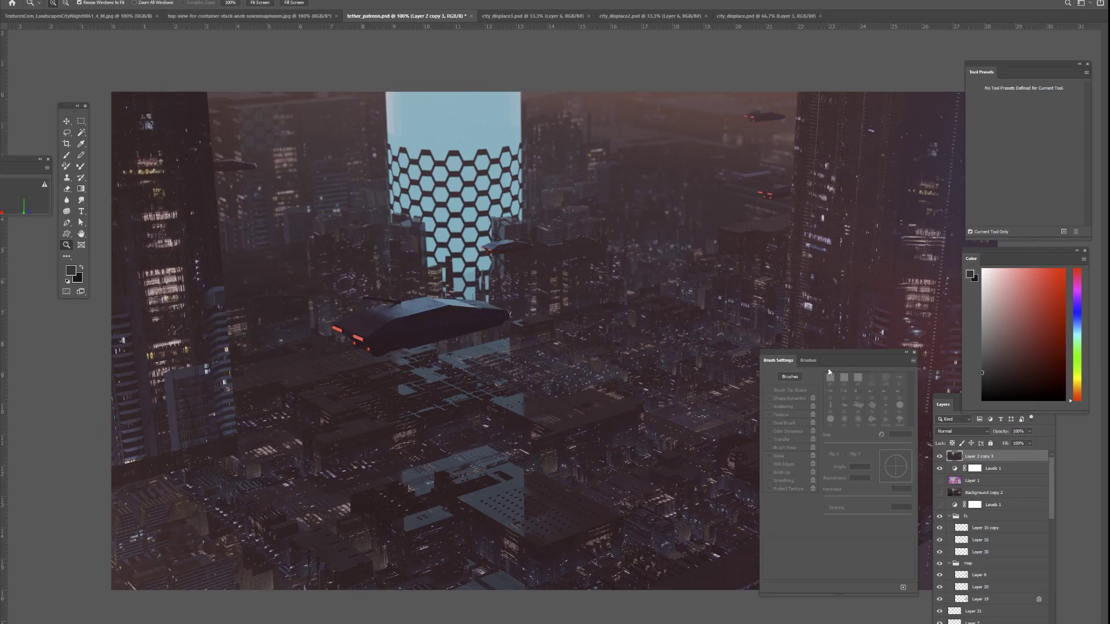
Compare the city background with the finished illustration by switching the visibility of the top layer, Layer 2 copy 3
{"action": "left_click_drag", "start_coordinate": [811, 359], "coordinate": [814, 398]}
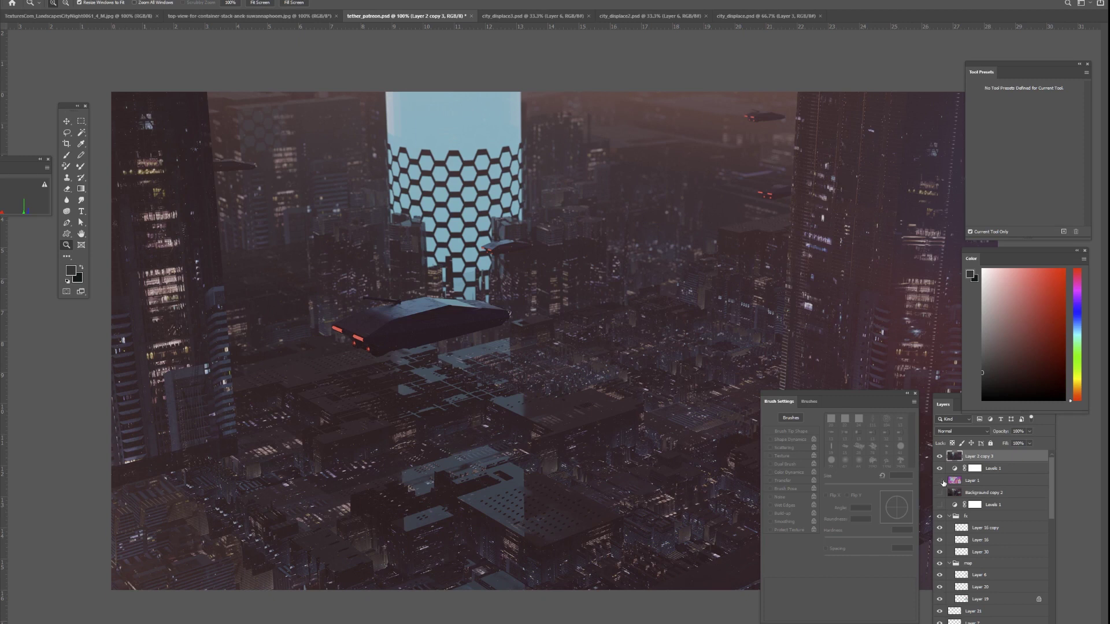
{"action": "left_click", "coordinate": [939, 457]}
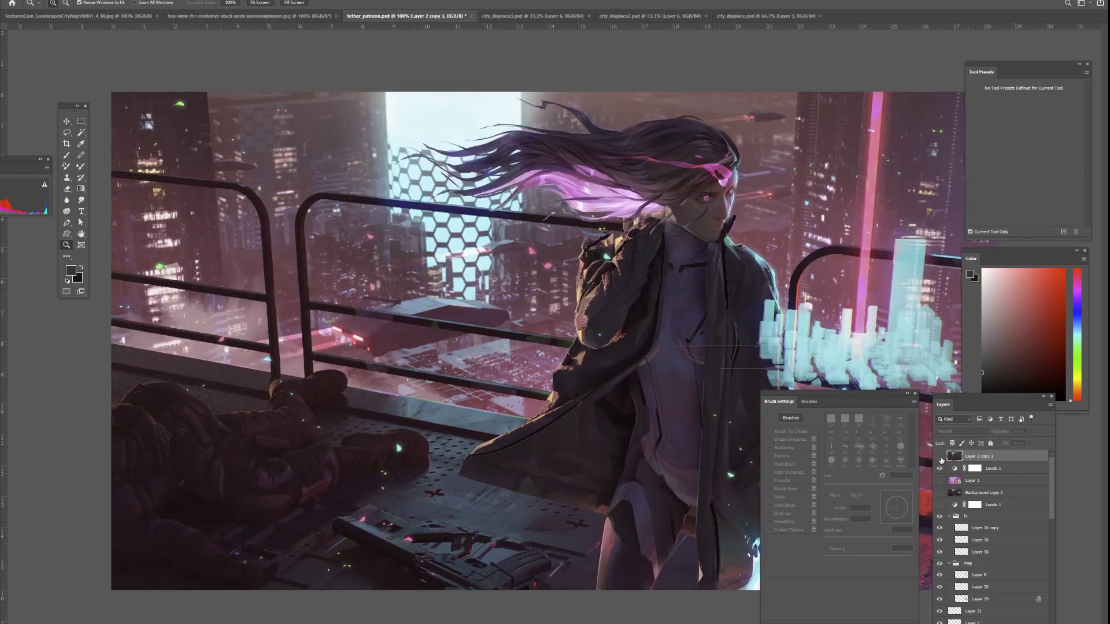
{"action": "left_click", "coordinate": [939, 457]}
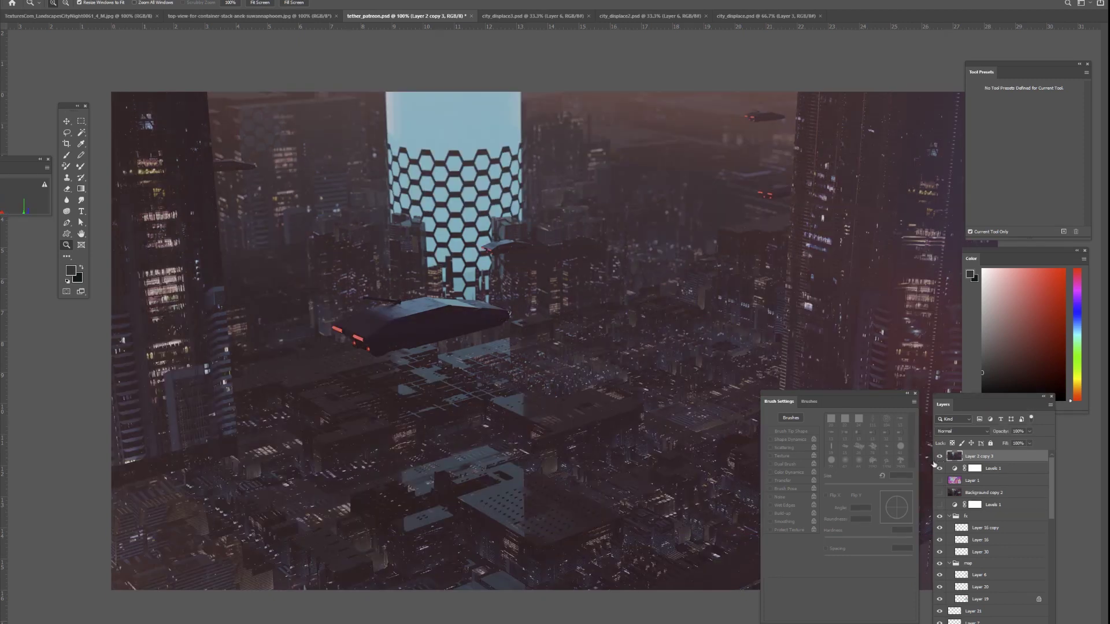
{"action": "left_click", "coordinate": [939, 457]}
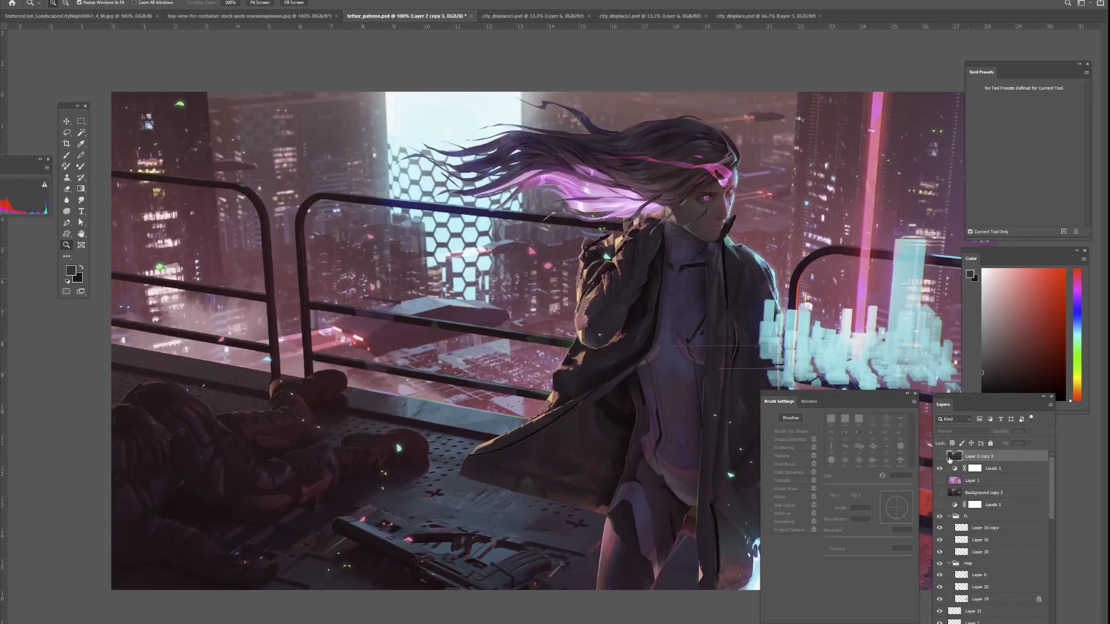
{"action": "left_click", "coordinate": [939, 457]}
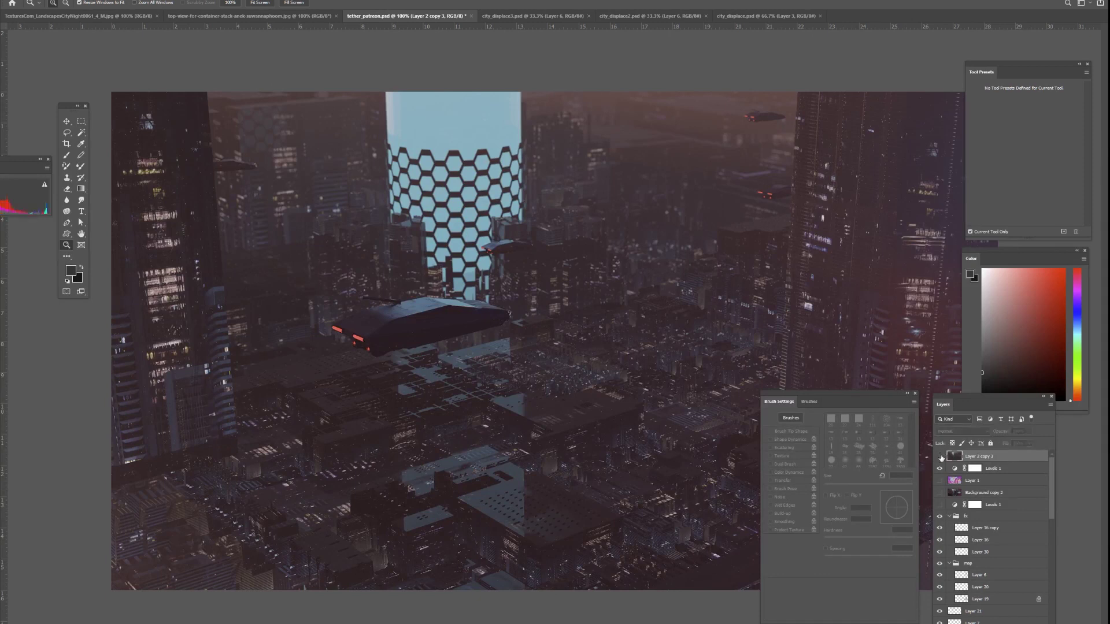
{"action": "left_click", "coordinate": [939, 456]}
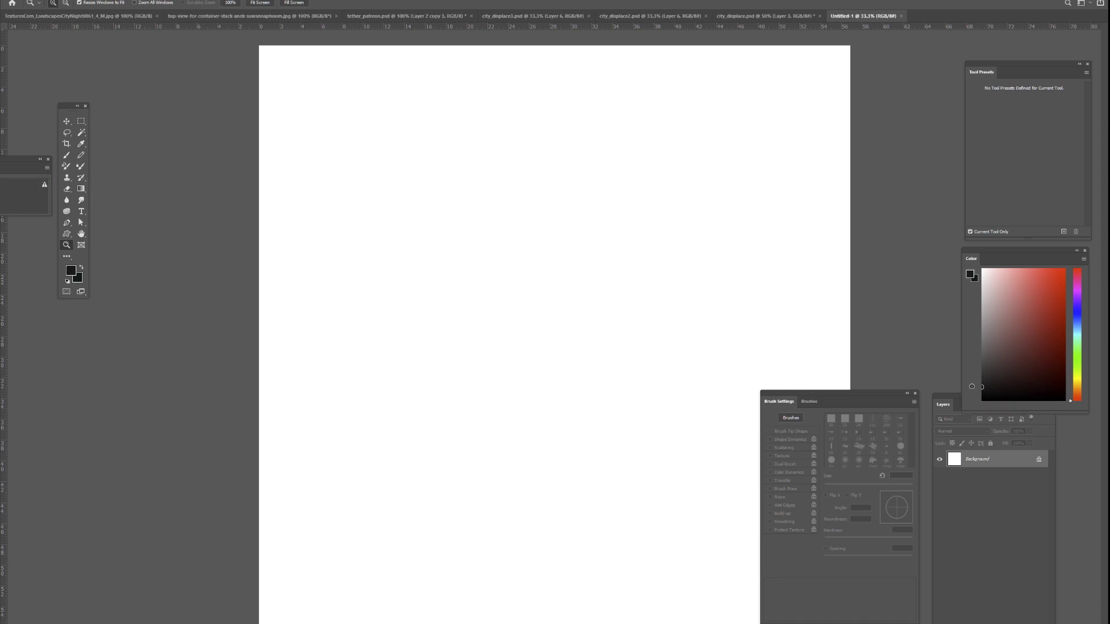
Fill the blank white Background with the near-black foreground colour and add an empty layer above it
{"action": "key", "text": "alt+BackSpace"}
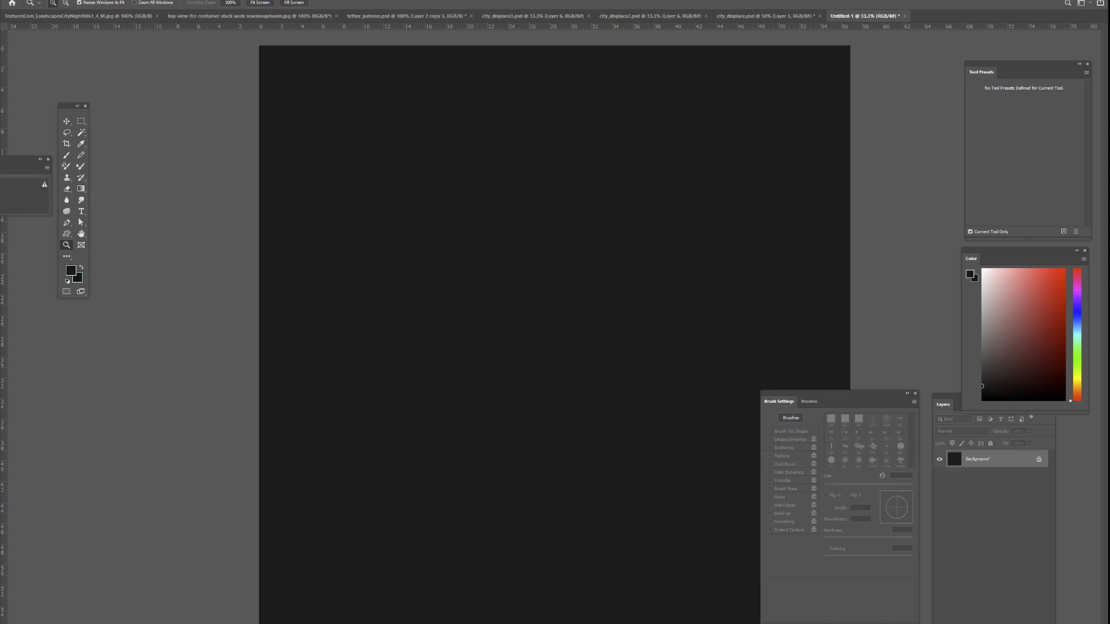
{"action": "key", "text": "ctrl+shift+alt+n"}
Activate the Brush tool and enlarge its square tip
{"action": "key", "text": "b"}
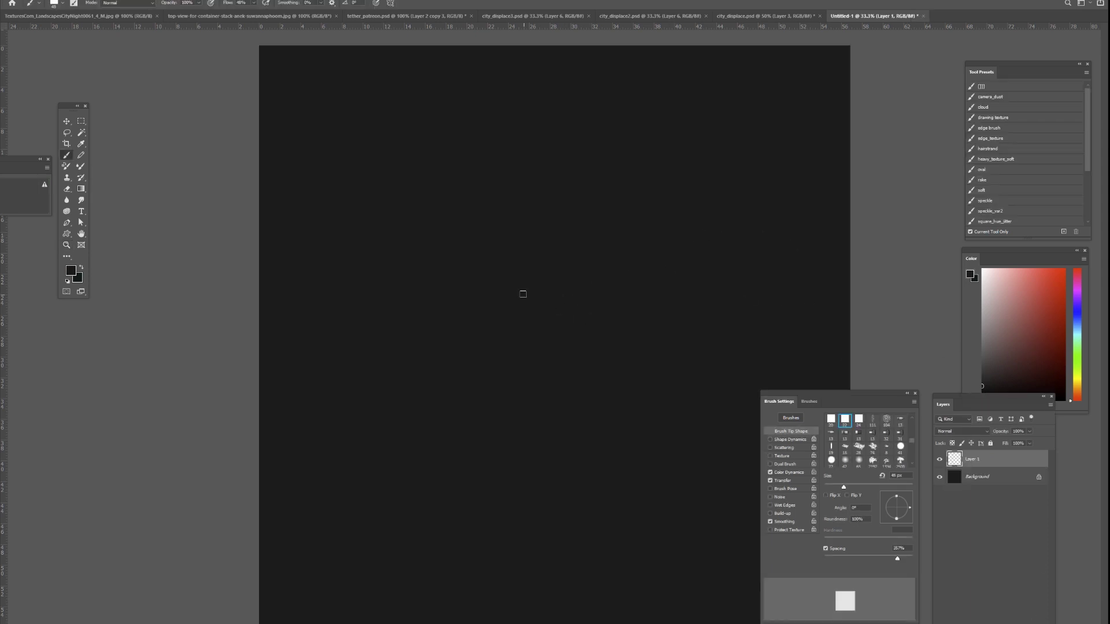
{"action": "key", "text": "bracketright"}
{"action": "key", "text": "bracketright"}
{"action": "key", "text": "bracketright"}
{"action": "key", "text": "bracketright"}
{"action": "key", "text": "bracketright"}
{"action": "key", "text": "bracketright"}
{"action": "key", "text": "bracketright"}
Create six separate rectangles of varied sizes in the upper-left part of the canvas, filled with medium grey
{"action": "key", "text": "m"}
{"action": "left_click_drag", "start_coordinate": [313, 96], "coordinate": [434, 158]}
{"action": "left_click_drag", "start_coordinate": [373, 201], "coordinate": [391, 214], "text": "shift"}
{"action": "left_click_drag", "start_coordinate": [389, 171], "coordinate": [437, 189], "text": "shift"}
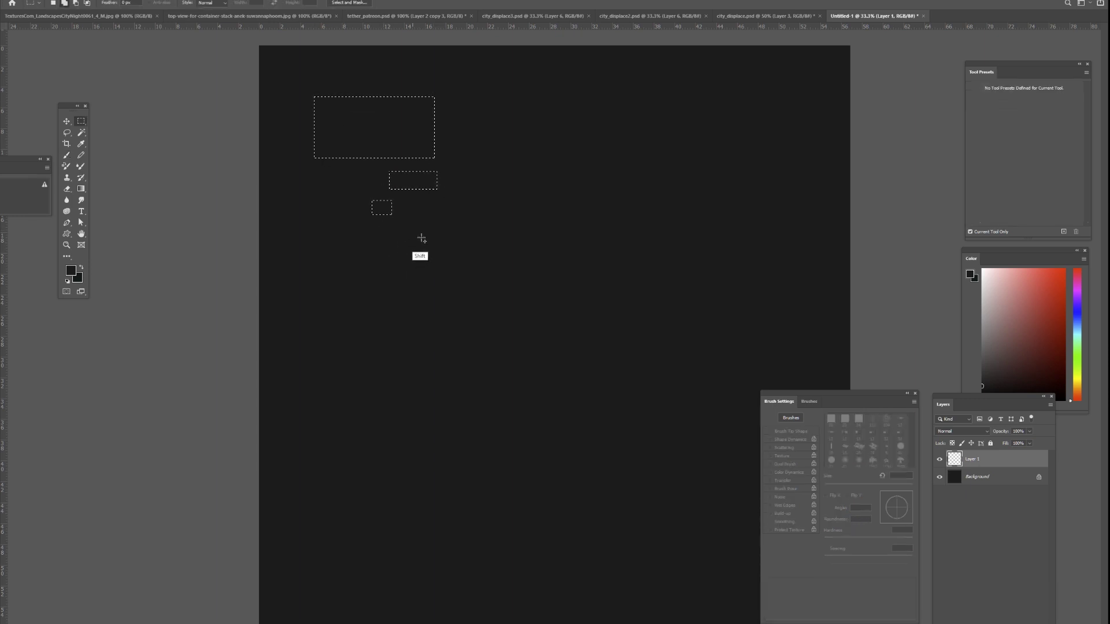
{"action": "left_click_drag", "start_coordinate": [382, 228], "coordinate": [402, 261], "text": "shift"}
{"action": "left_click_drag", "start_coordinate": [412, 211], "coordinate": [425, 245], "text": "shift"}
{"action": "left_click_drag", "start_coordinate": [445, 137], "coordinate": [480, 218], "text": "shift"}
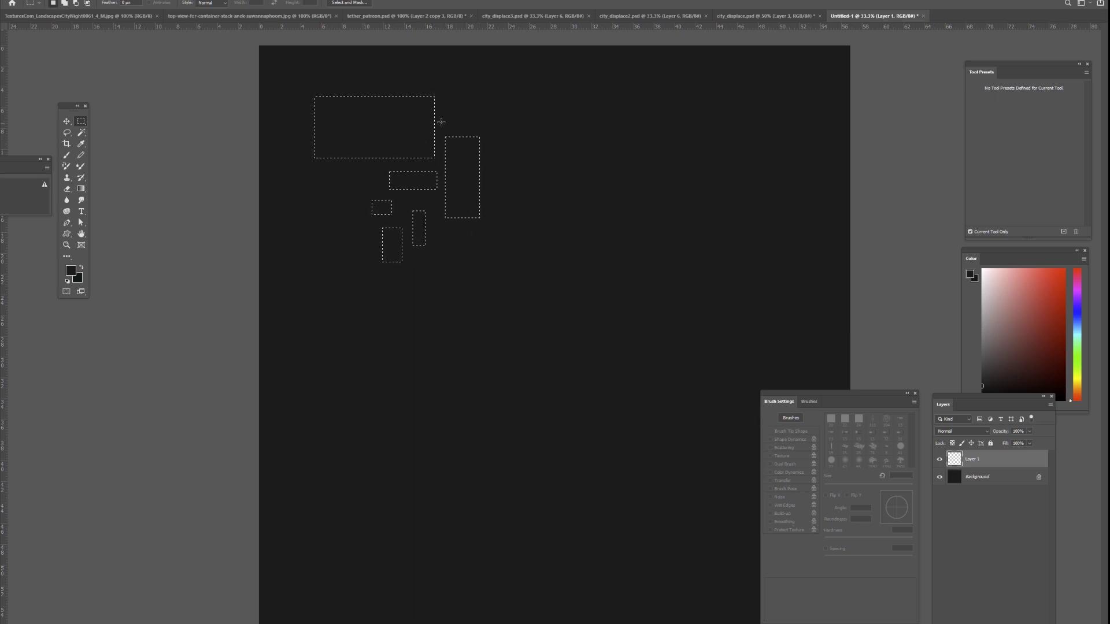
{"action": "key", "text": "b"}
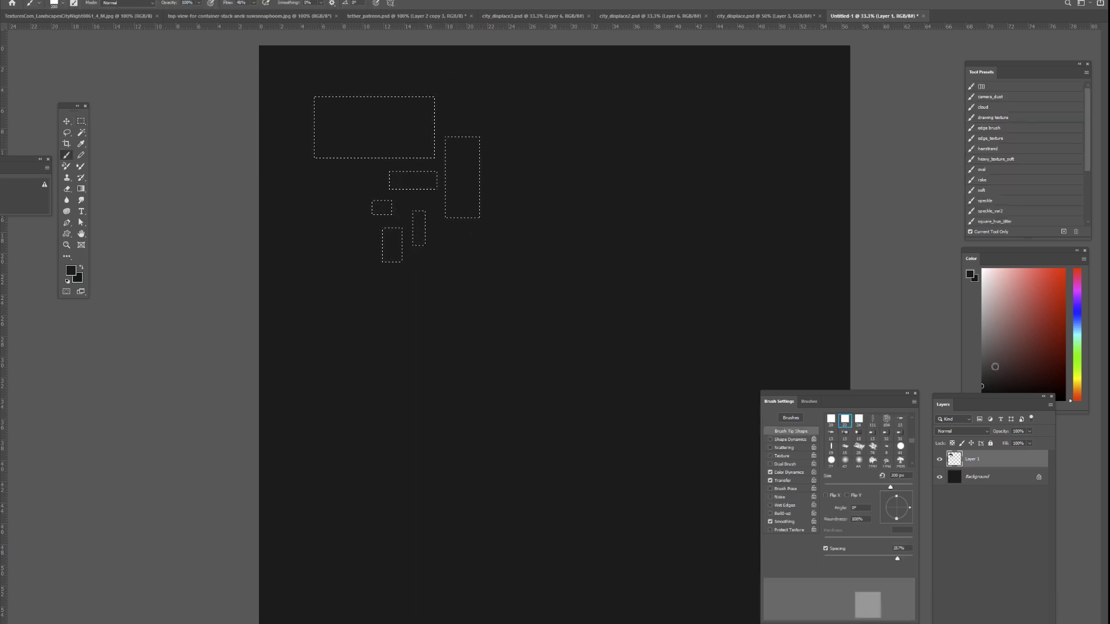
{"action": "left_click", "coordinate": [982, 345]}
{"action": "key", "text": "alt+BackSpace"}
{"action": "key", "text": "ctrl+d"}
Duplicate the cluster of six grey rectangles directly below the original on the same layer
{"action": "key", "text": "m"}
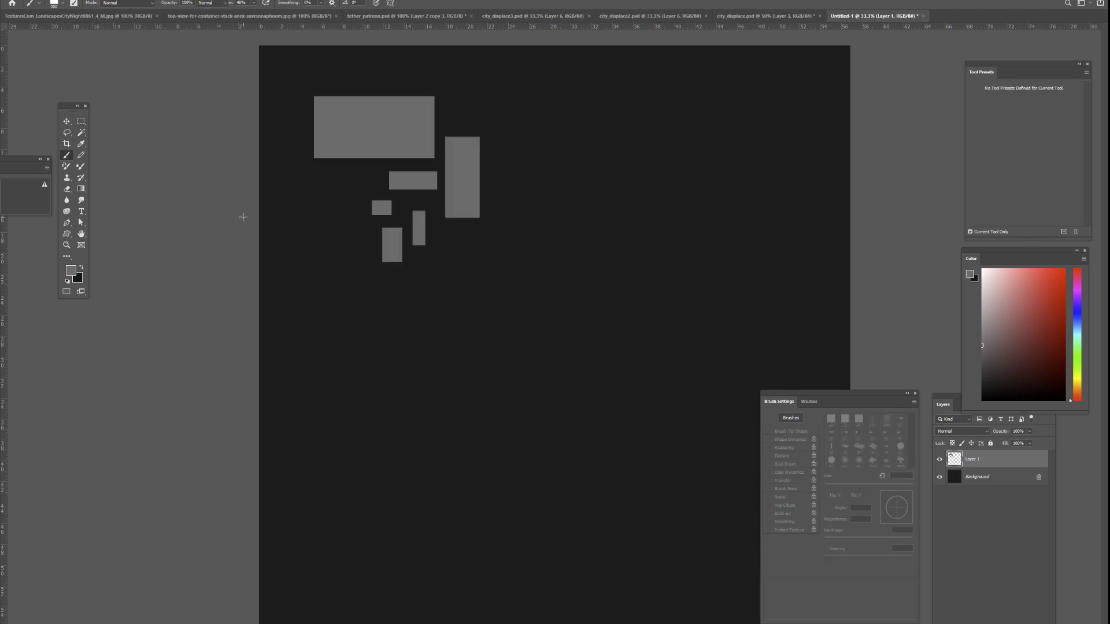
{"action": "mouse_move", "coordinate": [267, 74]}
{"action": "left_mouse_down"}
{"action": "mouse_move", "coordinate": [540, 271]}
{"action": "mouse_move", "coordinate": [540, 285]}
{"action": "left_mouse_up"}
{"action": "key", "text": "v"}
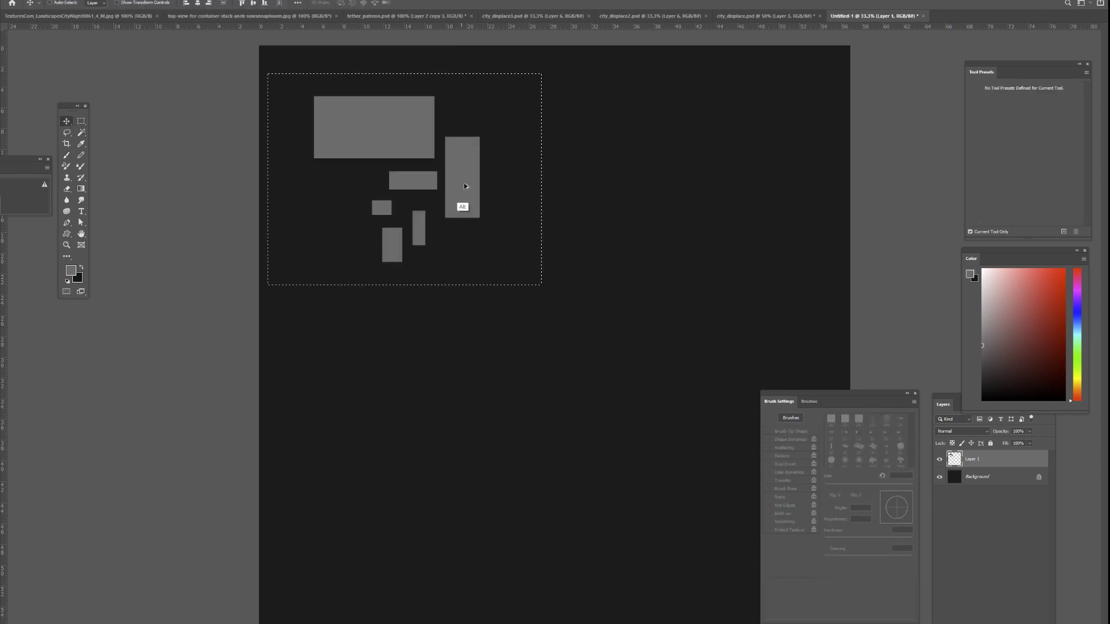
{"action": "left_click_drag", "start_coordinate": [468, 188], "coordinate": [463, 378], "text": "alt"}
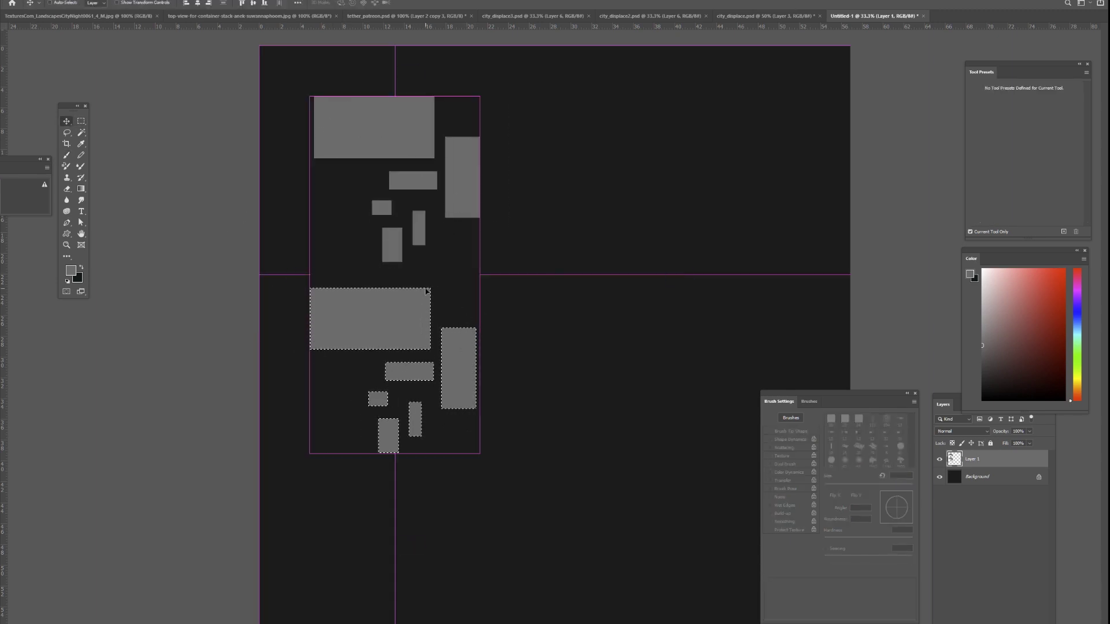
{"action": "key", "text": "ctrl+d"}
Shift the cluster's selection outline up and to the right between the two clusters and fill it with the same grey
{"action": "key", "text": "m"}
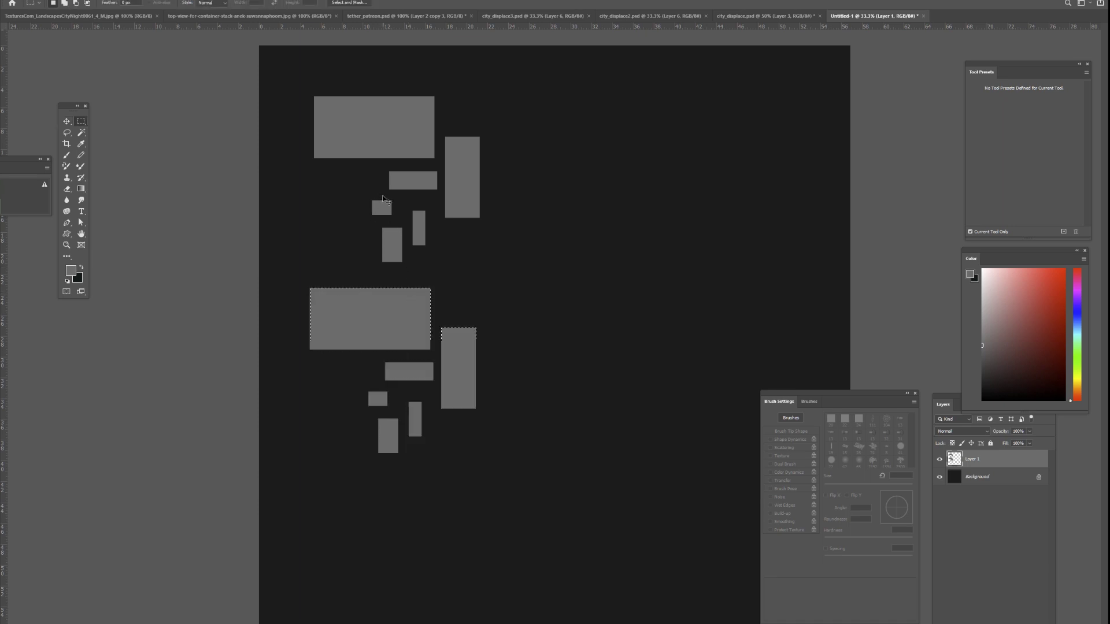
{"action": "left_click_drag", "start_coordinate": [397, 317], "coordinate": [475, 245]}
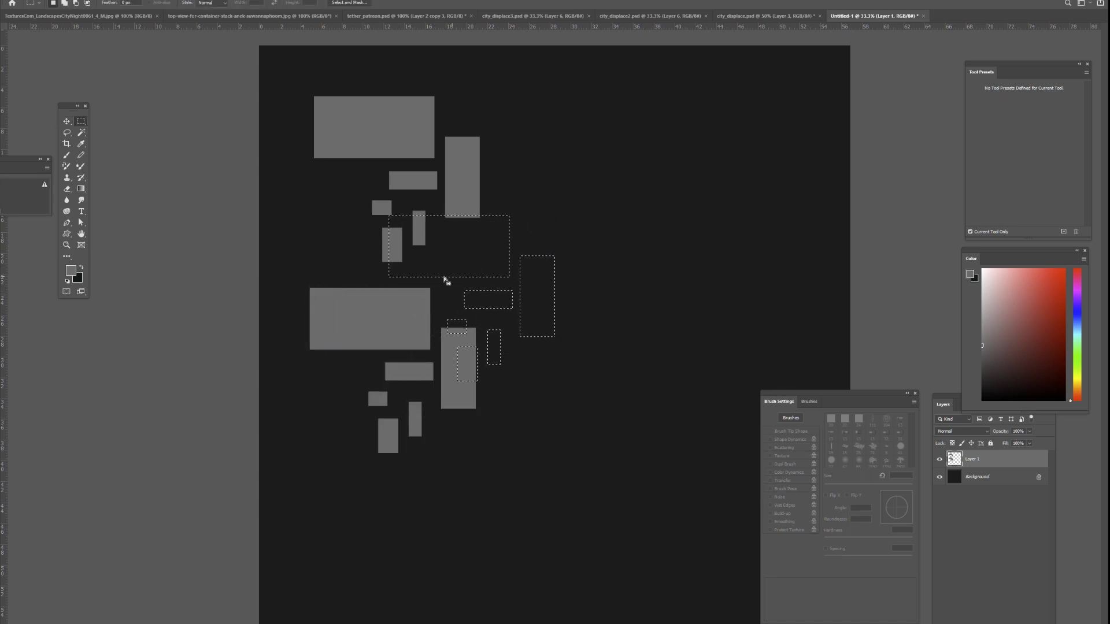
{"action": "key", "text": "alt+BackSpace"}
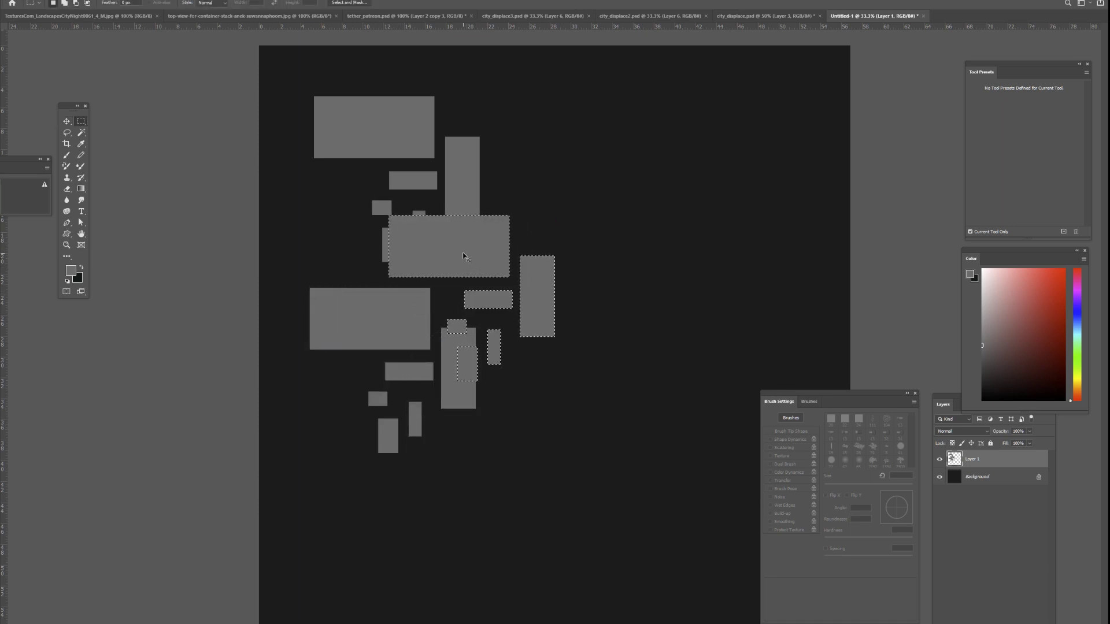
Place four overlapping copies of the selected rectangle cluster on the right half of the canvas
{"action": "key", "text": "v"}
{"action": "left_click_drag", "start_coordinate": [463, 253], "coordinate": [746, 116], "text": "alt"}
{"action": "left_click_drag", "start_coordinate": [745, 115], "coordinate": [673, 159], "text": "alt"}
{"action": "left_click_drag", "start_coordinate": [673, 162], "coordinate": [704, 328], "text": "alt"}
{"action": "left_click_drag", "start_coordinate": [701, 327], "coordinate": [631, 242], "text": "alt"}
{"action": "key", "text": "ctrl+d"}
Select several of the grey shapes across the layer with the Magic Wand and lighten them slightly with Hue/Saturation
{"action": "key", "text": "w"}
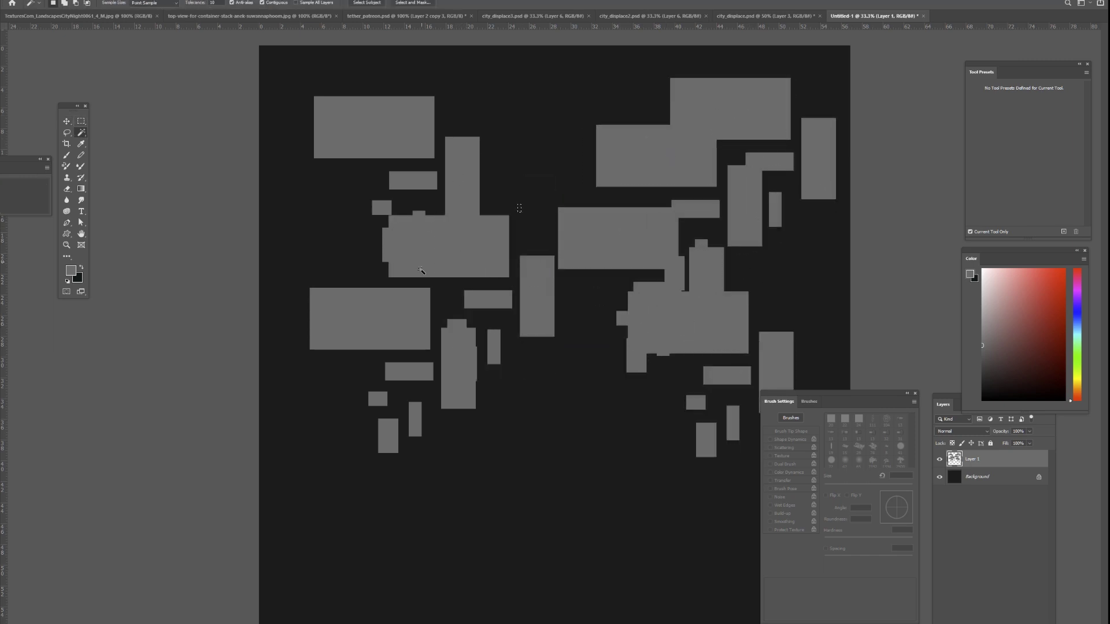
{"action": "left_click", "coordinate": [460, 243], "text": "shift"}
{"action": "left_click", "coordinate": [700, 328], "text": "shift"}
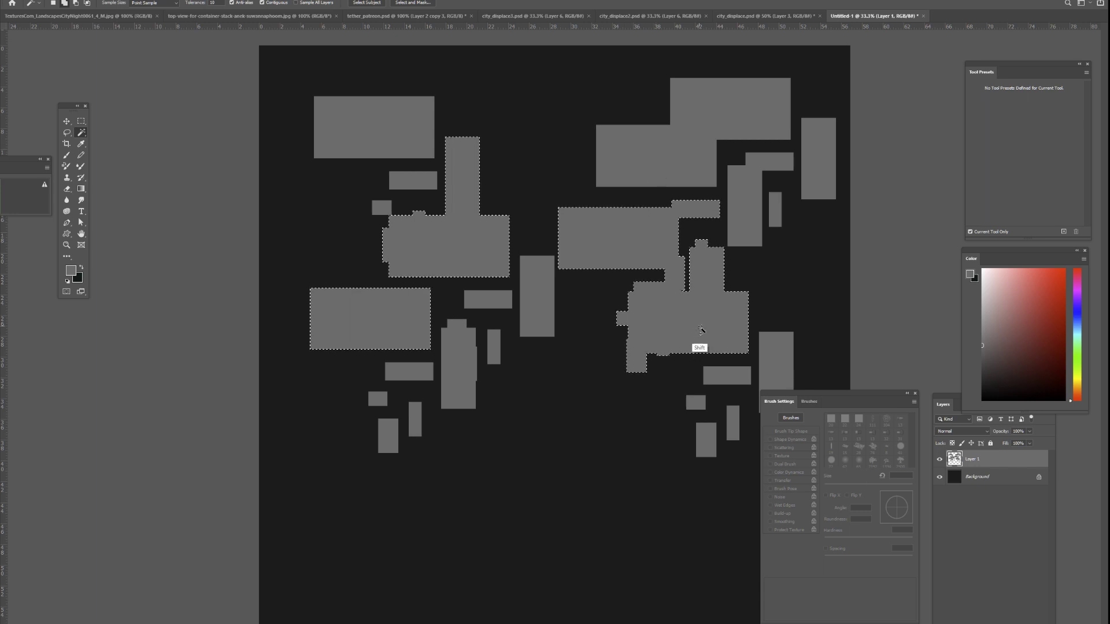
{"action": "left_click", "coordinate": [712, 436], "text": "shift"}
{"action": "left_click", "coordinate": [814, 181], "text": "shift"}
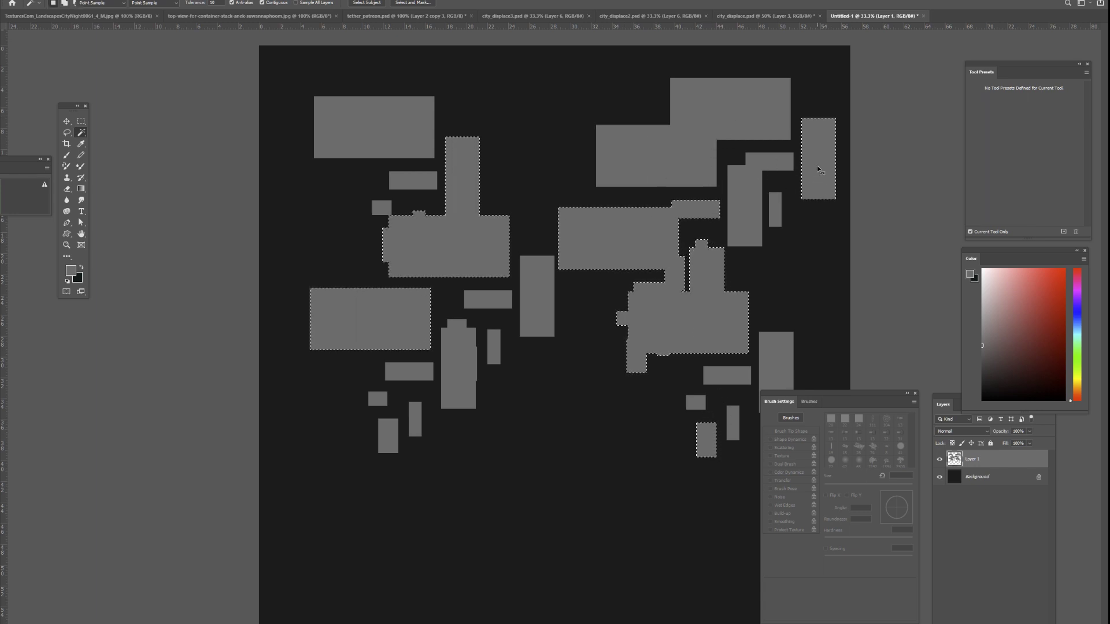
{"action": "key", "text": "ctrl+u"}
{"action": "mouse_move", "coordinate": [290, 266]}
{"action": "left_mouse_down"}
{"action": "mouse_move", "coordinate": [277, 266]}
{"action": "mouse_move", "coordinate": [298, 266]}
{"action": "left_mouse_up"}
{"action": "left_click", "coordinate": [388, 179]}
Select the area containing all grey shapes and duplicate it in overlapping copies until the square canvas is covered
{"action": "key", "text": "m"}
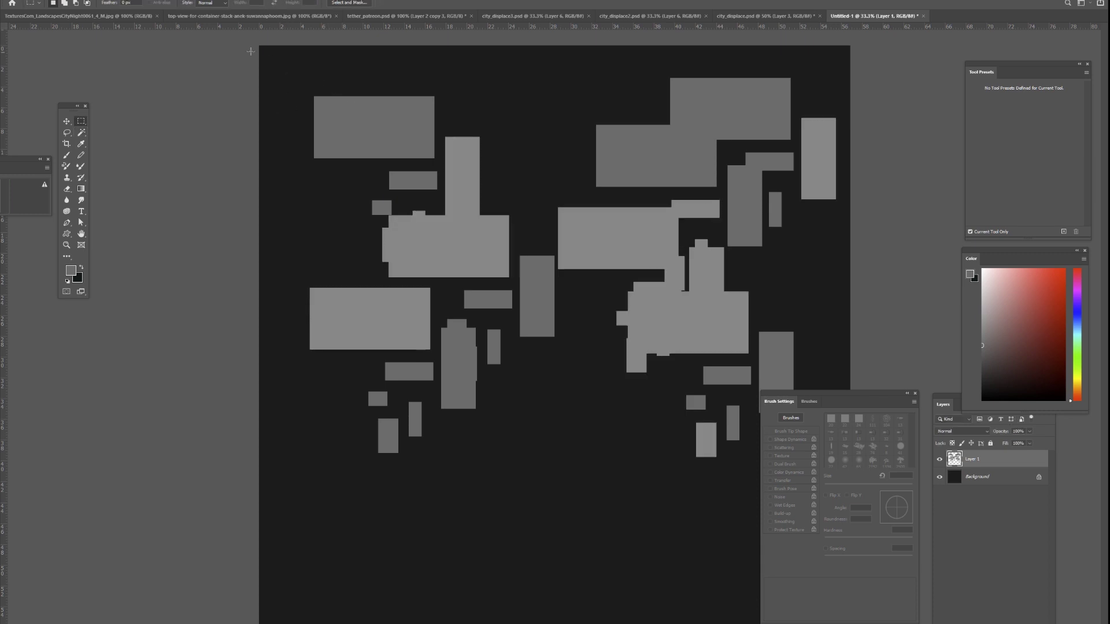
{"action": "left_click_drag", "start_coordinate": [260, 54], "coordinate": [853, 508]}
{"action": "key", "text": "ctrl+minus"}
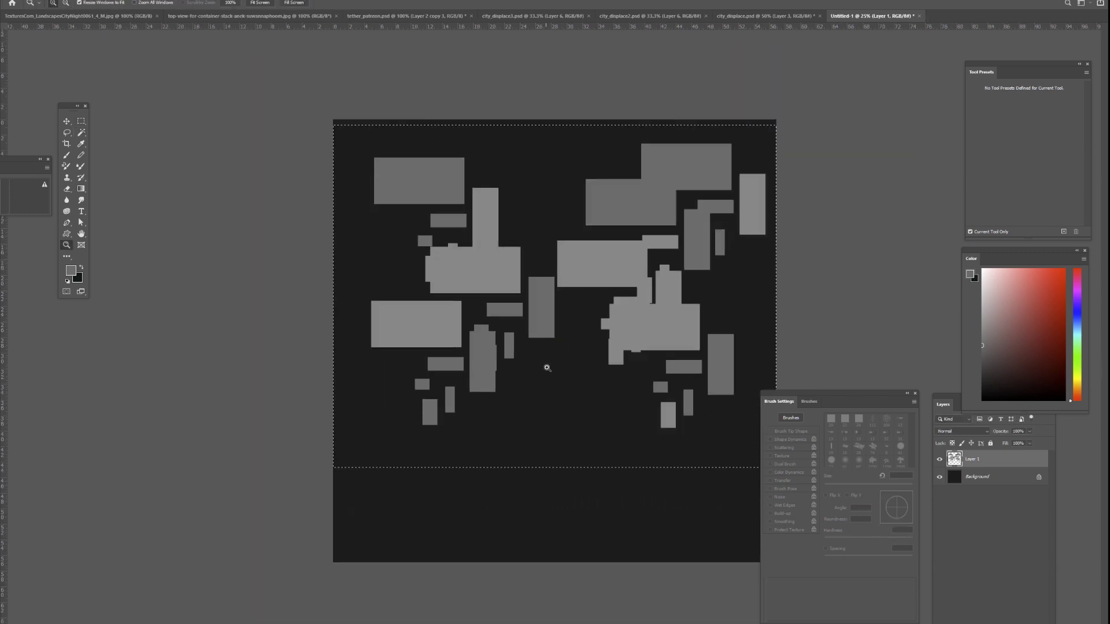
{"action": "key", "text": "v"}
{"action": "left_click_drag", "start_coordinate": [630, 341], "coordinate": [258, 214], "text": "alt"}
{"action": "key", "text": "ctrl+d"}
{"action": "key", "text": "m"}
{"action": "left_click_drag", "start_coordinate": [297, 318], "coordinate": [293, 314]}
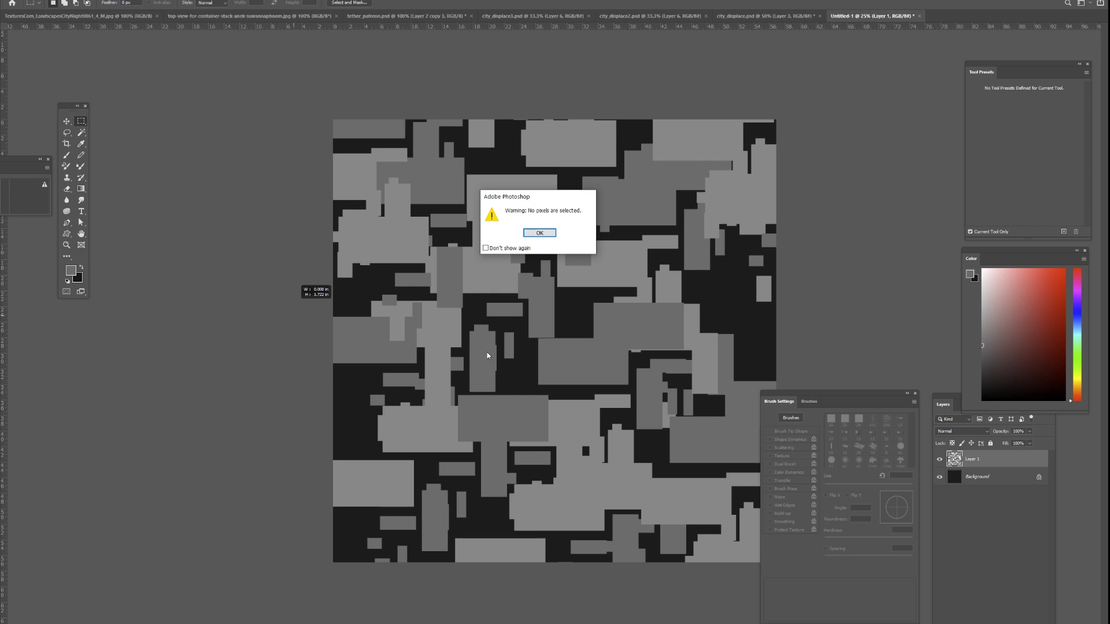
{"action": "left_click", "coordinate": [540, 233]}
Apply the Offset filter to the shape layer with 2048 pixels right, 2048 pixels down and Wrap Around
{"action": "left_click", "coordinate": [122, 1]}
{"action": "mouse_move", "coordinate": [138, 161]}
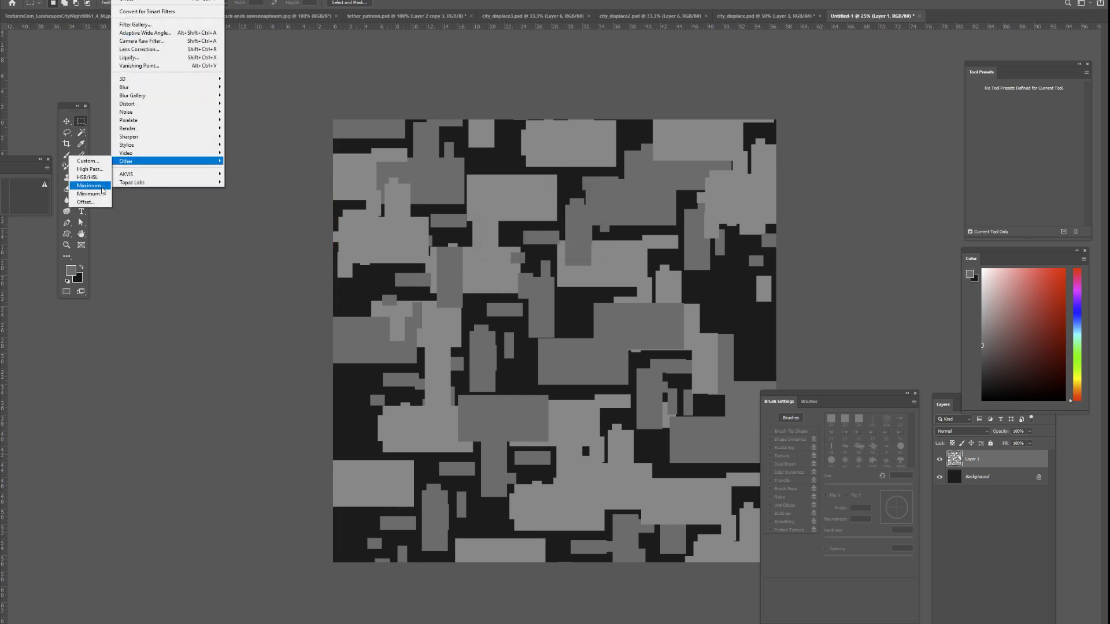
{"action": "left_click", "coordinate": [85, 201]}
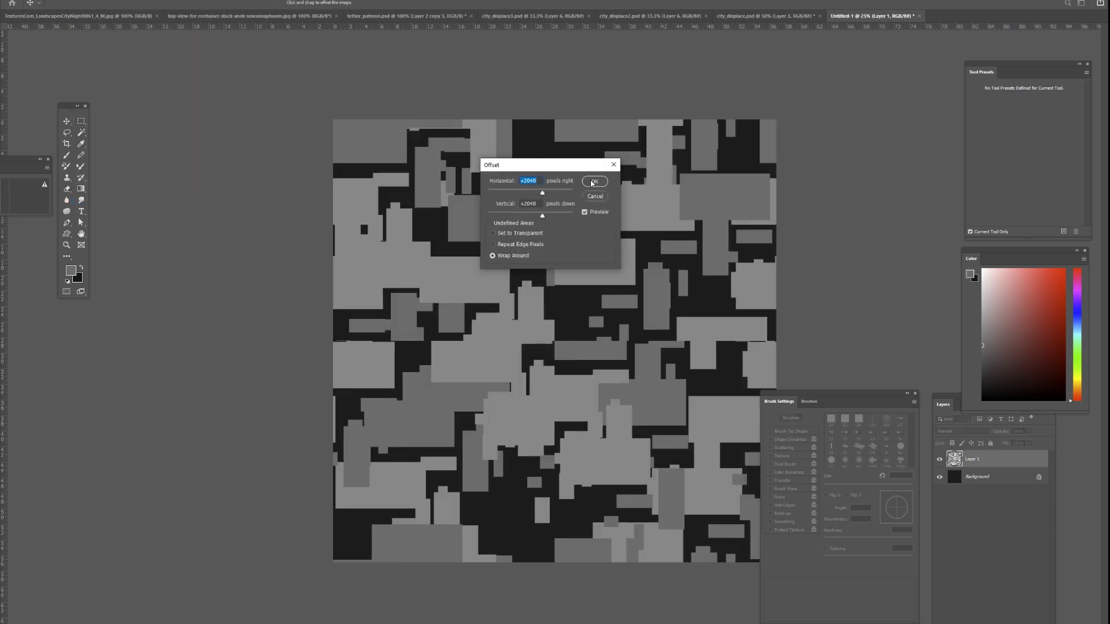
{"action": "left_click", "coordinate": [593, 183]}
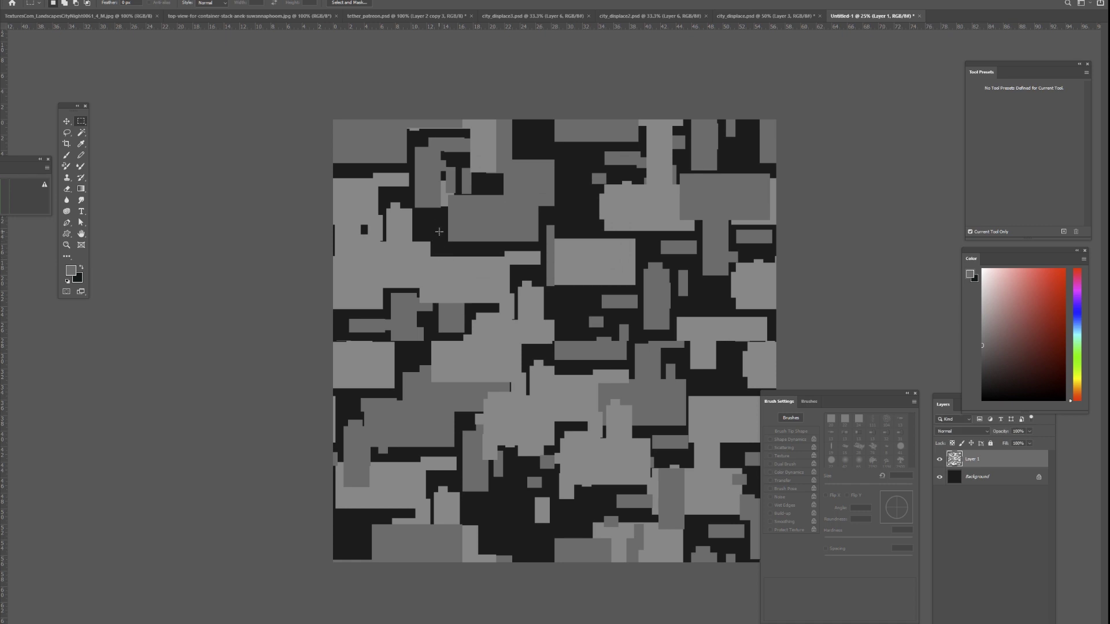
Copy a block of shapes from below the canvas centre over the seam area in the upper middle
{"action": "left_click_drag", "start_coordinate": [438, 232], "coordinate": [611, 388]}
{"action": "left_click_drag", "start_coordinate": [366, 334], "coordinate": [602, 431]}
{"action": "key", "text": "v"}
{"action": "key", "text": "v"}
{"action": "left_click_drag", "start_coordinate": [496, 410], "coordinate": [585, 252], "text": "alt"}
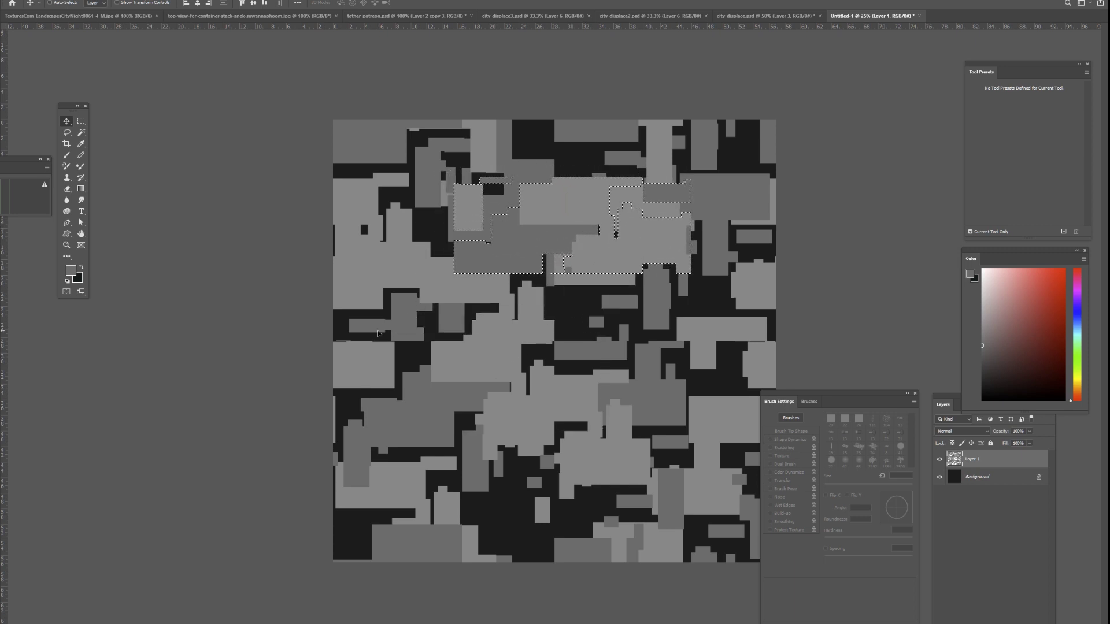
{"action": "key", "text": "ctrl+d"}
On a new layer, create one large and three small rectangles left of and around the centre, filled with light grey
{"action": "key", "text": "m"}
{"action": "key", "text": "ctrl+alt+shift+n"}
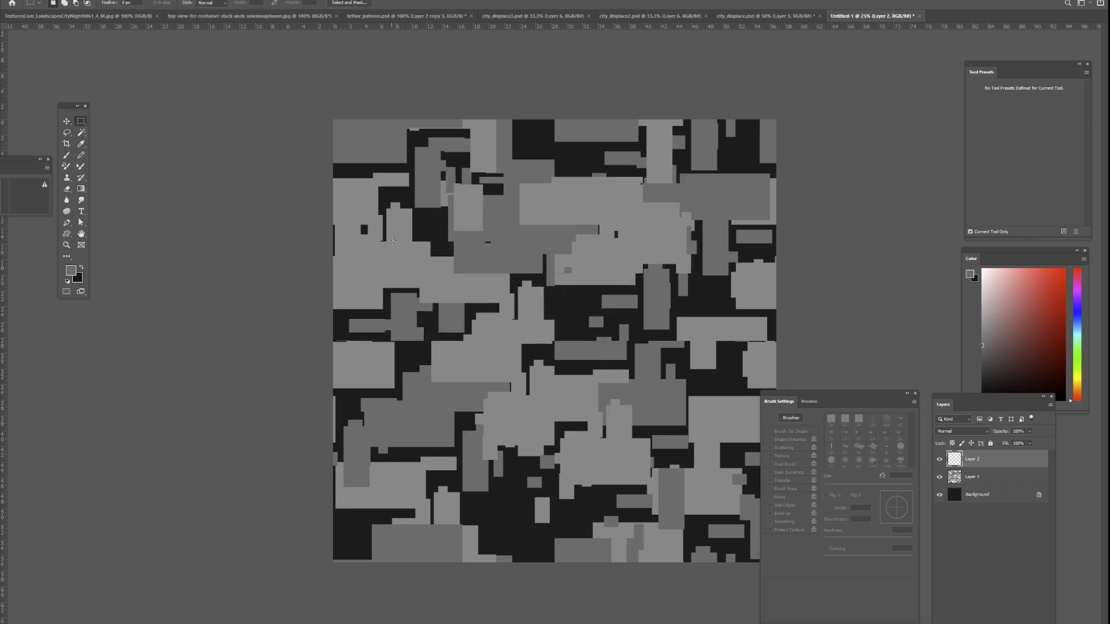
{"action": "left_click_drag", "start_coordinate": [1020, 351], "coordinate": [970, 316]}
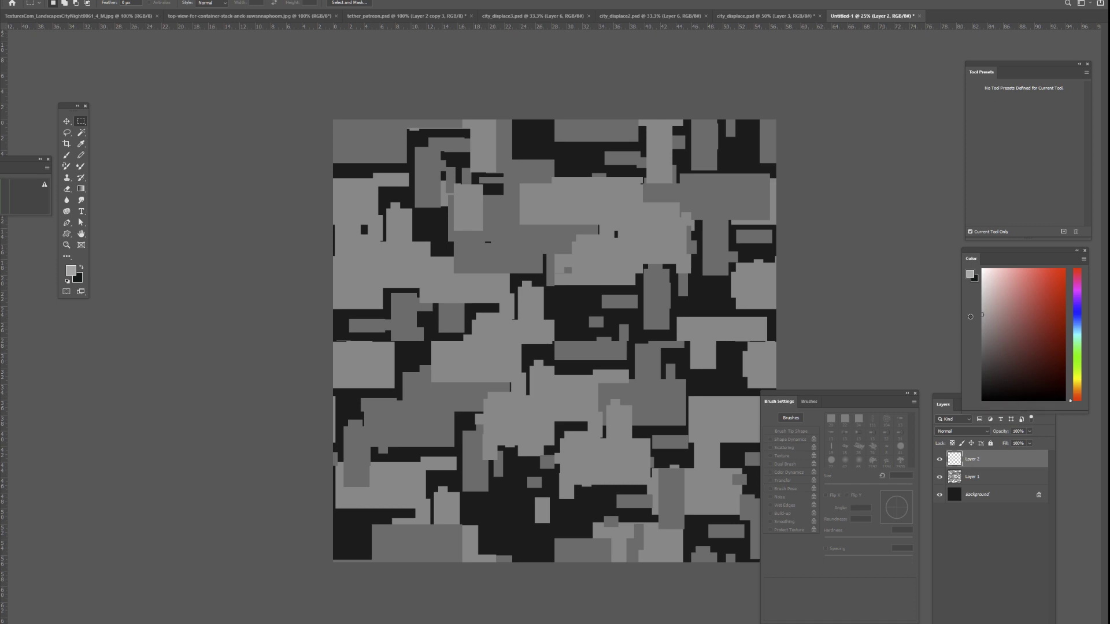
{"action": "left_click_drag", "start_coordinate": [405, 213], "coordinate": [519, 366]}
{"action": "left_click_drag", "start_coordinate": [504, 379], "coordinate": [535, 432], "text": "shift"}
{"action": "left_click_drag", "start_coordinate": [526, 341], "coordinate": [542, 361], "text": "shift"}
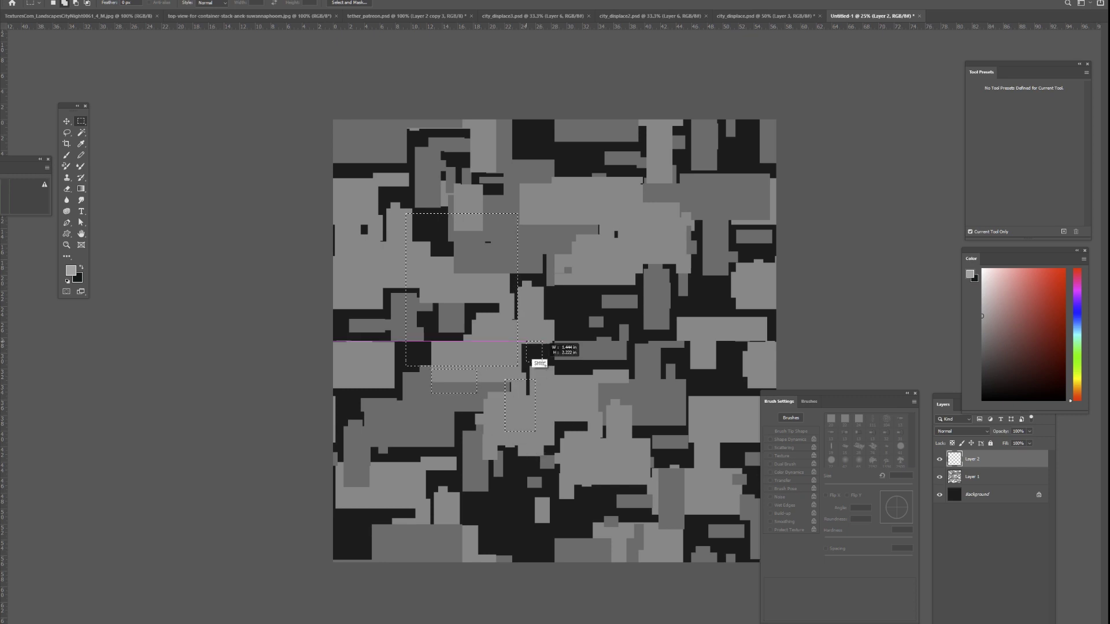
{"action": "left_click_drag", "start_coordinate": [431, 369], "coordinate": [477, 393], "text": "shift"}
{"action": "left_click_drag", "start_coordinate": [989, 286], "coordinate": [976, 282]}
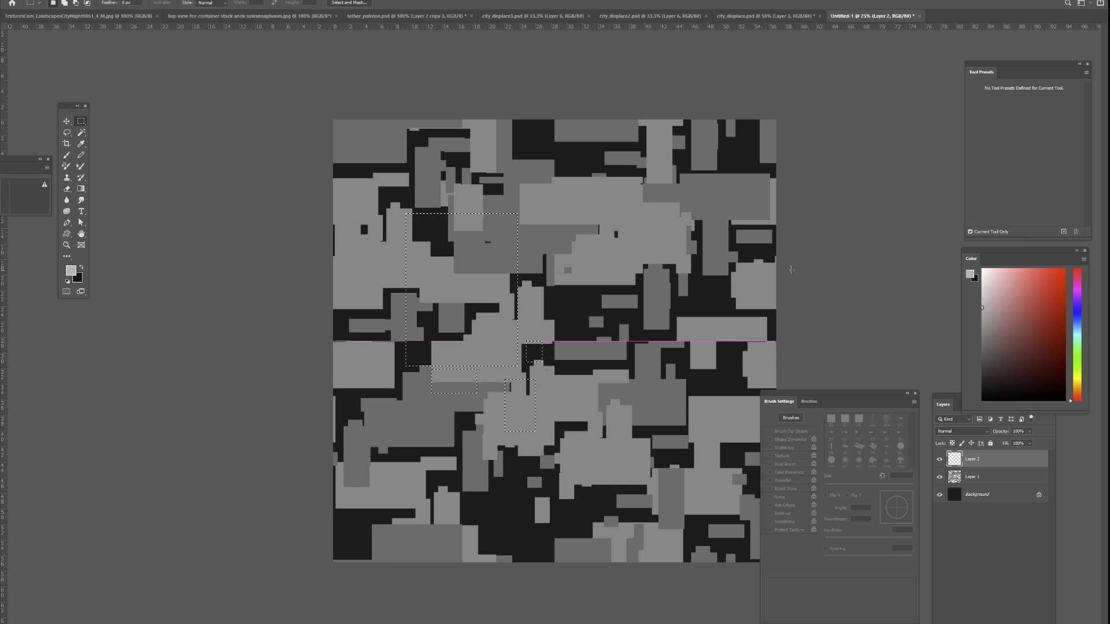
{"action": "key", "text": "alt+BackSpace"}
{"action": "key", "text": "ctrl+d"}
Select the large light grey rectangle and raise its Lightness to +56 with Hue/Saturation
{"action": "key", "text": "w"}
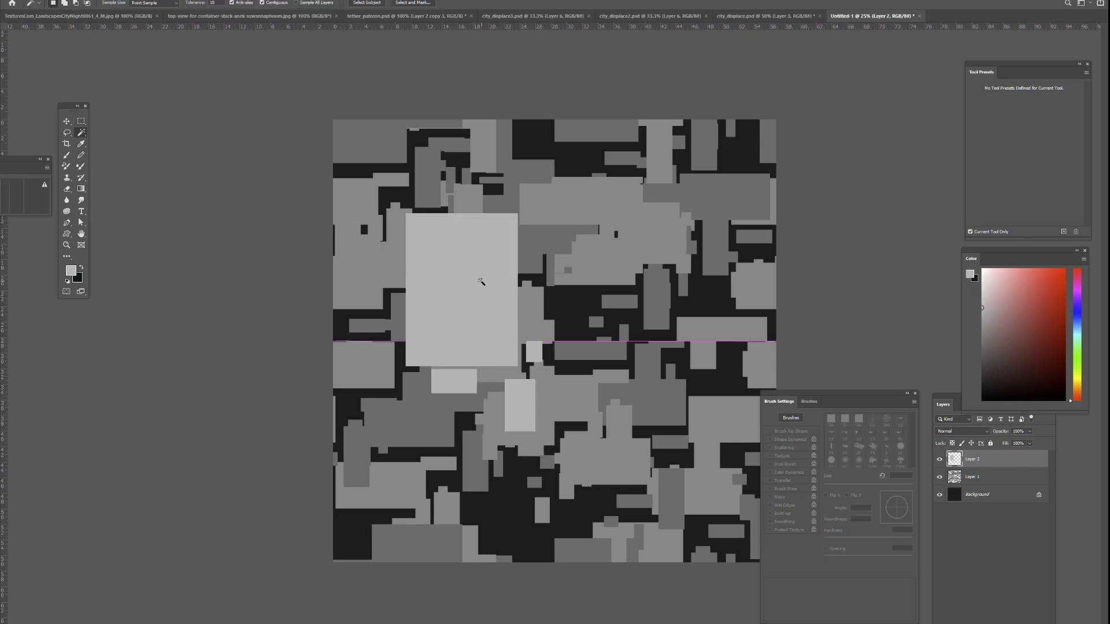
{"action": "key", "text": "ctrl+u"}
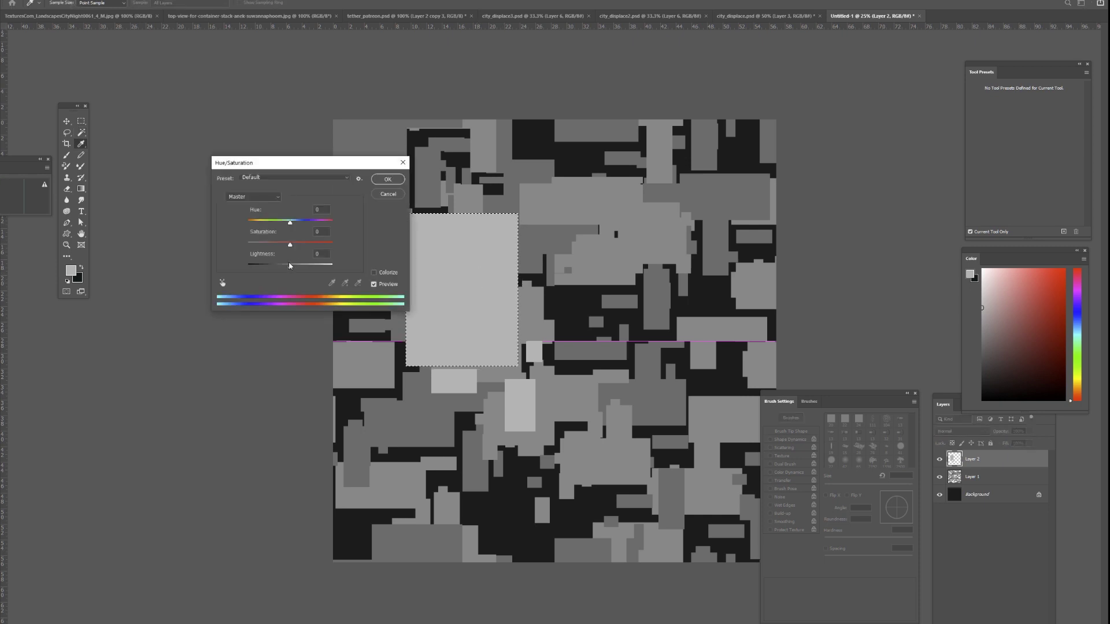
{"action": "left_click_drag", "start_coordinate": [290, 266], "coordinate": [314, 267]}
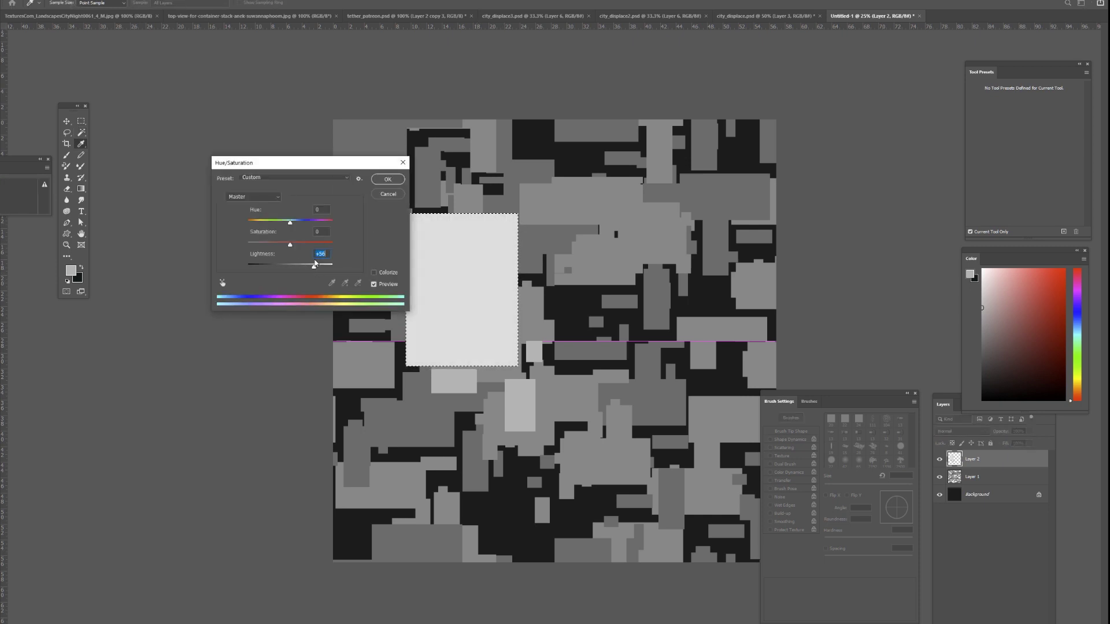
{"action": "left_click", "coordinate": [386, 179]}
{"action": "key", "text": "m"}
{"action": "key", "text": "ctrl+d"}
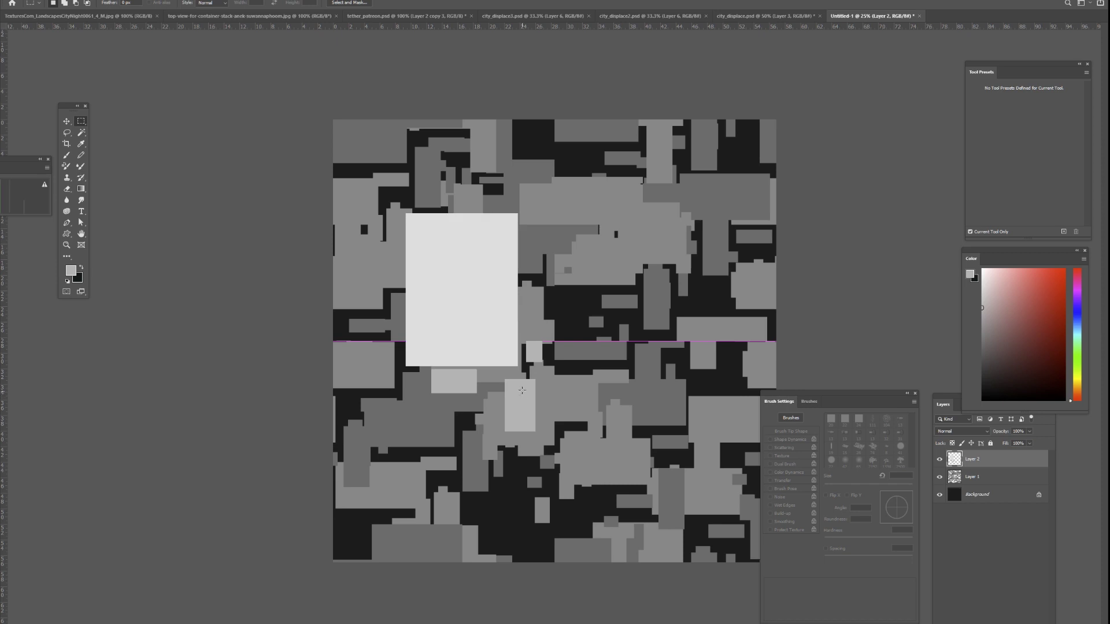
Select the small light grey rectangle below the large one, raise its Lightness slightly with Hue/Saturation, and clear the selection
{"action": "key", "text": "w"}
{"action": "key", "text": "ctrl+u"}
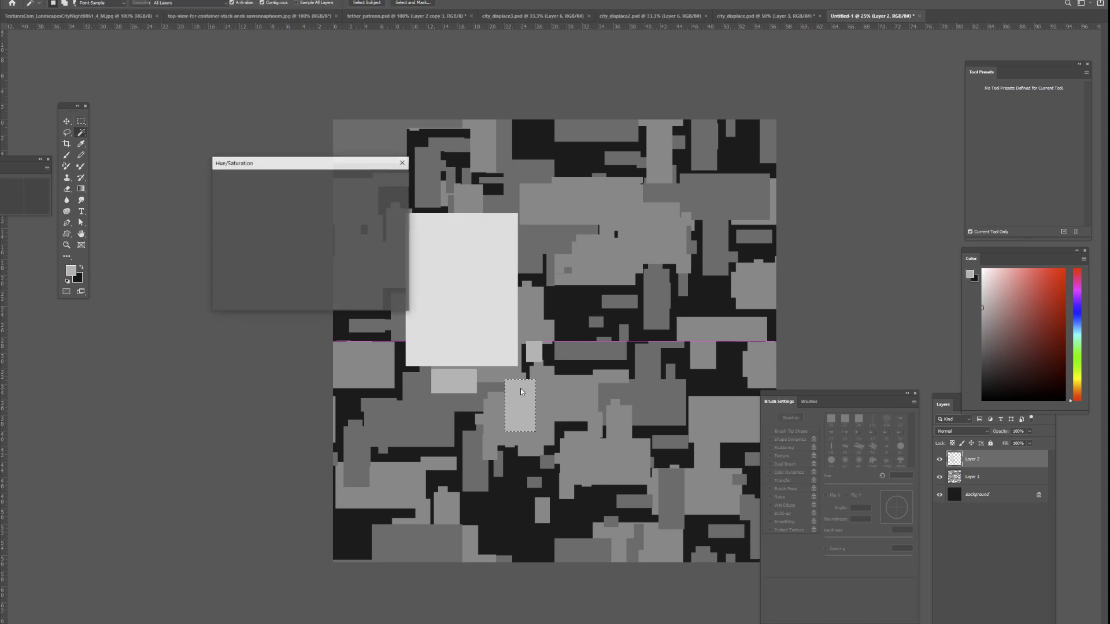
{"action": "left_click_drag", "start_coordinate": [290, 266], "coordinate": [274, 259]}
{"action": "left_click", "coordinate": [387, 180]}
{"action": "key", "text": "m"}
{"action": "left_click", "coordinate": [539, 233]}
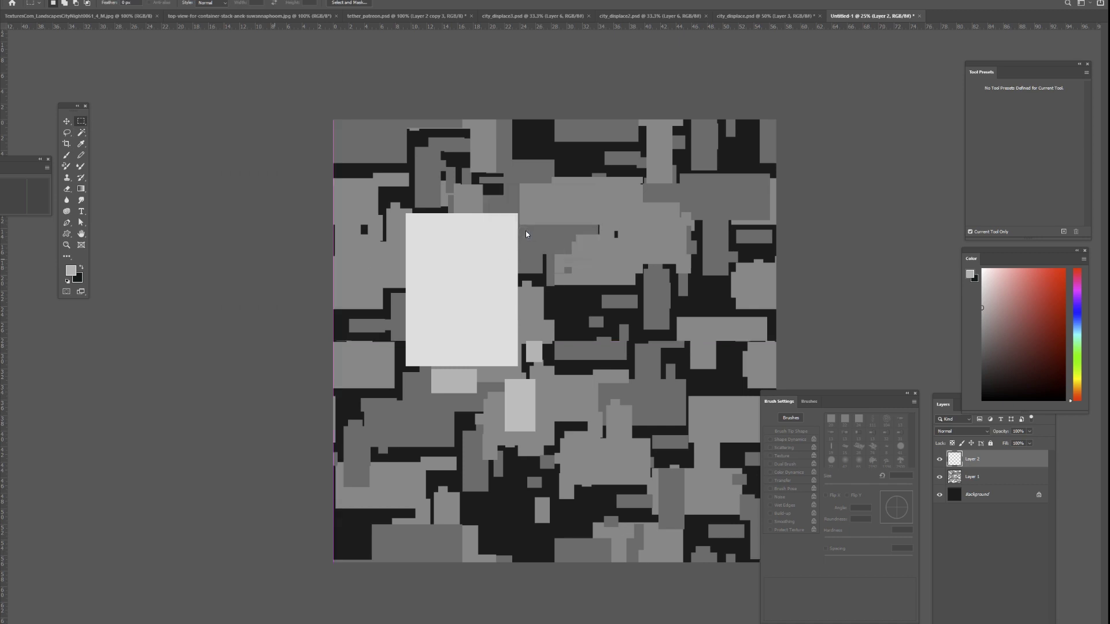
Copy the group of light rectangles to the upper right of the original and reshape the copy with Free Transform
{"action": "left_click_drag", "start_coordinate": [379, 193], "coordinate": [593, 463]}
{"action": "left_click_drag", "start_coordinate": [473, 351], "coordinate": [657, 305], "text": "ctrl+alt"}
{"action": "key", "text": "ctrl+t"}
{"action": "left_click_drag", "start_coordinate": [724, 170], "coordinate": [683, 238]}
{"action": "key", "text": "Return"}
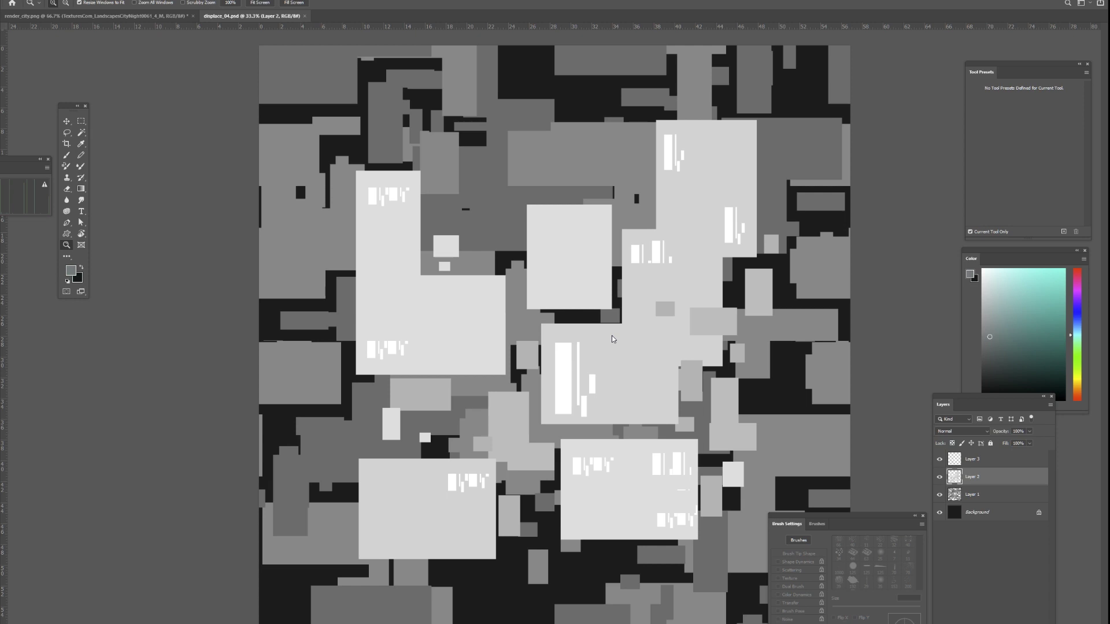
Save the finished displacement map displace_04.psd
{"action": "left_click", "coordinate": [572, 369], "text": "alt"}
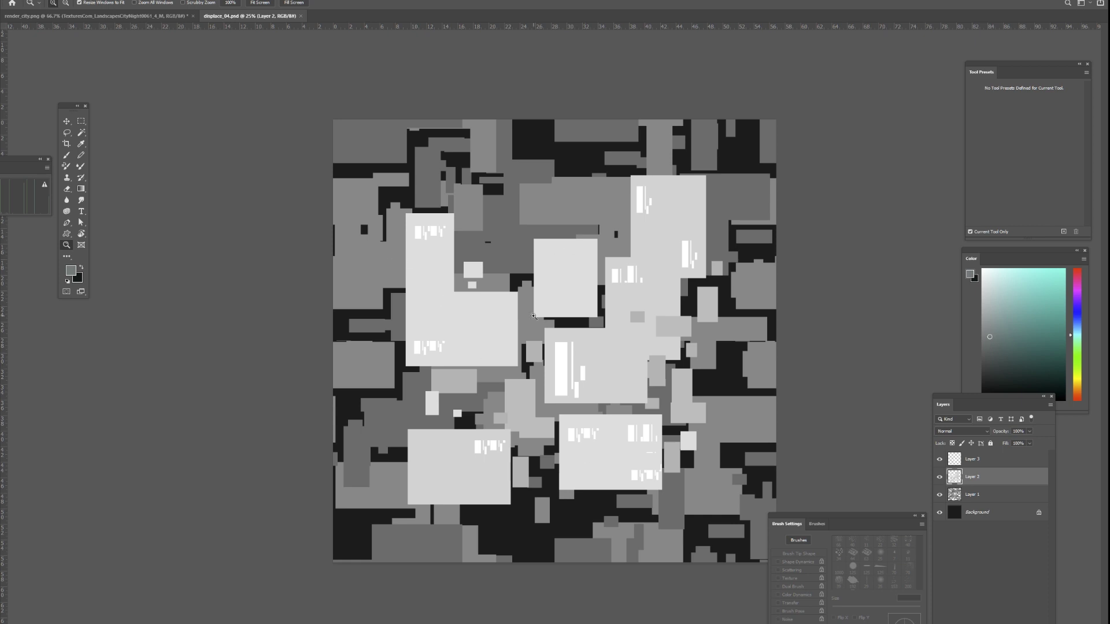
{"action": "left_click", "coordinate": [17, 1]}
{"action": "left_click", "coordinate": [41, 91]}
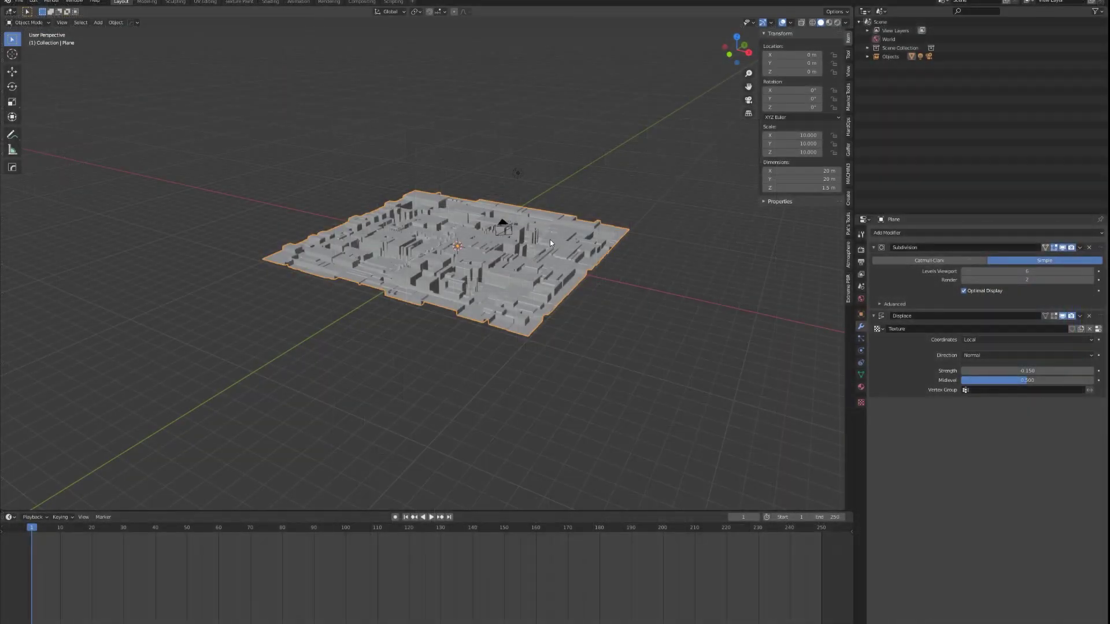
In Blender, start a new General file without saving the old scene and delete the default cube
{"action": "key", "text": "Delete"}
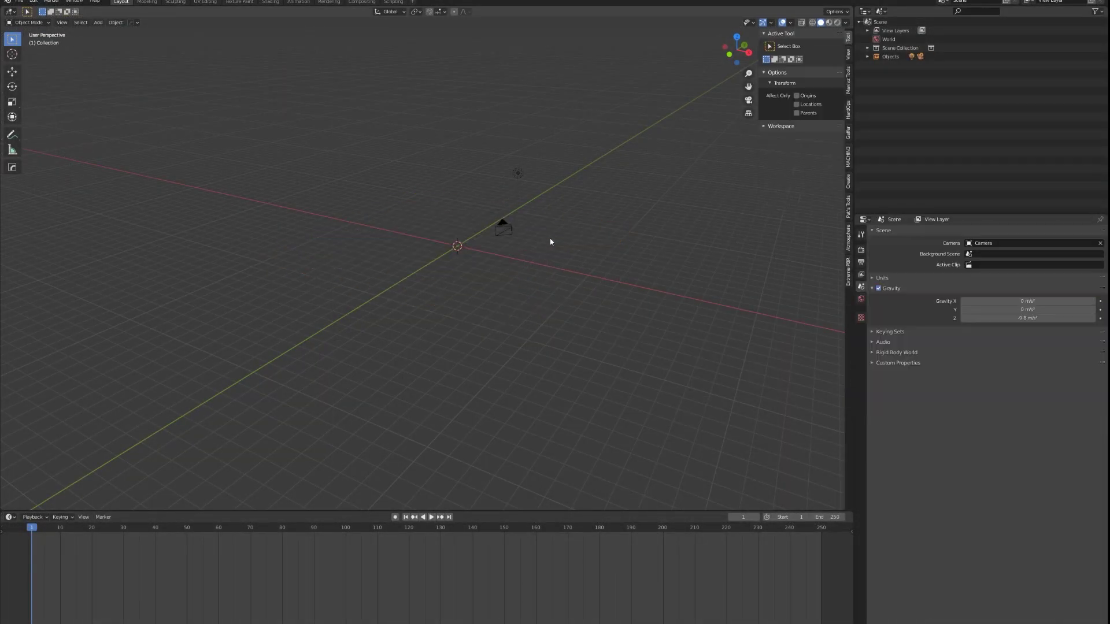
{"action": "left_click", "coordinate": [21, 2]}
{"action": "mouse_move", "coordinate": [24, 11]}
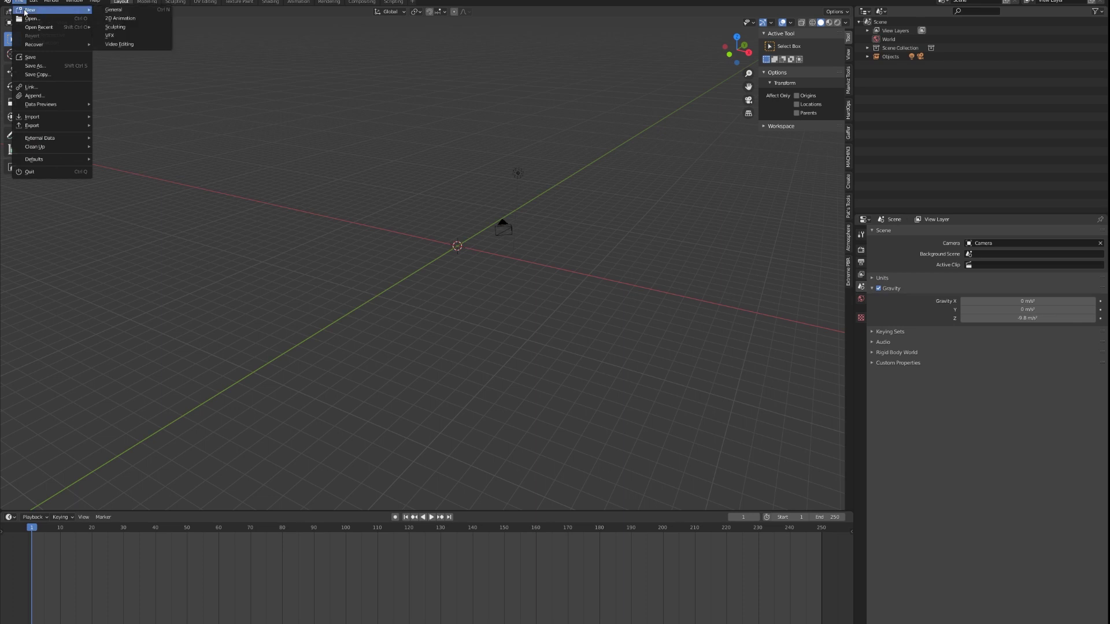
{"action": "left_click", "coordinate": [113, 9]}
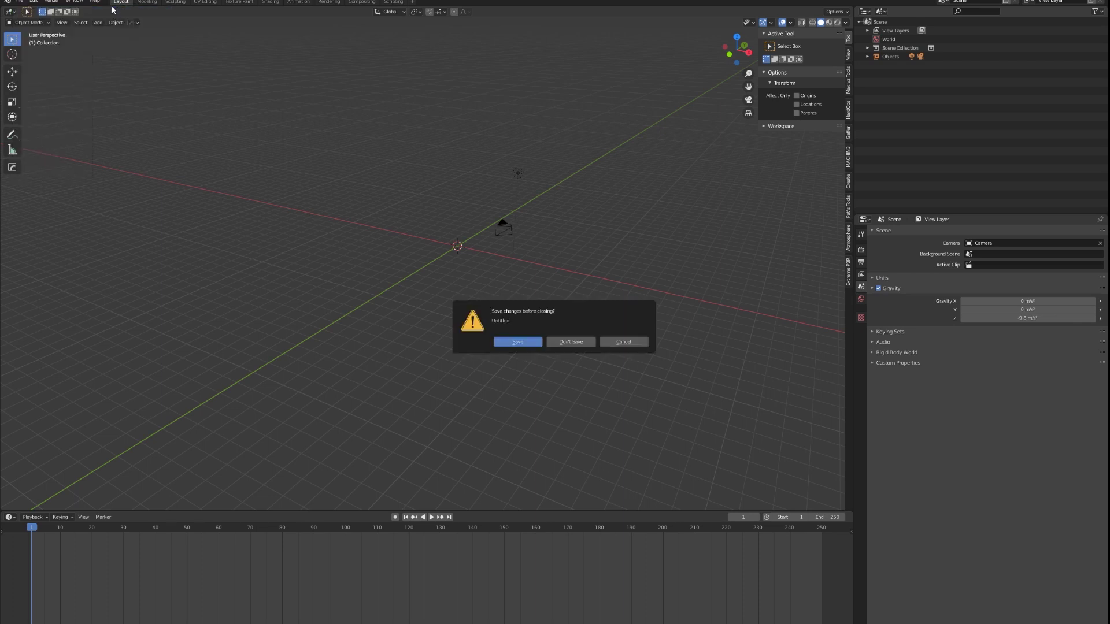
{"action": "left_click", "coordinate": [566, 341]}
{"action": "key", "text": "Delete"}
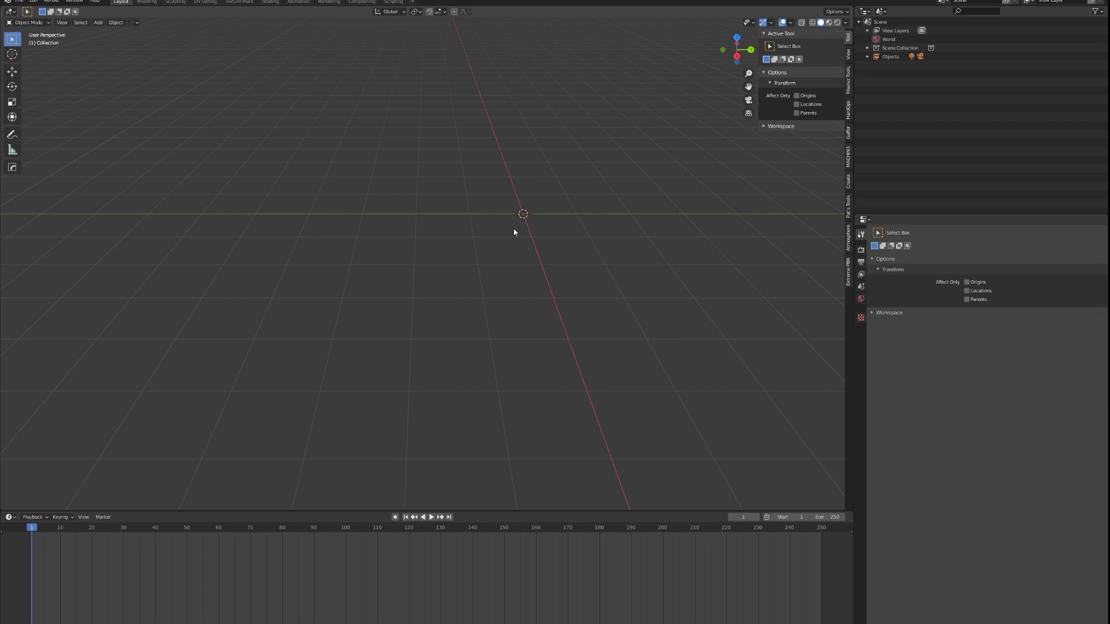
Add a mesh plane at the world origin and scale it up by about 4.45
{"action": "middle_click_drag", "start_coordinate": [627, 109], "coordinate": [517, 252]}
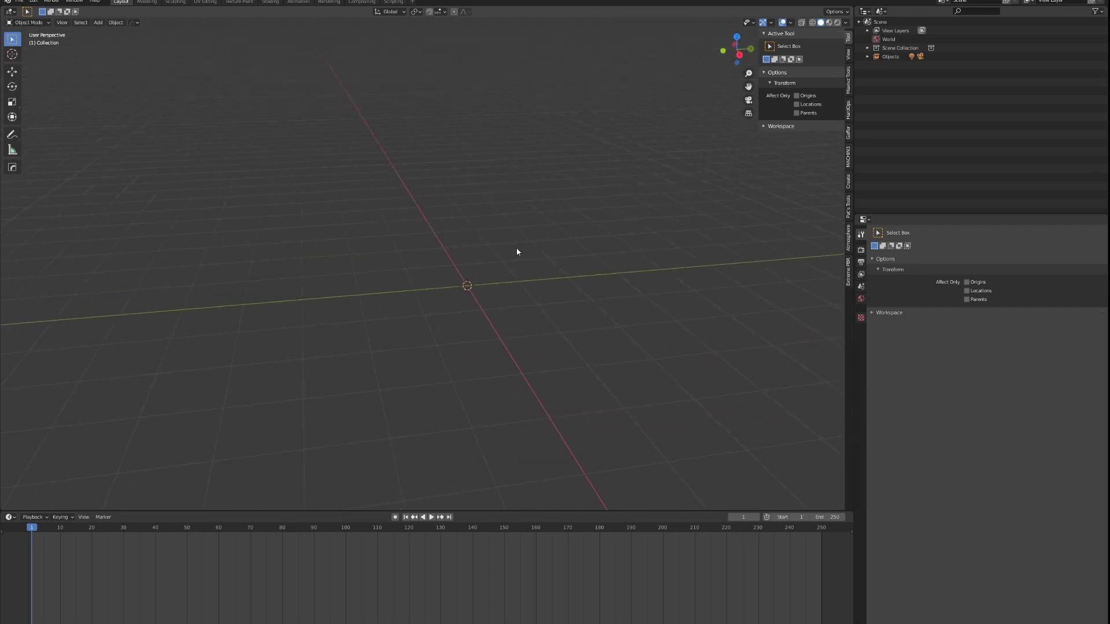
{"action": "key", "text": "shift+alt+z"}
{"action": "key", "text": "shift+alt+z"}
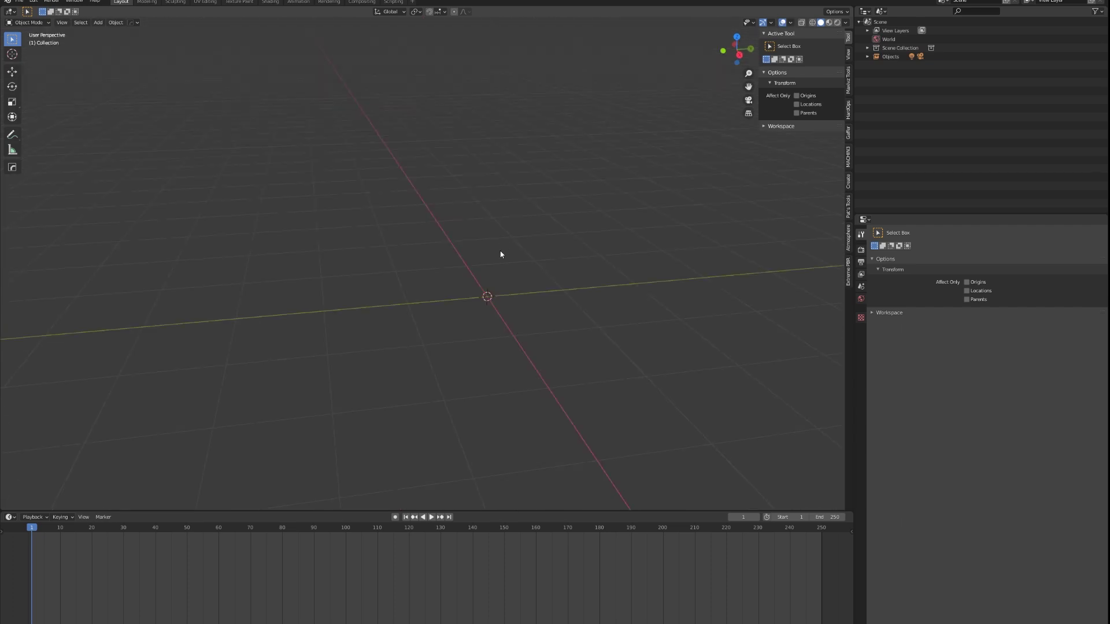
{"action": "middle_click_drag", "start_coordinate": [503, 253], "coordinate": [443, 248]}
{"action": "left_click", "coordinate": [98, 22]}
{"action": "mouse_move", "coordinate": [115, 32]}
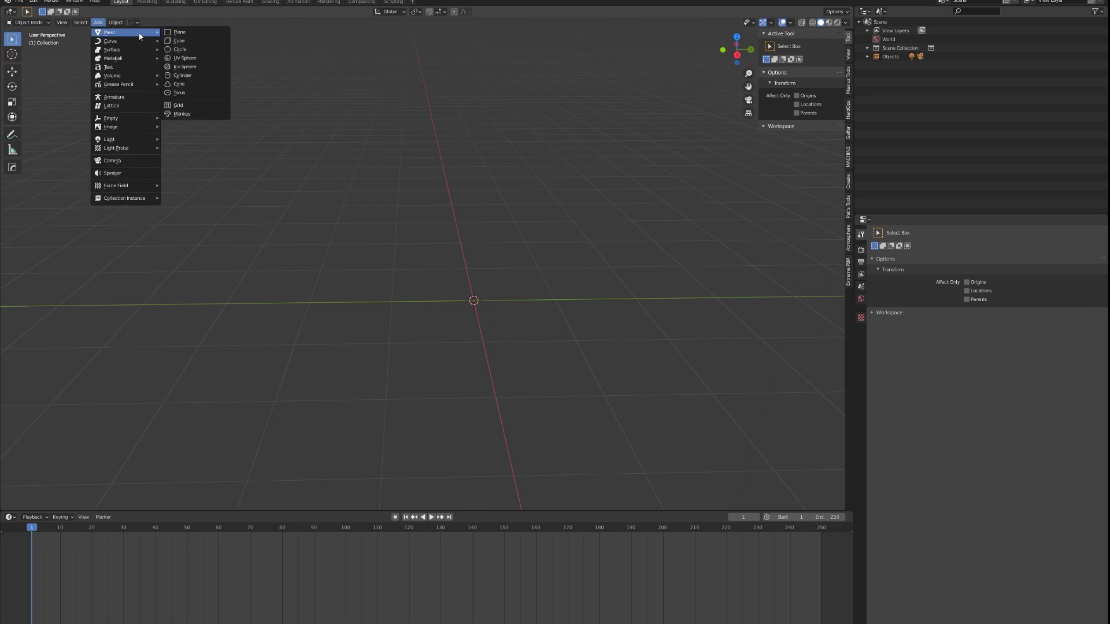
{"action": "left_click", "coordinate": [177, 31]}
{"action": "key", "text": "s"}
{"action": "left_click", "coordinate": [664, 331]}
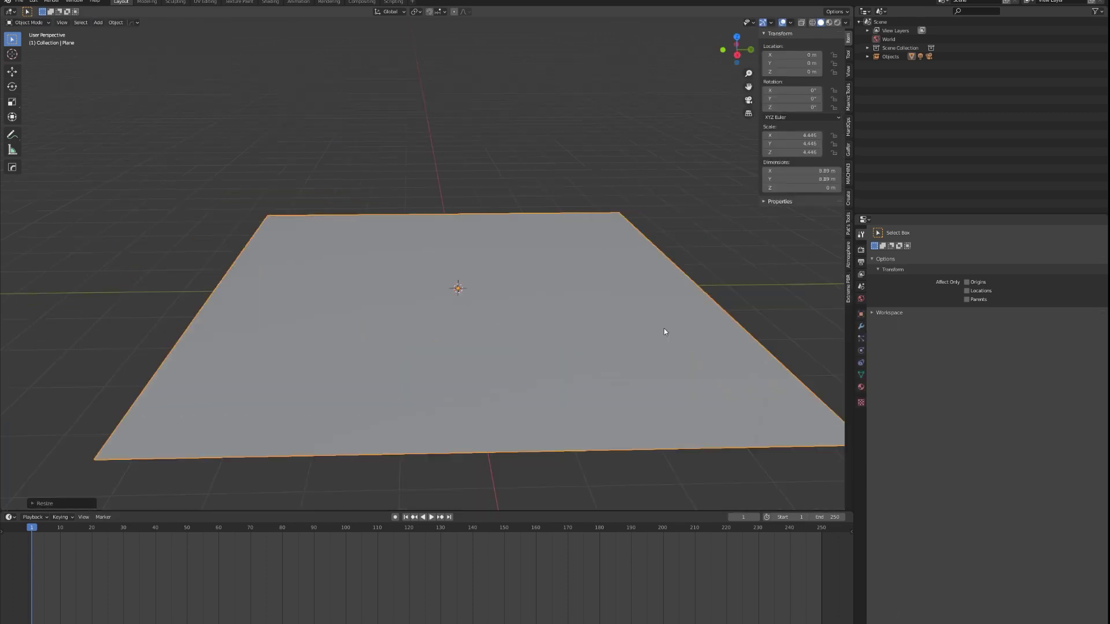
Subdivide the whole plane once in Edit Mode
{"action": "key", "text": "Tab"}
{"action": "left_click", "coordinate": [179, 22]}
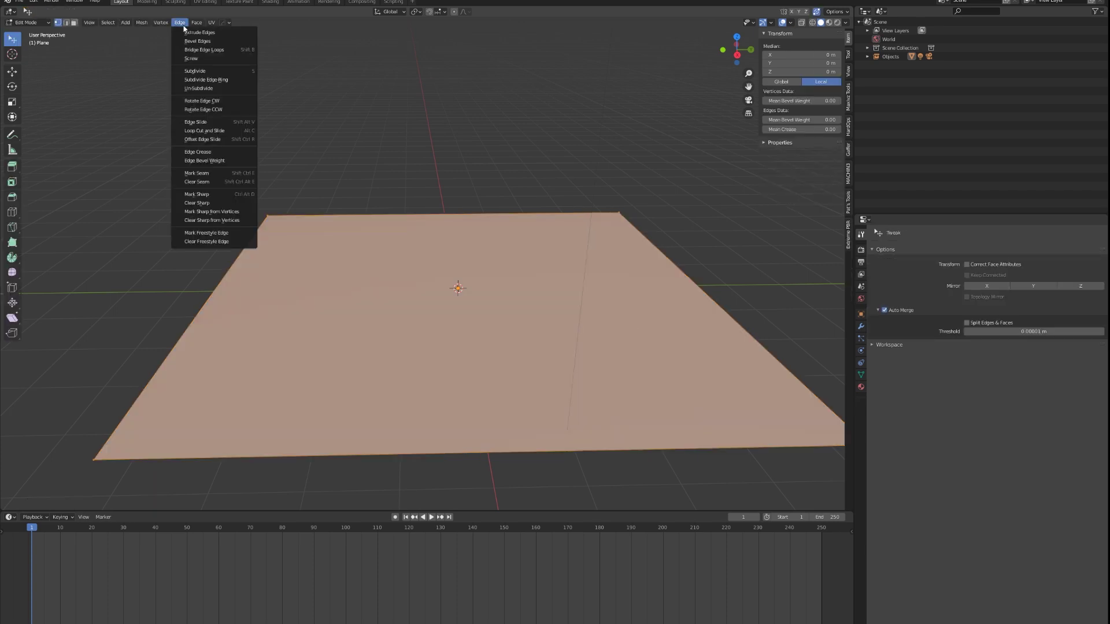
{"action": "key", "text": "alt+a"}
{"action": "left_click", "coordinate": [180, 22]}
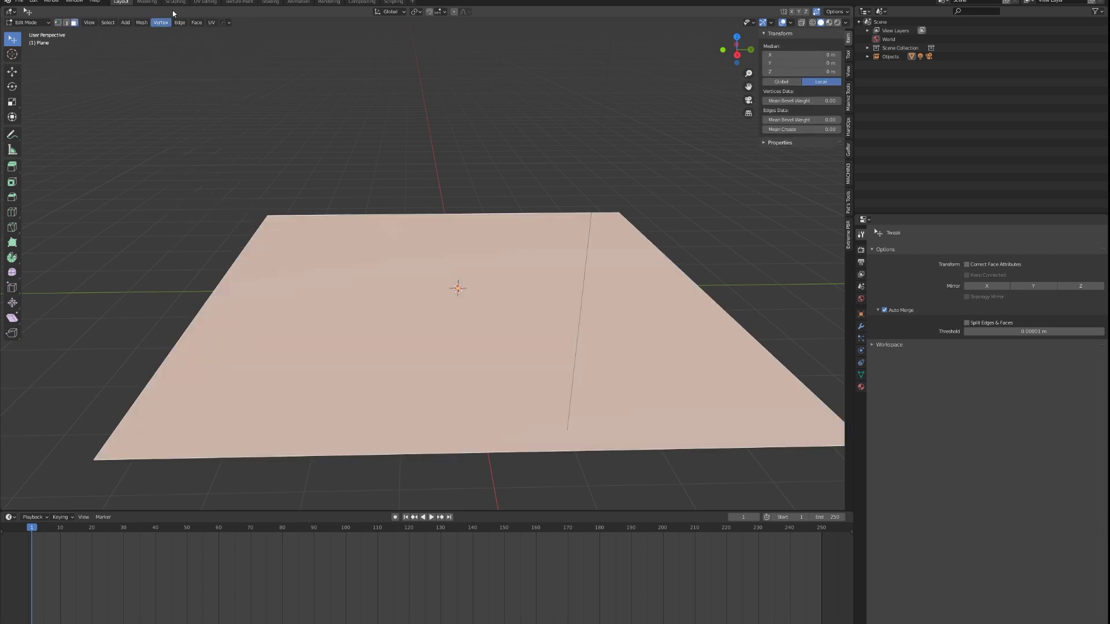
{"action": "left_click", "coordinate": [180, 22]}
{"action": "left_click", "coordinate": [194, 72]}
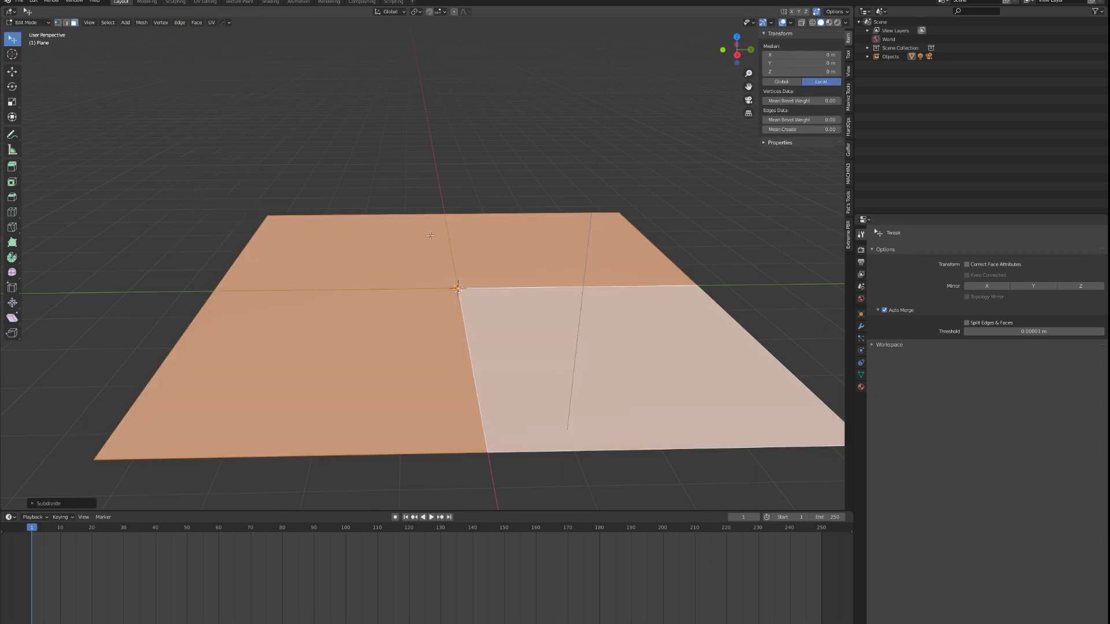
Repeat the plane's subdivision five more times for a dense grid and return to Object Mode
{"action": "key", "text": "shift+r"}
{"action": "key", "text": "shift+r"}
{"action": "key", "text": "shift+r"}
{"action": "key", "text": "shift+r"}
{"action": "key", "text": "shift+r"}
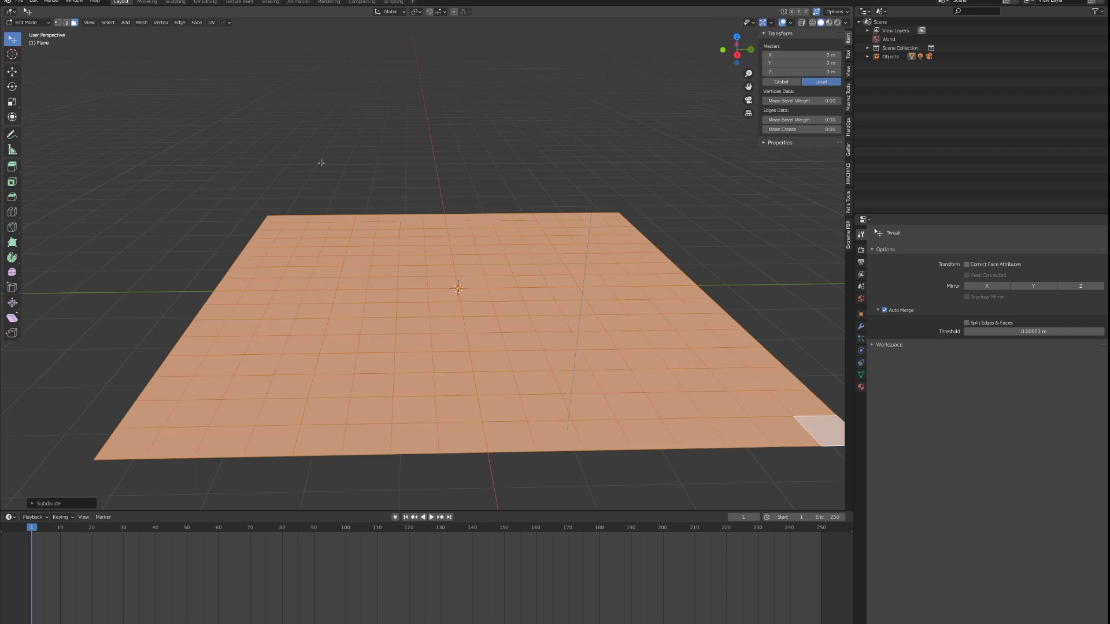
{"action": "key", "text": "Tab"}
{"action": "key", "text": "Tab"}
{"action": "middle_click_drag", "start_coordinate": [564, 261], "coordinate": [578, 292]}
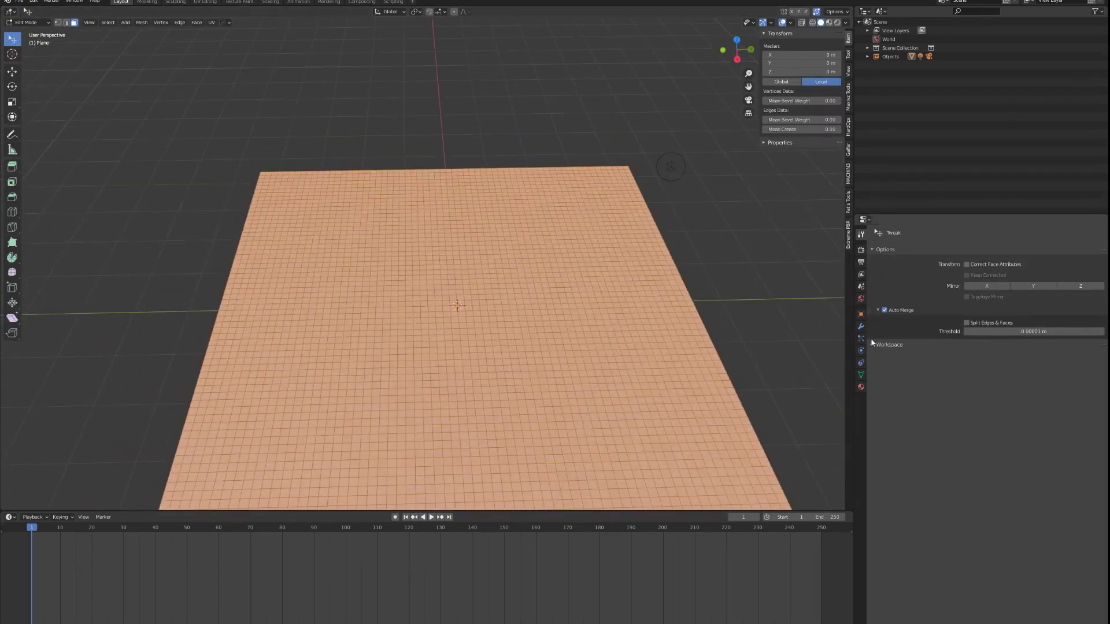
{"action": "key", "text": "Tab"}
Add a Subdivision Surface modifier to the plane and set its viewport levels to 4
{"action": "left_click", "coordinate": [861, 326]}
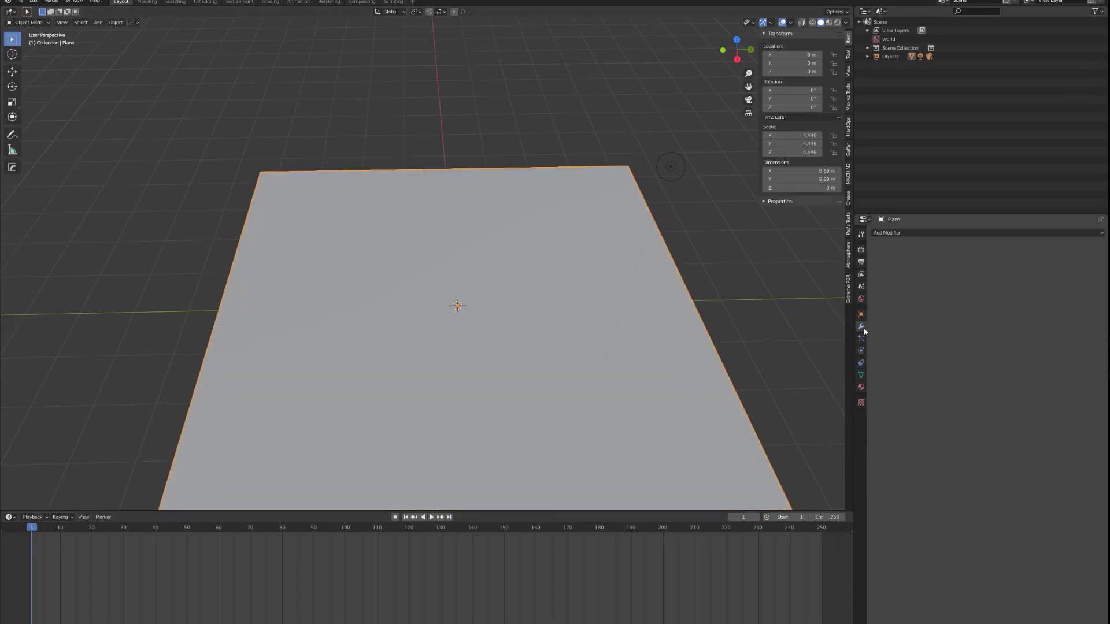
{"action": "left_click", "coordinate": [901, 233]}
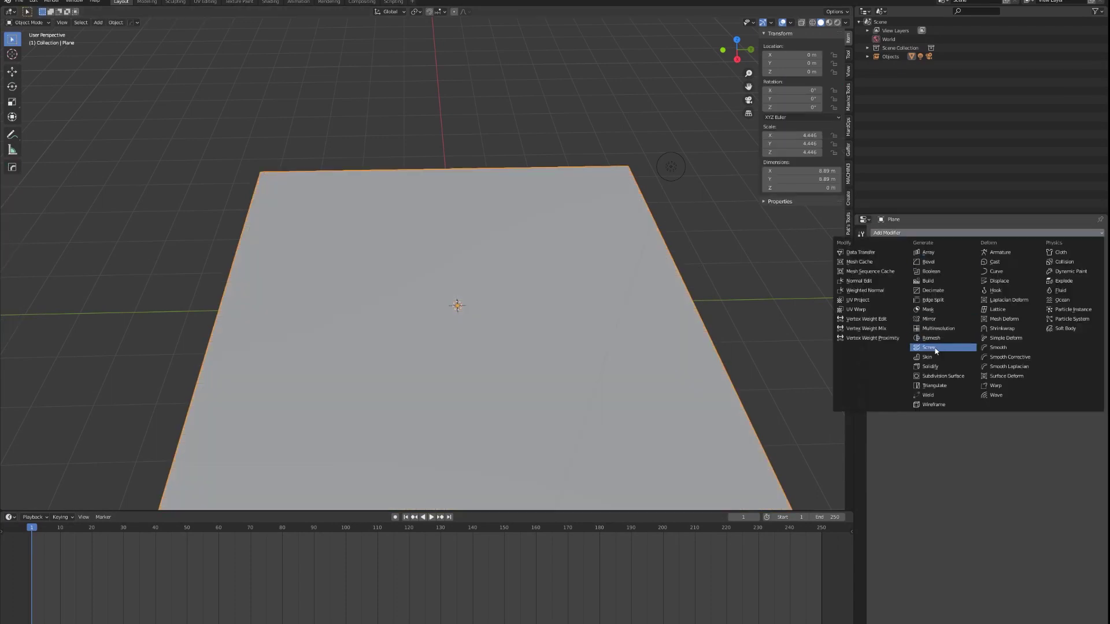
{"action": "left_click", "coordinate": [941, 375]}
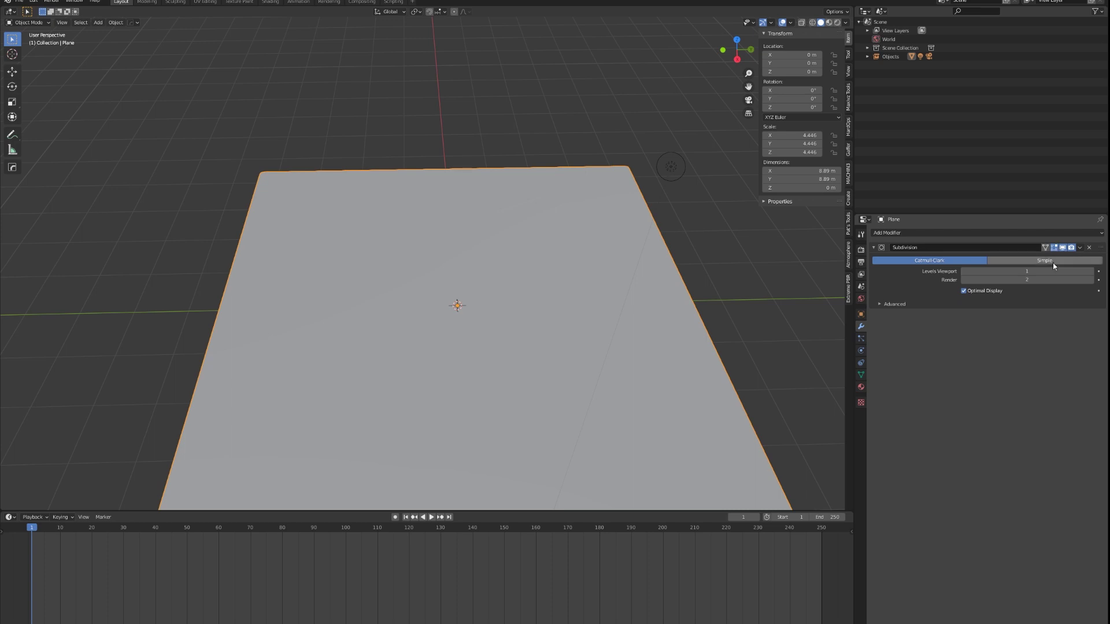
{"action": "left_click", "coordinate": [1091, 271]}
{"action": "left_click", "coordinate": [1091, 271]}
{"action": "left_click", "coordinate": [1091, 271]}
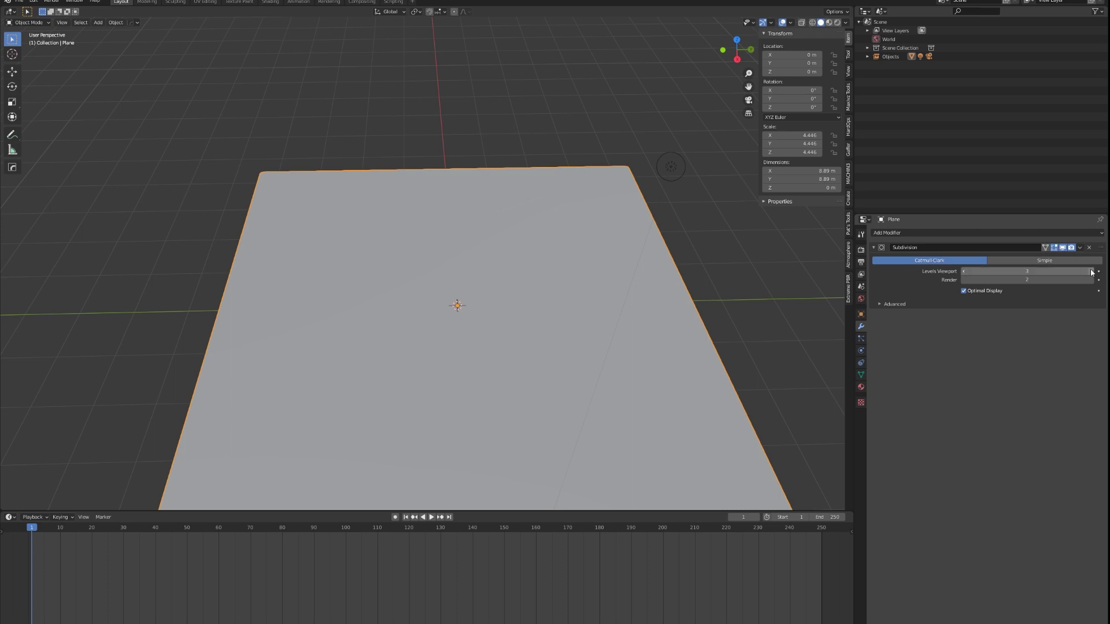
Add a Displace modifier to the plane and switch the Subdivision modifier's type to Simple
{"action": "left_click", "coordinate": [1027, 234]}
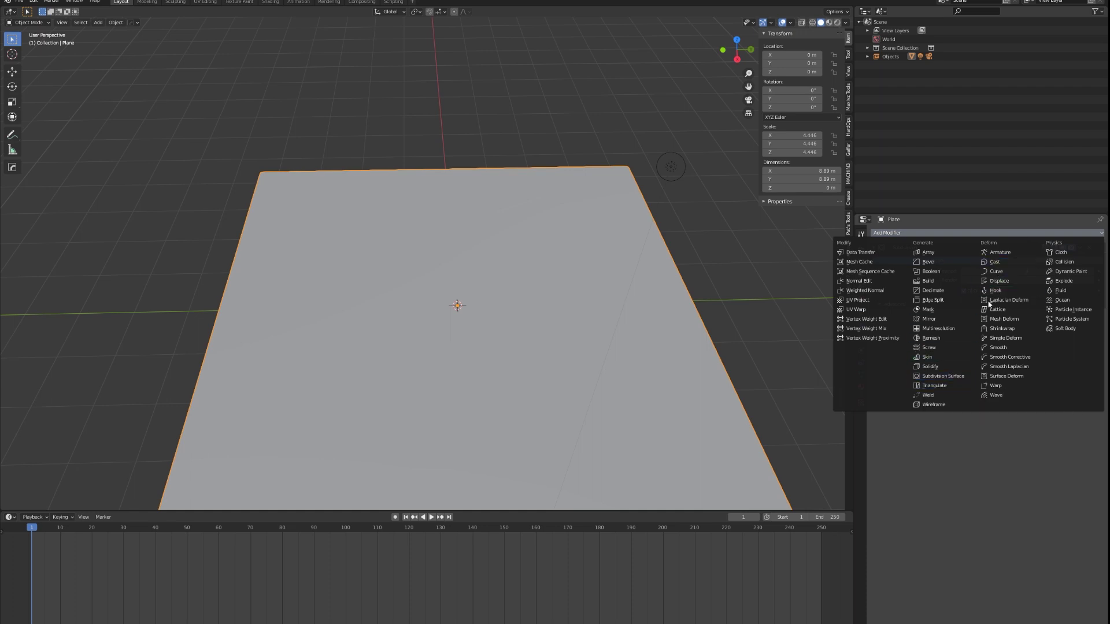
{"action": "left_click", "coordinate": [1009, 281]}
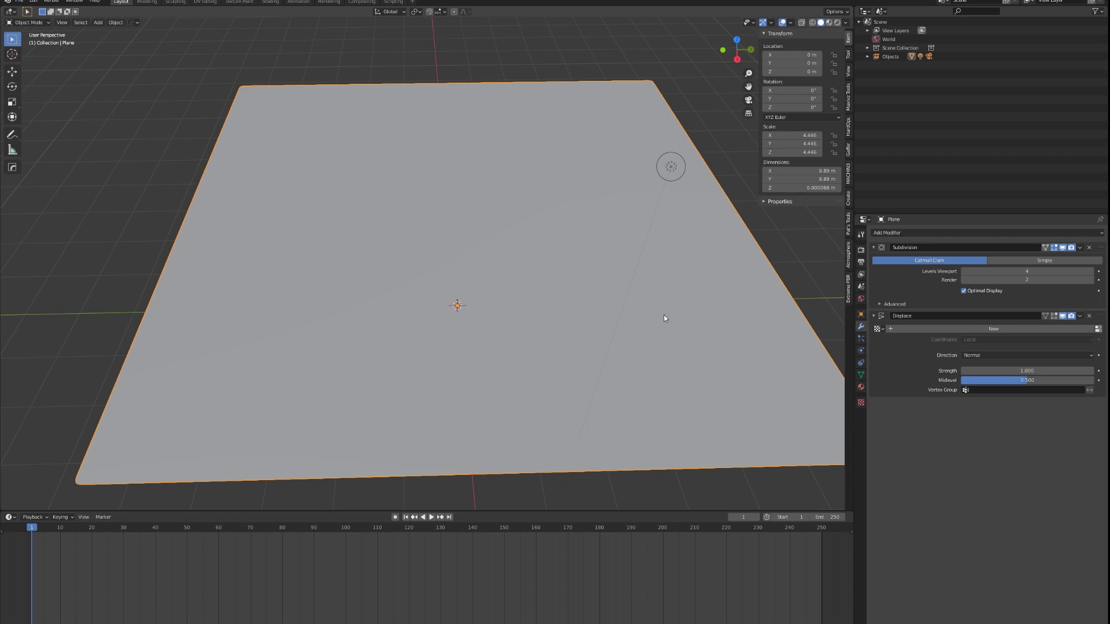
{"action": "scroll", "coordinate": [663, 317], "scroll_direction": "down", "scroll_amount": 3}
{"action": "scroll", "coordinate": [778, 334], "scroll_direction": "up", "scroll_amount": 3}
{"action": "scroll", "coordinate": [763, 327], "scroll_direction": "down", "scroll_amount": 2}
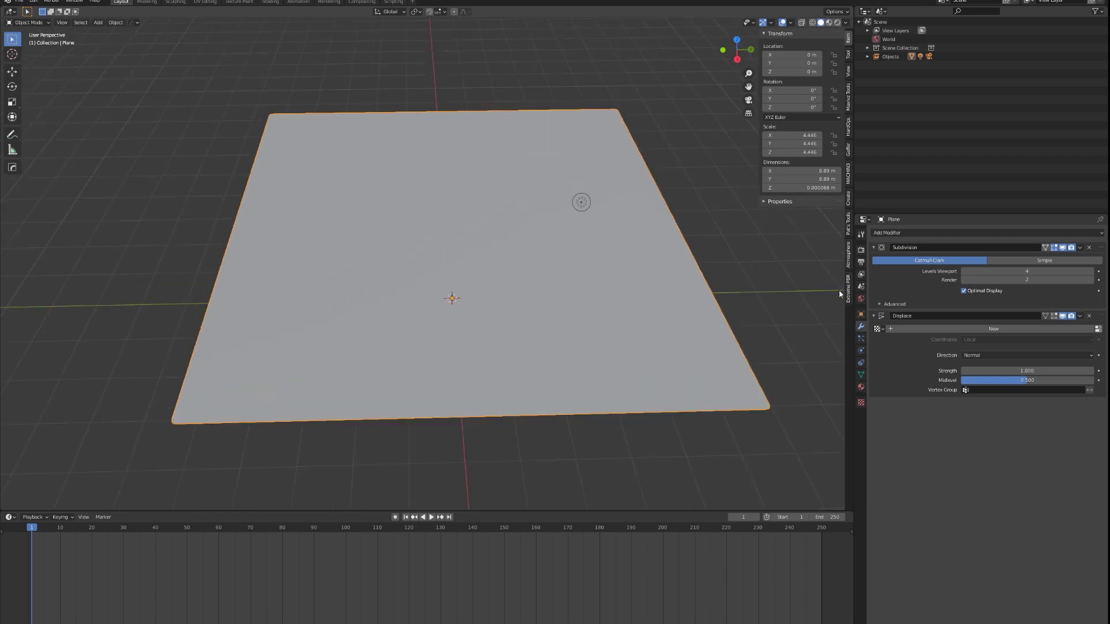
{"action": "left_click", "coordinate": [1002, 260]}
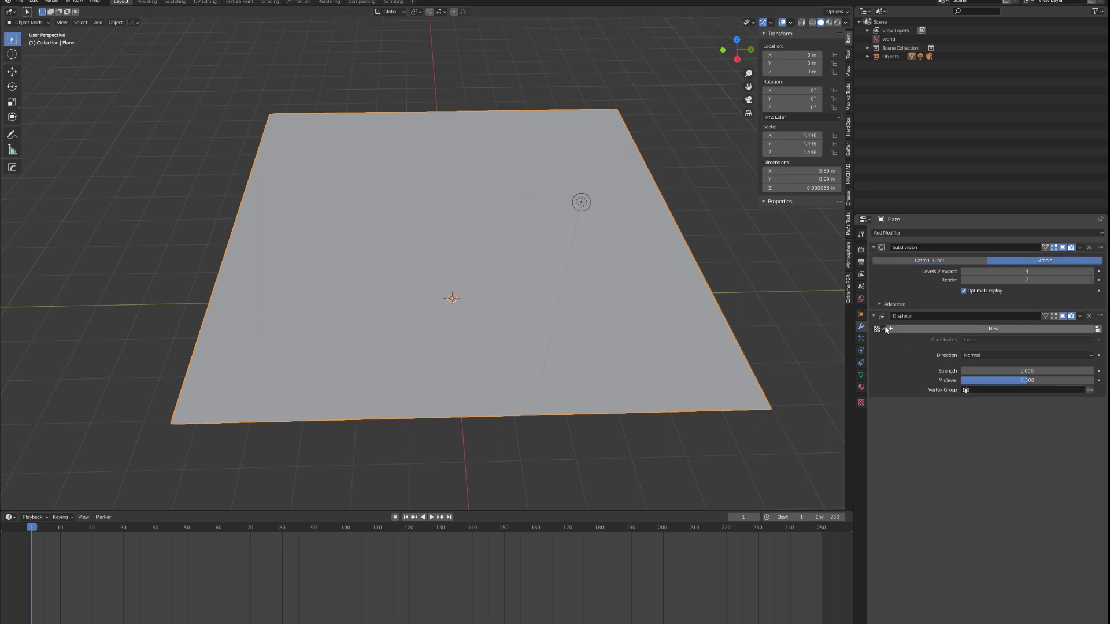
Create a new texture named city_displace_01 for the Displace modifier and open its texture settings
{"action": "left_click", "coordinate": [1006, 328]}
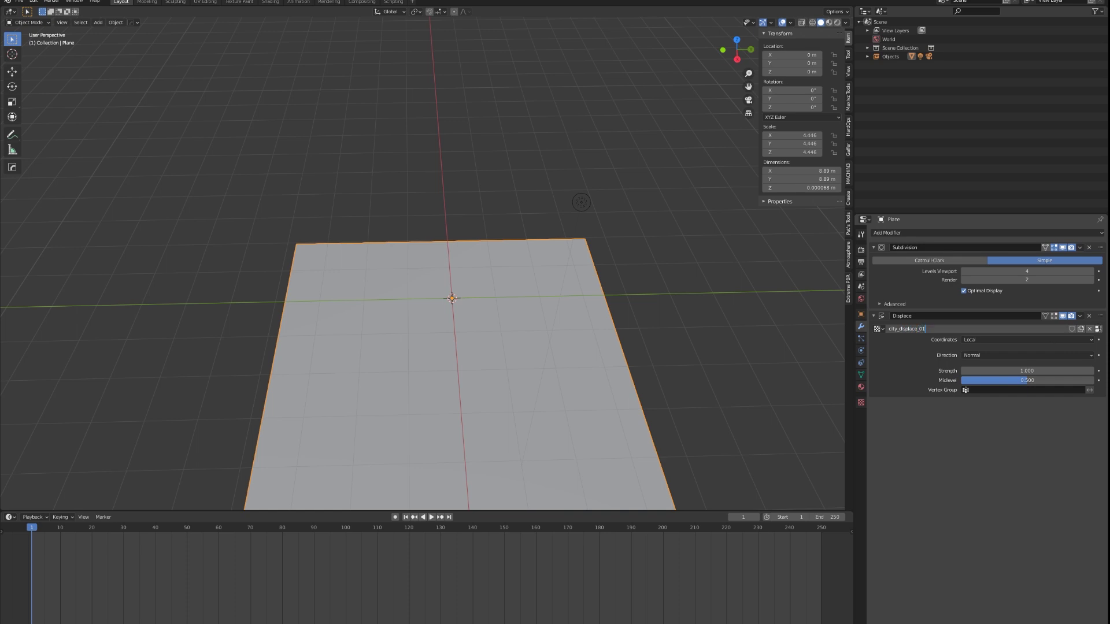
{"action": "key", "text": "Return"}
{"action": "left_click", "coordinate": [1098, 329]}
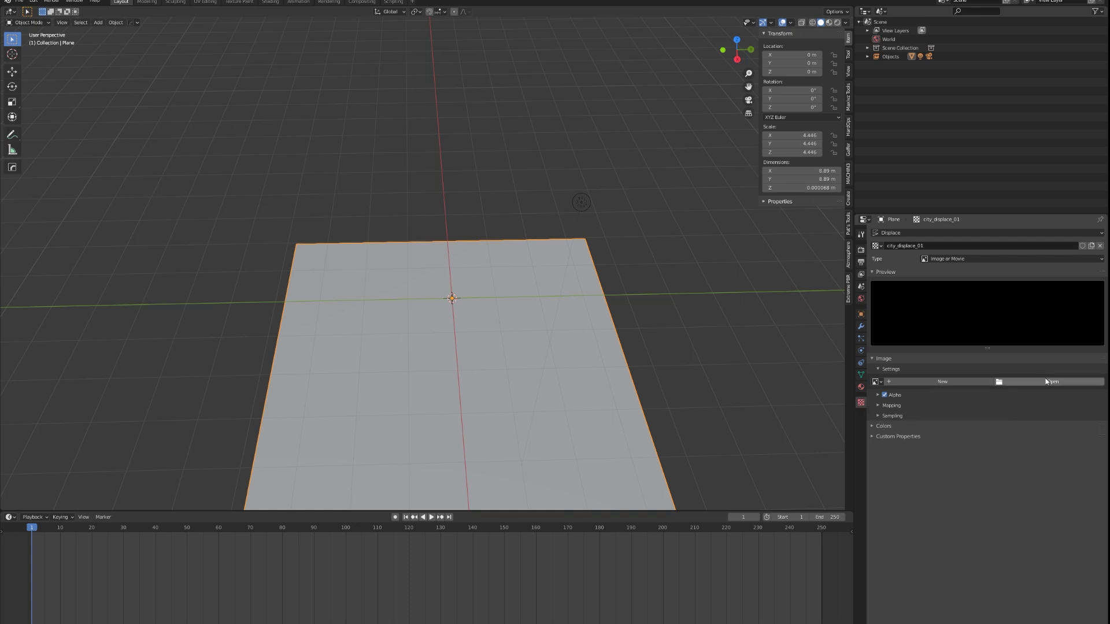
Load displace_04.psd from the city_displacement folder as the image of the city_displace_01 texture
{"action": "key", "text": "a"}
{"action": "left_click", "coordinate": [926, 373]}
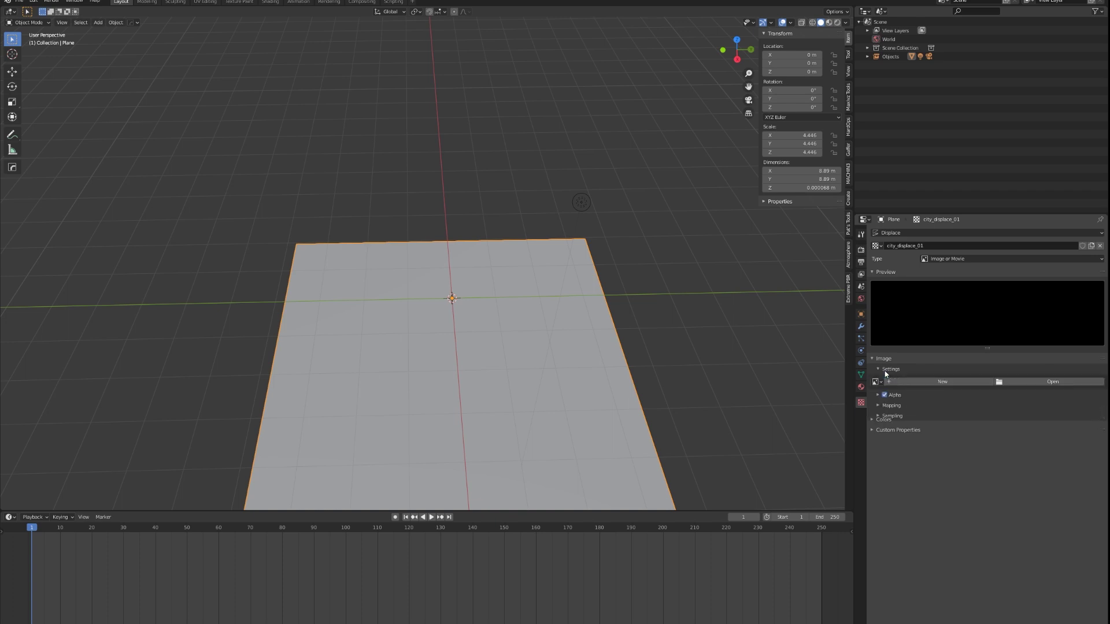
{"action": "left_click", "coordinate": [1029, 381]}
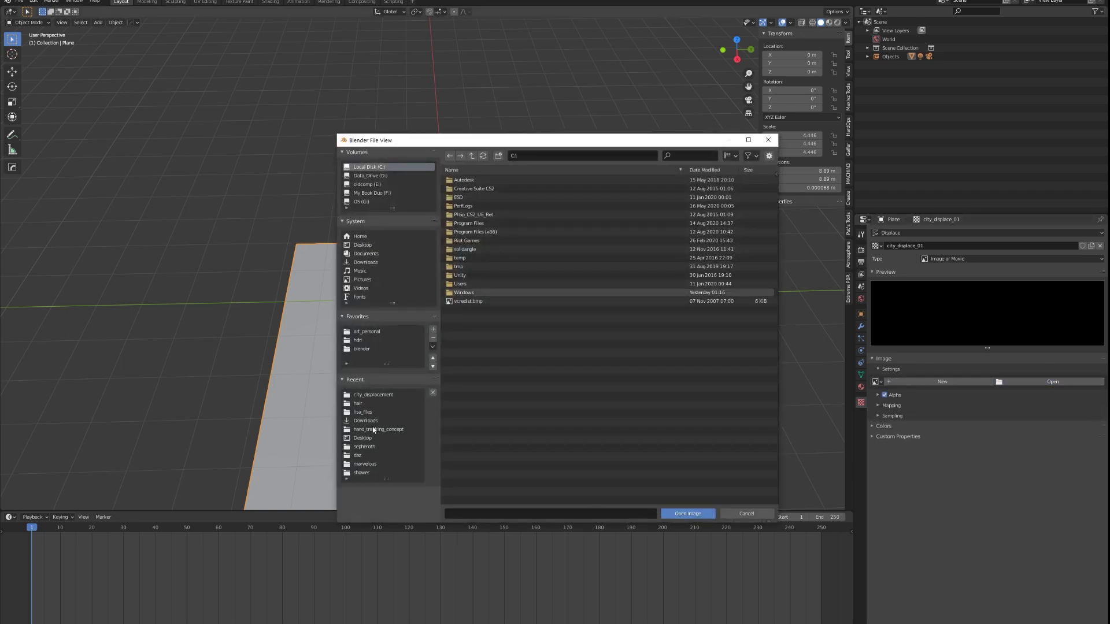
{"action": "left_click", "coordinate": [381, 394]}
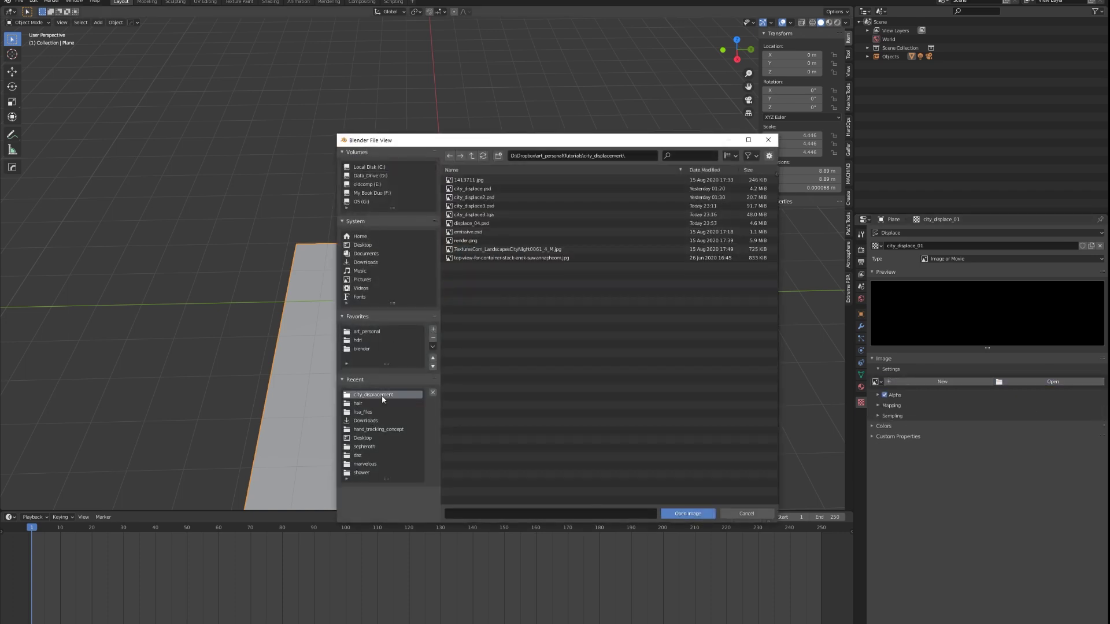
{"action": "double_click", "coordinate": [494, 223]}
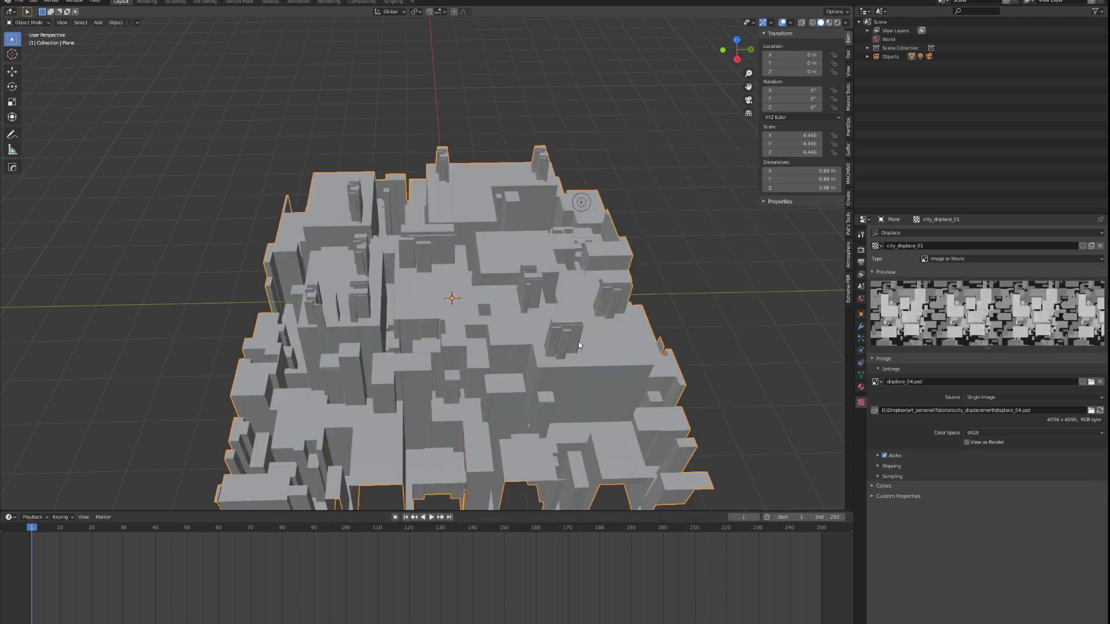
Set the Displace modifier's strength to 0.3
{"action": "middle_click_drag", "start_coordinate": [617, 377], "coordinate": [694, 272]}
{"action": "scroll", "coordinate": [589, 307], "scroll_direction": "up", "scroll_amount": 2}
{"action": "left_click", "coordinate": [860, 327]}
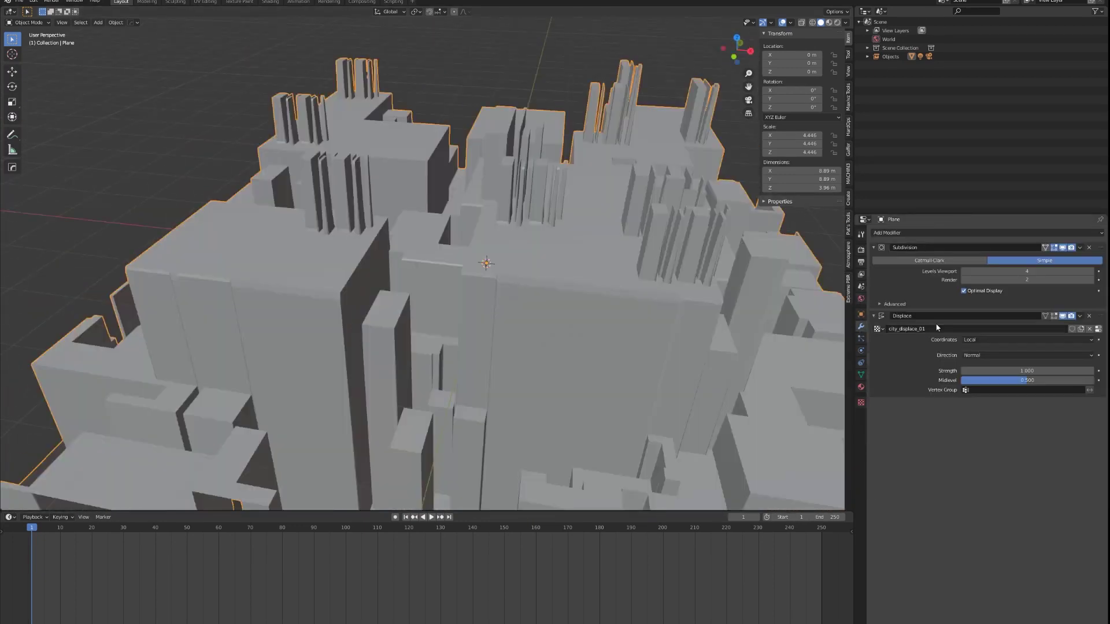
{"action": "left_click", "coordinate": [964, 371]}
{"action": "left_click", "coordinate": [963, 371]}
{"action": "left_click", "coordinate": [994, 370]}
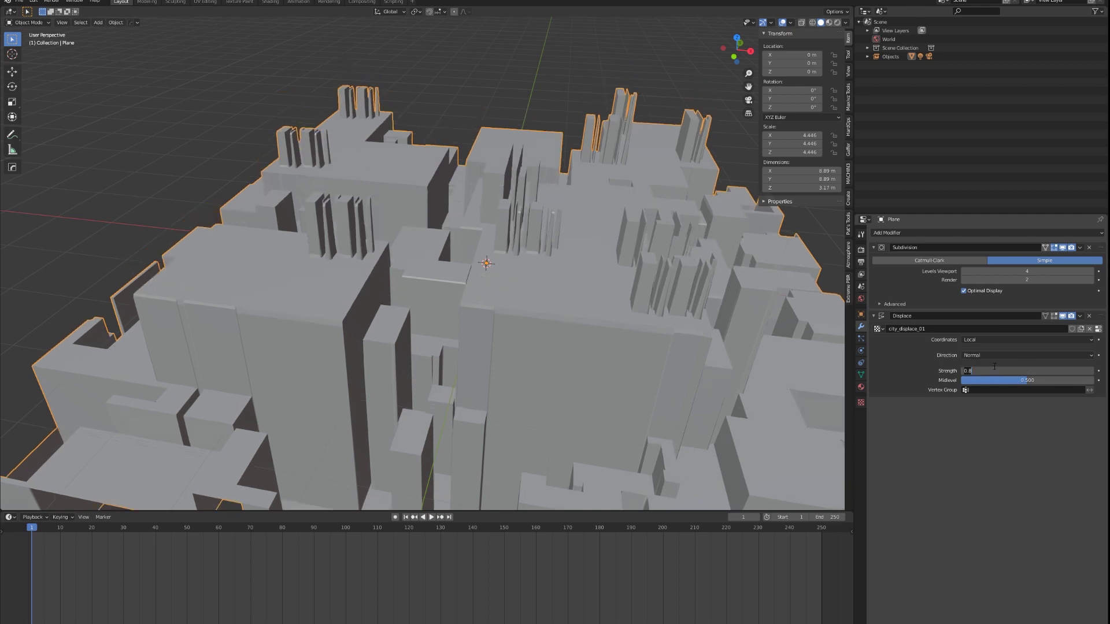
{"action": "type", "text": ".3"}
{"action": "key", "text": "Return"}
{"action": "scroll", "coordinate": [571, 304], "scroll_direction": "down", "scroll_amount": 2}
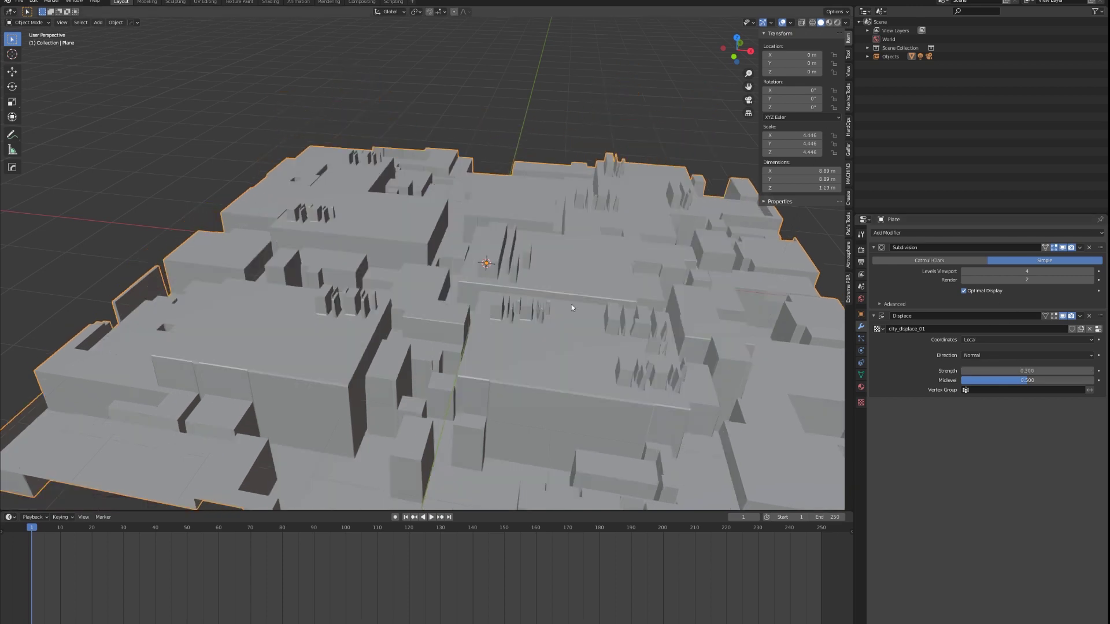
Switch the viewport to rendered shading and check the displaced plane's relief from several angles
{"action": "scroll", "coordinate": [571, 304], "scroll_direction": "down", "scroll_amount": 3}
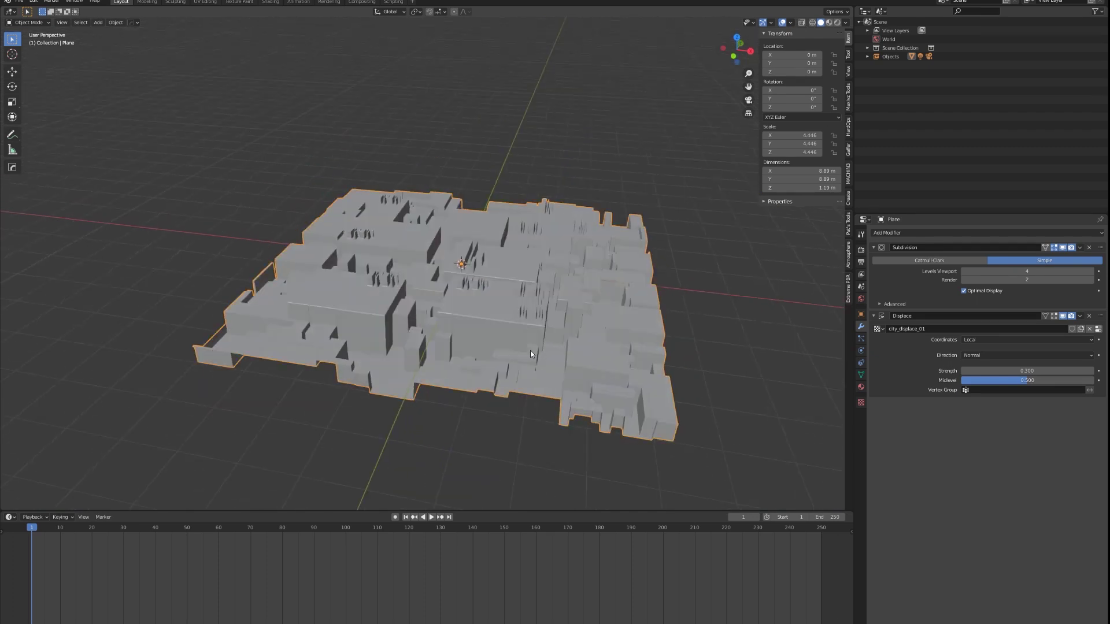
{"action": "mouse_move", "coordinate": [530, 350]}
{"action": "middle_mouse_down"}
{"action": "mouse_move", "coordinate": [543, 332]}
{"action": "mouse_move", "coordinate": [470, 341]}
{"action": "mouse_move", "coordinate": [433, 386]}
{"action": "mouse_move", "coordinate": [492, 359]}
{"action": "middle_mouse_up"}
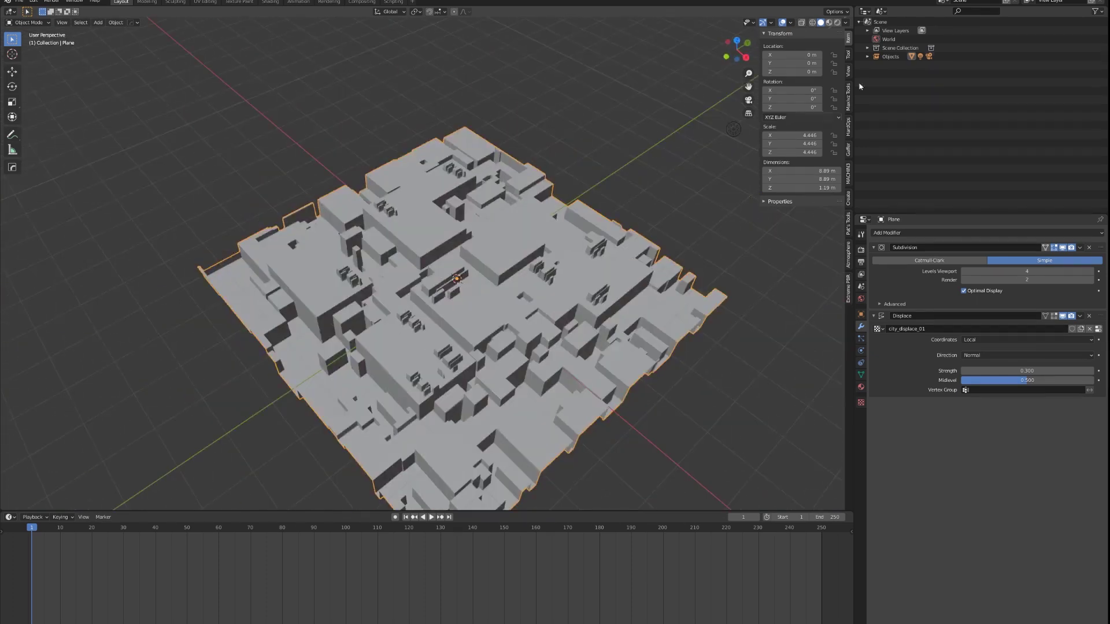
{"action": "left_click", "coordinate": [829, 22]}
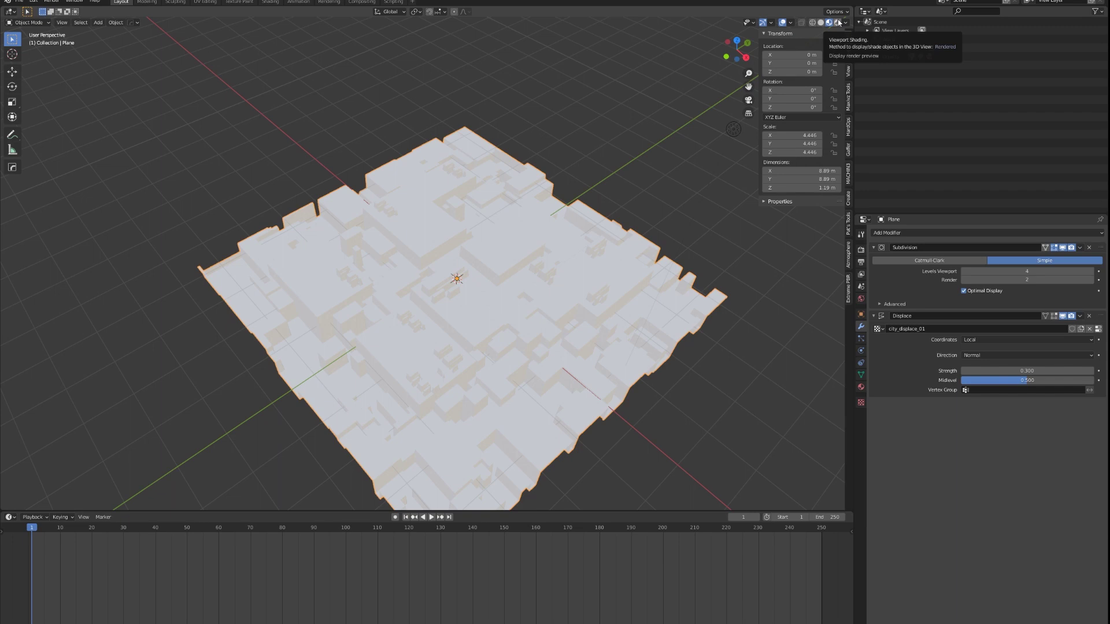
{"action": "left_click", "coordinate": [838, 22]}
{"action": "middle_click_drag", "start_coordinate": [514, 246], "coordinate": [502, 199]}
{"action": "scroll", "coordinate": [501, 227], "scroll_direction": "up", "scroll_amount": 2}
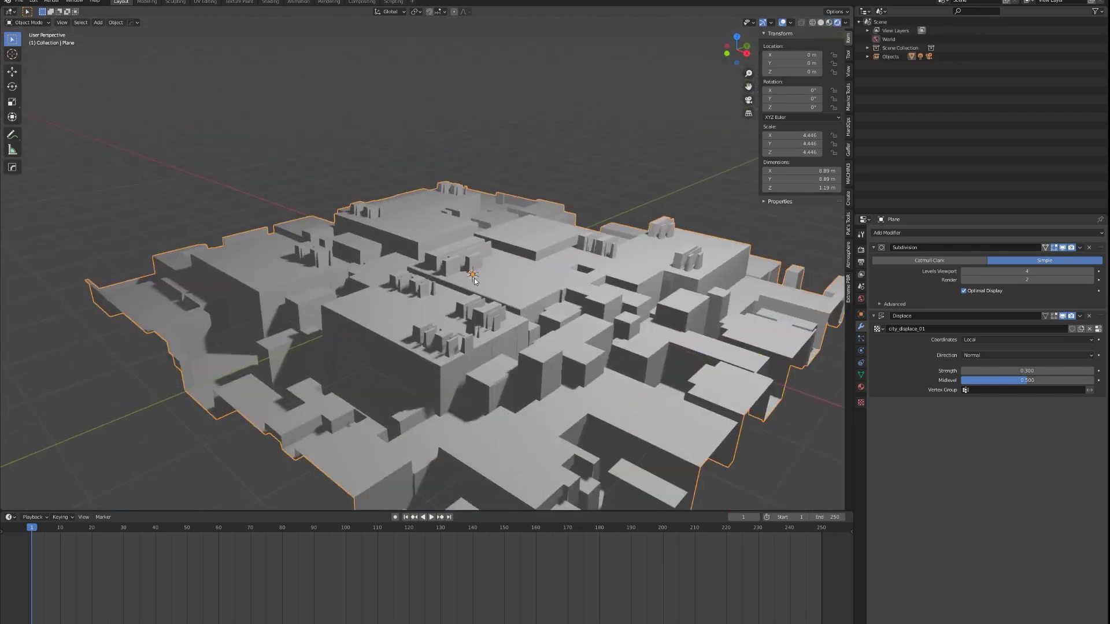
{"action": "middle_click_drag", "start_coordinate": [474, 281], "coordinate": [500, 278]}
{"action": "key", "text": "g"}
{"action": "right_click", "coordinate": [509, 254]}
{"action": "scroll", "coordinate": [554, 176], "scroll_direction": "down", "scroll_amount": 4}
Examine the assembled city scene, with its tall towers and dense displaced blocks, from several angles
{"action": "left_click", "coordinate": [593, 90]}
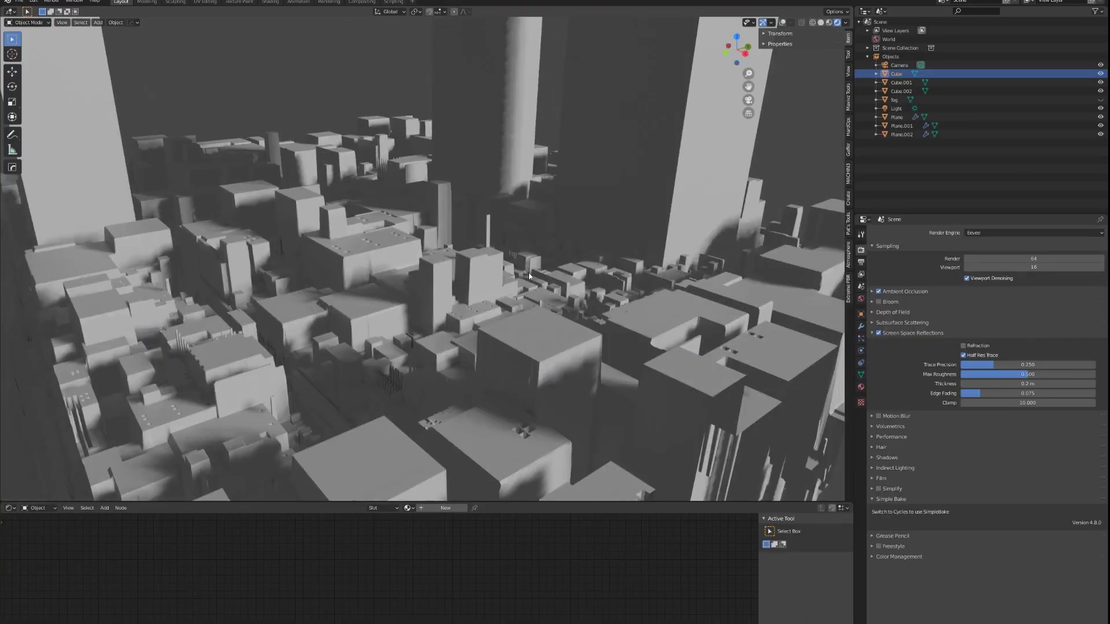
{"action": "left_click", "coordinate": [556, 274]}
{"action": "scroll", "coordinate": [553, 274], "scroll_direction": "down", "scroll_amount": 2}
{"action": "mouse_move", "coordinate": [520, 274]}
{"action": "middle_mouse_down"}
{"action": "mouse_move", "coordinate": [529, 347]}
{"action": "mouse_move", "coordinate": [512, 265]}
{"action": "middle_mouse_up"}
{"action": "left_click", "coordinate": [512, 266]}
{"action": "scroll", "coordinate": [512, 266], "scroll_direction": "up", "scroll_amount": 2}
{"action": "key", "text": "g"}
{"action": "right_click", "coordinate": [439, 281]}
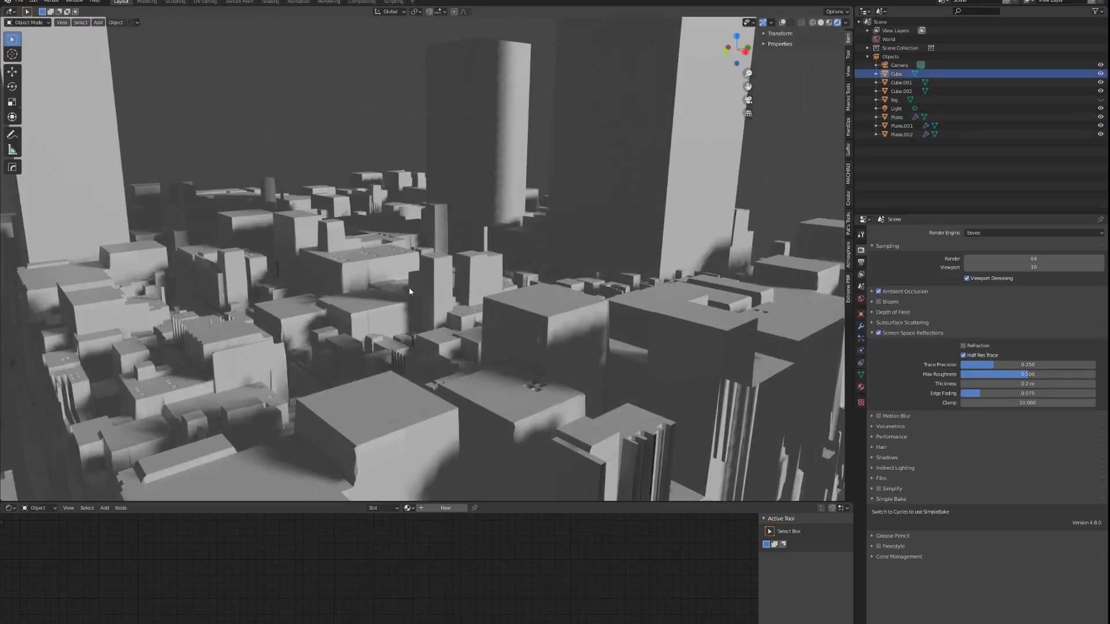
{"action": "left_click", "coordinate": [451, 141]}
{"action": "scroll", "coordinate": [498, 176], "scroll_direction": "down", "scroll_amount": 1}
{"action": "middle_click_drag", "start_coordinate": [498, 175], "coordinate": [477, 255], "text": "shift"}
{"action": "left_click", "coordinate": [520, 221]}
{"action": "key", "text": "g"}
{"action": "right_click", "coordinate": [574, 151]}
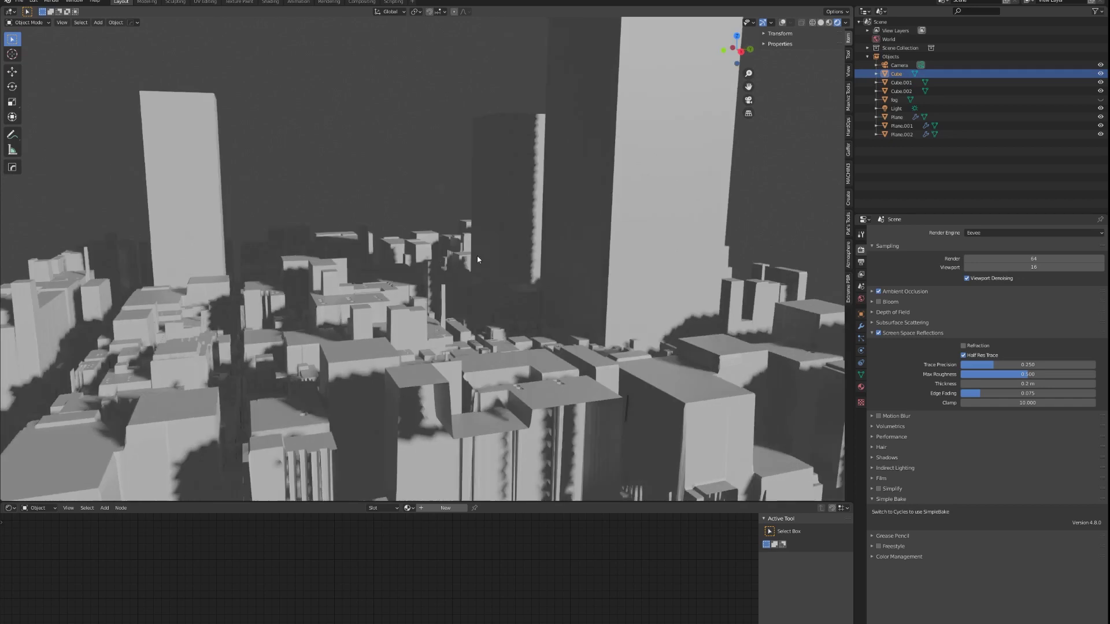
{"action": "middle_click_drag", "start_coordinate": [254, 242], "coordinate": [381, 239]}
{"action": "left_click", "coordinate": [277, 217]}
{"action": "key", "text": "g"}
{"action": "right_click", "coordinate": [231, 162]}
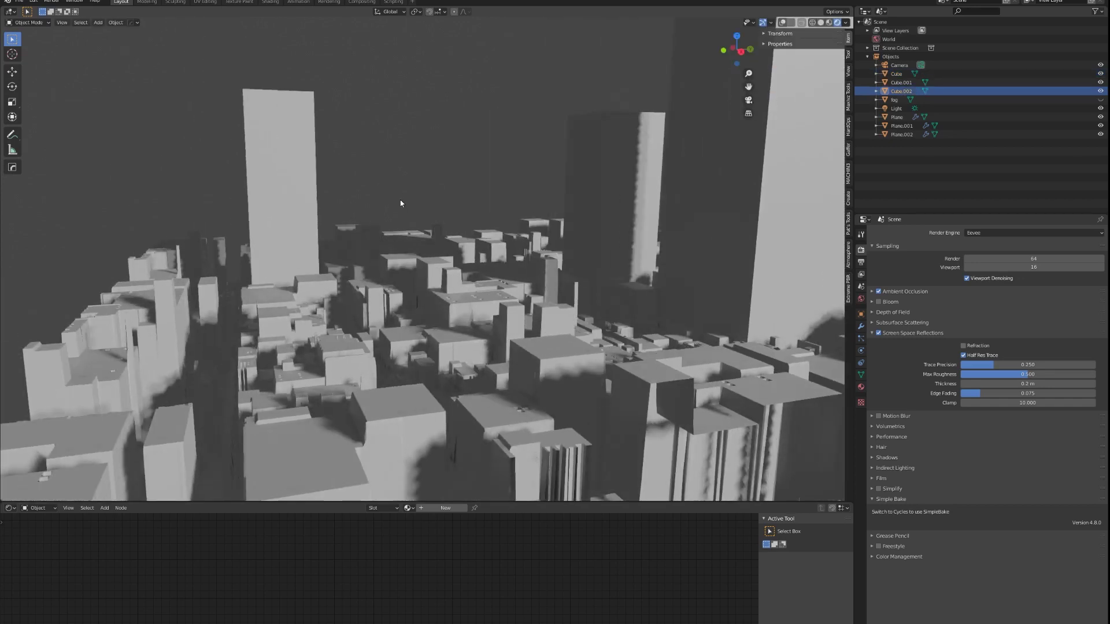
{"action": "middle_click_drag", "start_coordinate": [500, 234], "coordinate": [814, 397]}
Create a new material on the Cube.002 tower and name it city_dark_material
{"action": "left_click_drag", "start_coordinate": [628, 384], "coordinate": [588, 360]}
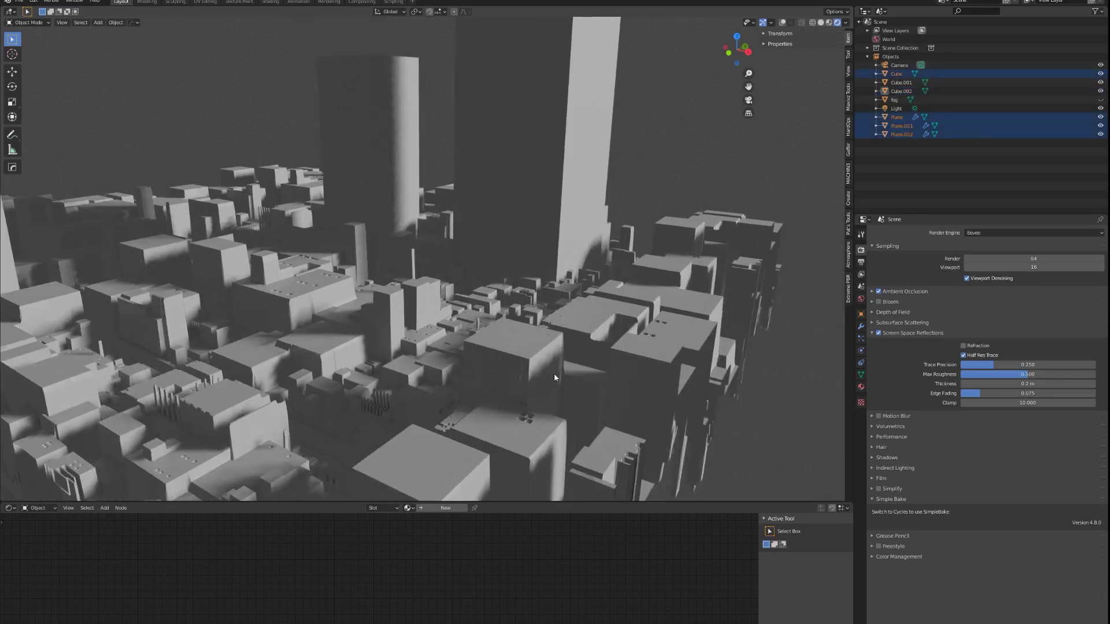
{"action": "middle_click_drag", "start_coordinate": [554, 377], "coordinate": [874, 395]}
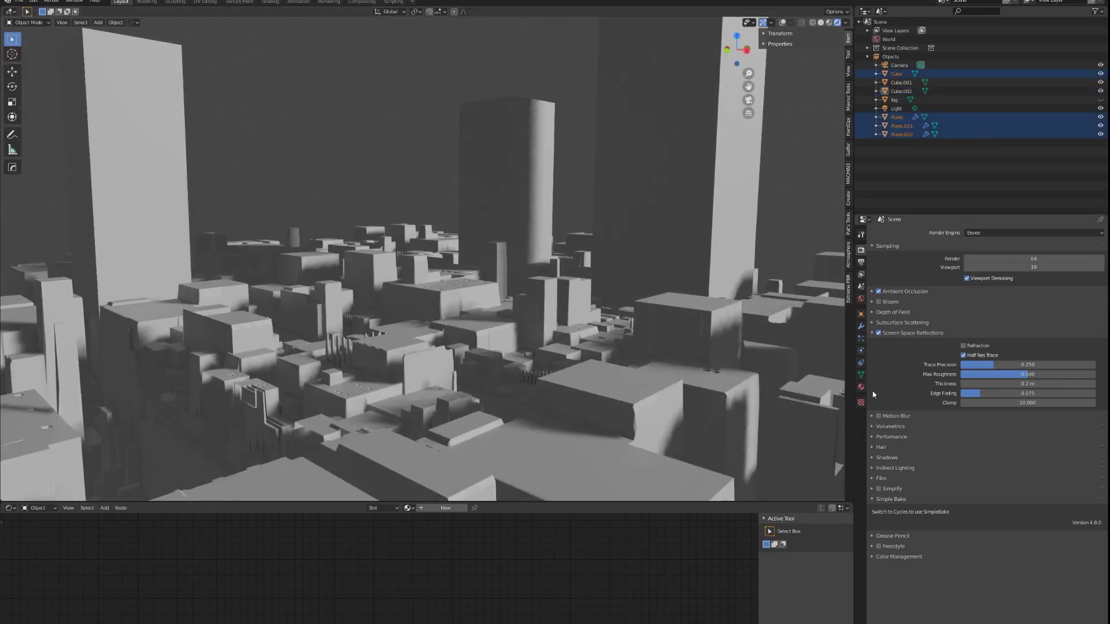
{"action": "left_click", "coordinate": [861, 388]}
{"action": "left_click", "coordinate": [912, 270]}
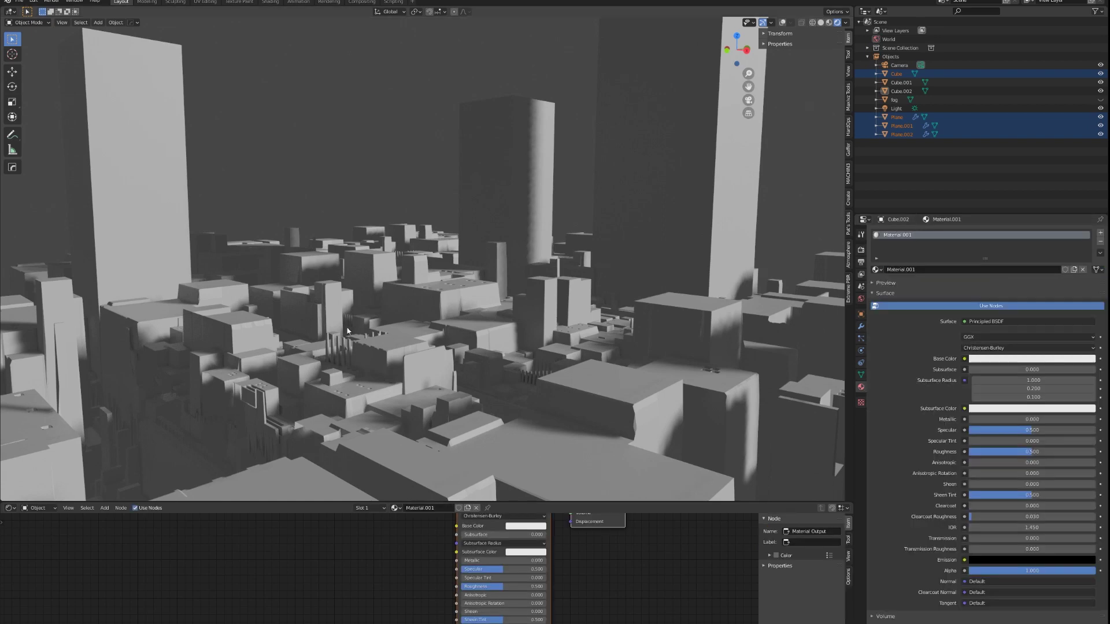
{"action": "left_click", "coordinate": [909, 270]}
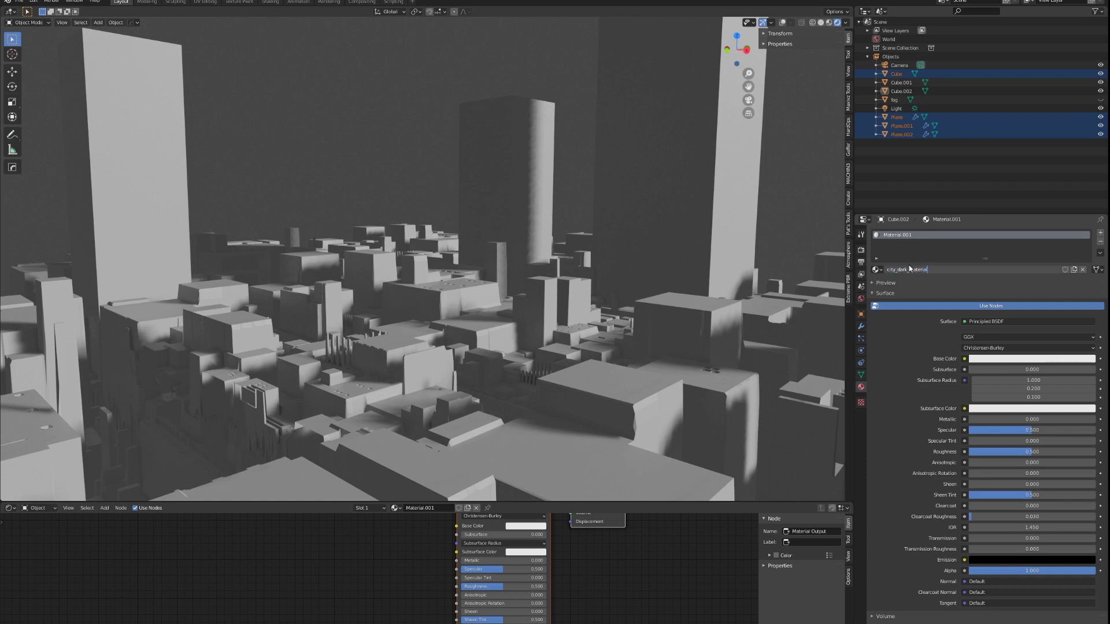
{"action": "key", "text": "Return"}
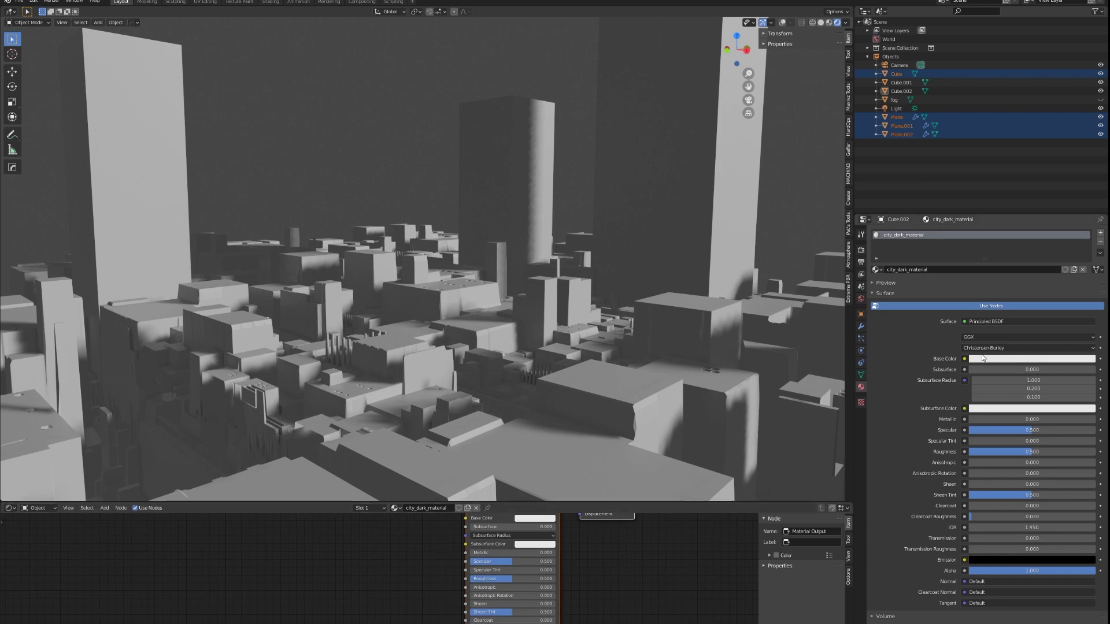
Darken the base color of city_dark_material to a desaturated near-black with a value of 0.147
{"action": "left_click", "coordinate": [989, 359]}
{"action": "left_click", "coordinate": [1078, 281]}
{"action": "left_click_drag", "start_coordinate": [1089, 269], "coordinate": [1088, 289]}
{"action": "left_click_drag", "start_coordinate": [1057, 328], "coordinate": [1022, 329]}
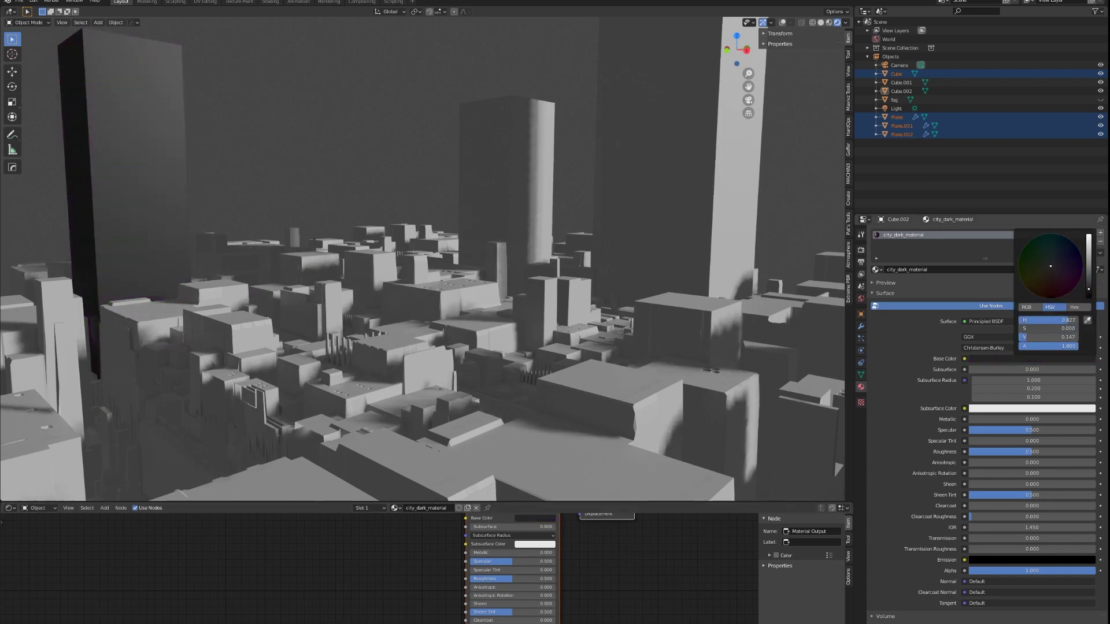
Assign city_dark_material to Plane.002 and open the material choices for the light city plane between the dark blocks
{"action": "left_click", "coordinate": [279, 309]}
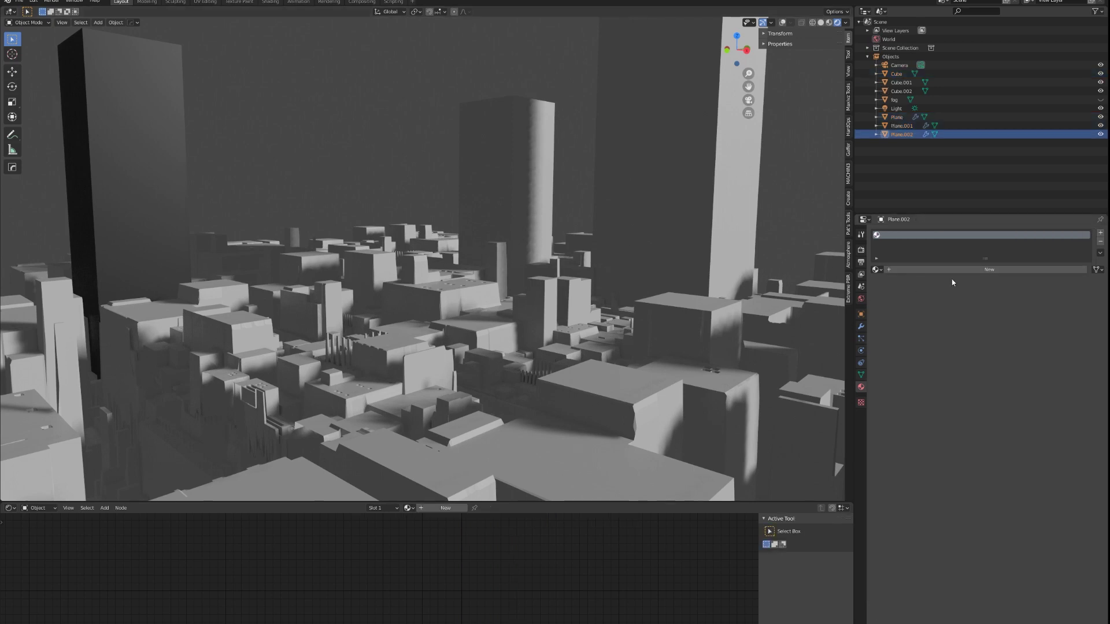
{"action": "left_click", "coordinate": [876, 270]}
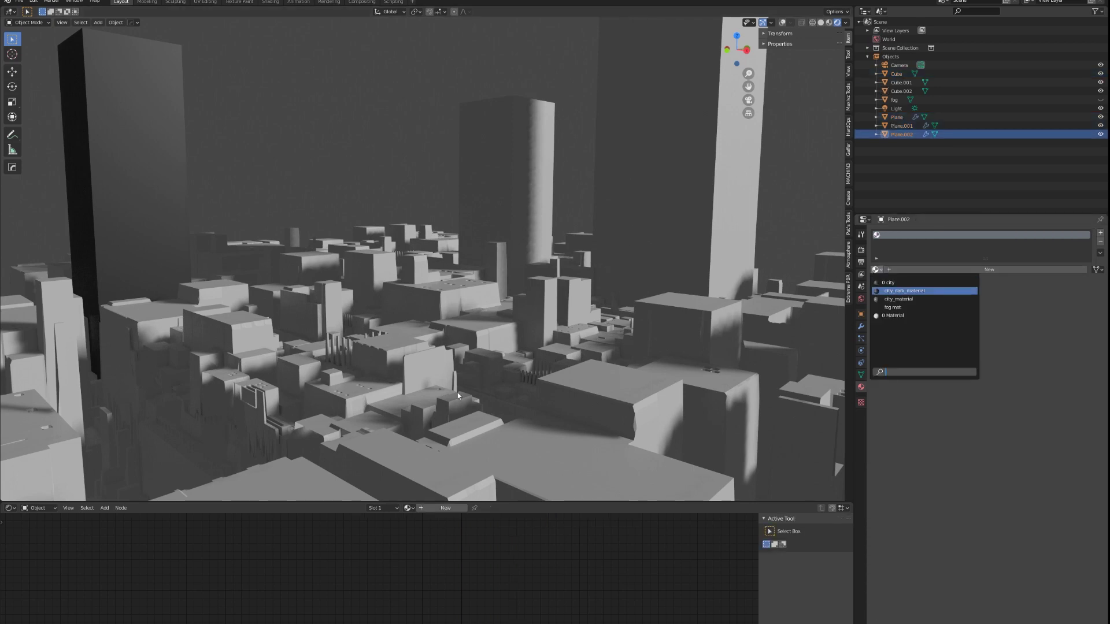
{"action": "key", "text": "Return"}
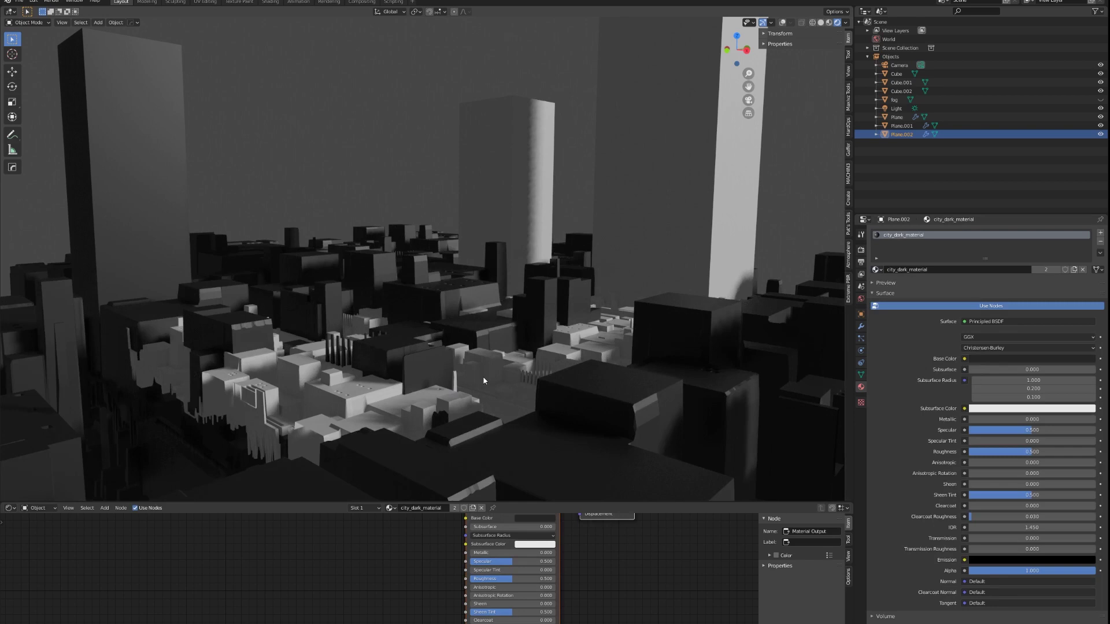
{"action": "left_click", "coordinate": [484, 380]}
{"action": "left_click", "coordinate": [877, 270]}
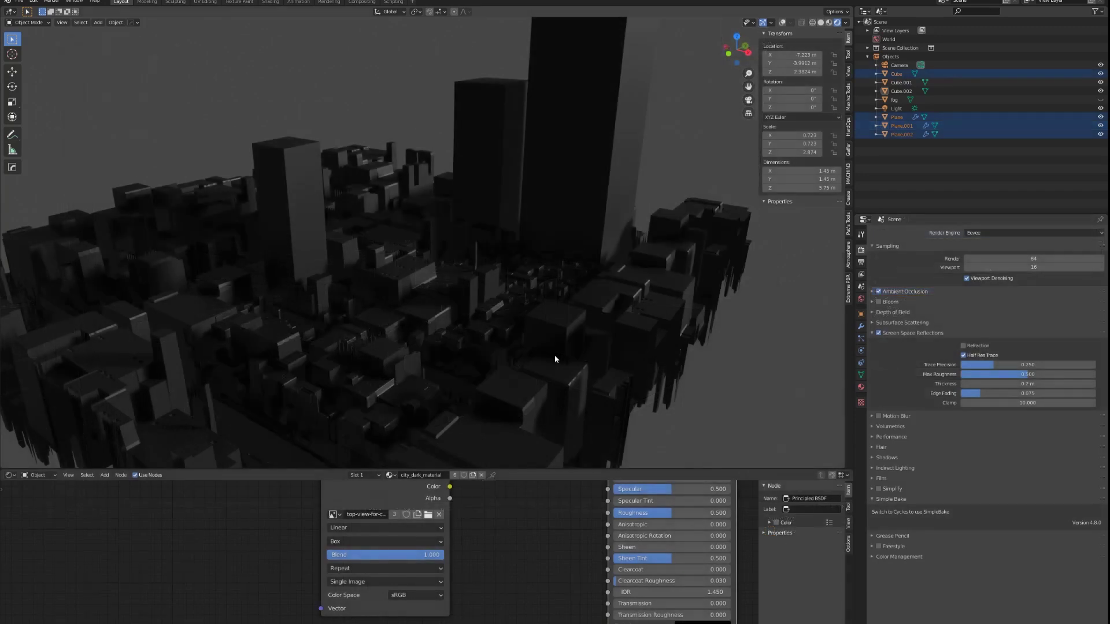
Look over the dark city and switch the viewport to the active camera's view
{"action": "middle_click_drag", "start_coordinate": [554, 355], "coordinate": [590, 349]}
{"action": "left_click", "coordinate": [489, 246]}
{"action": "middle_click_drag", "start_coordinate": [489, 247], "coordinate": [579, 320]}
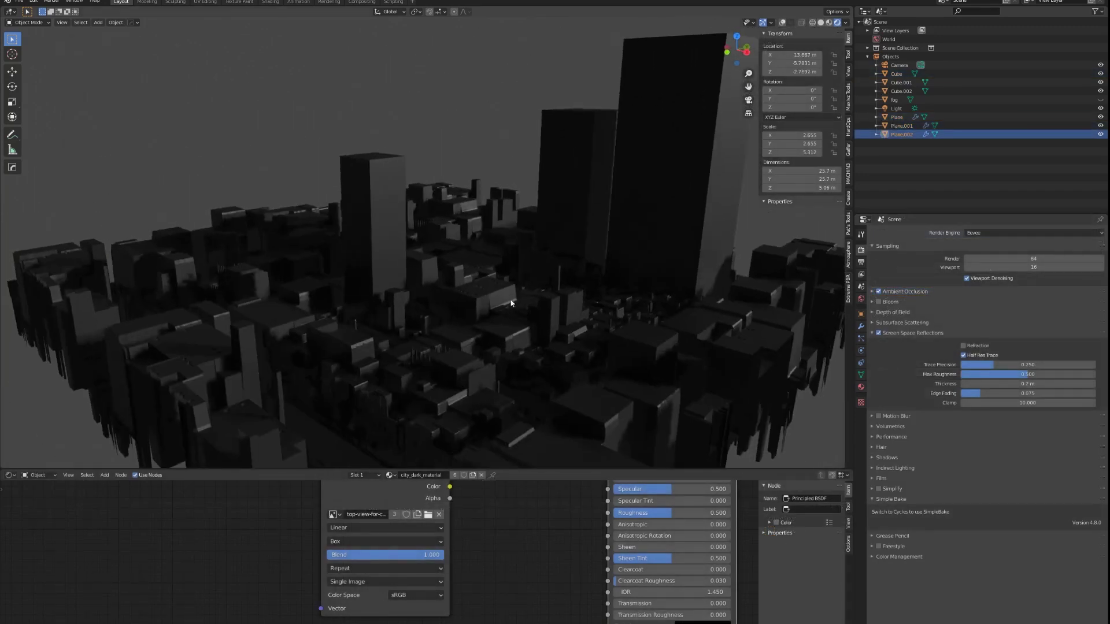
{"action": "left_click", "coordinate": [62, 22]}
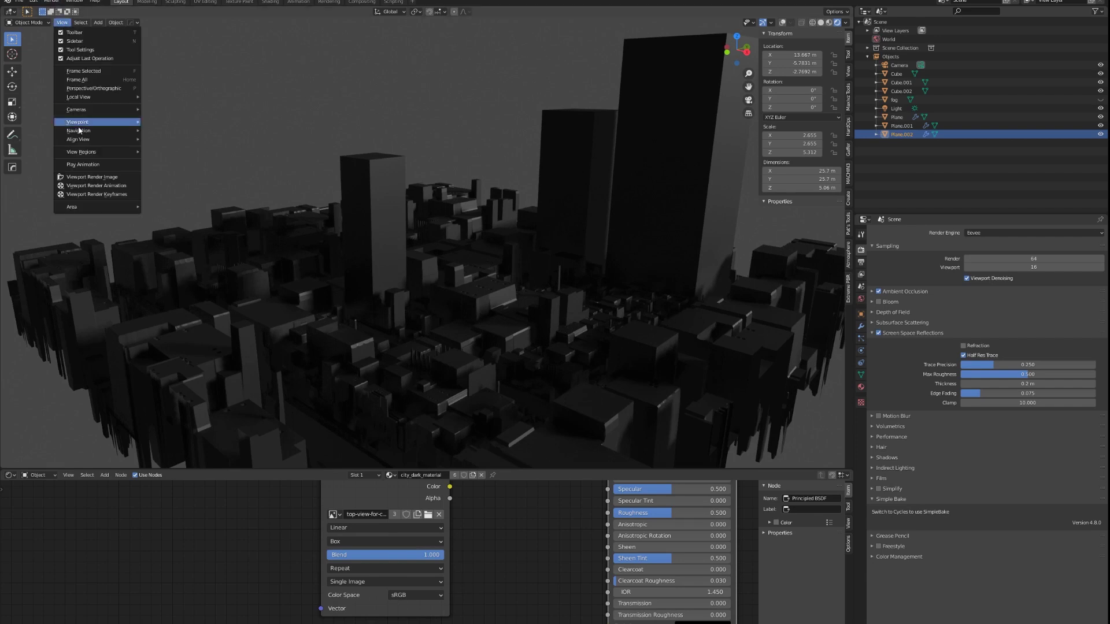
{"action": "mouse_move", "coordinate": [92, 110]}
{"action": "left_click", "coordinate": [173, 118]}
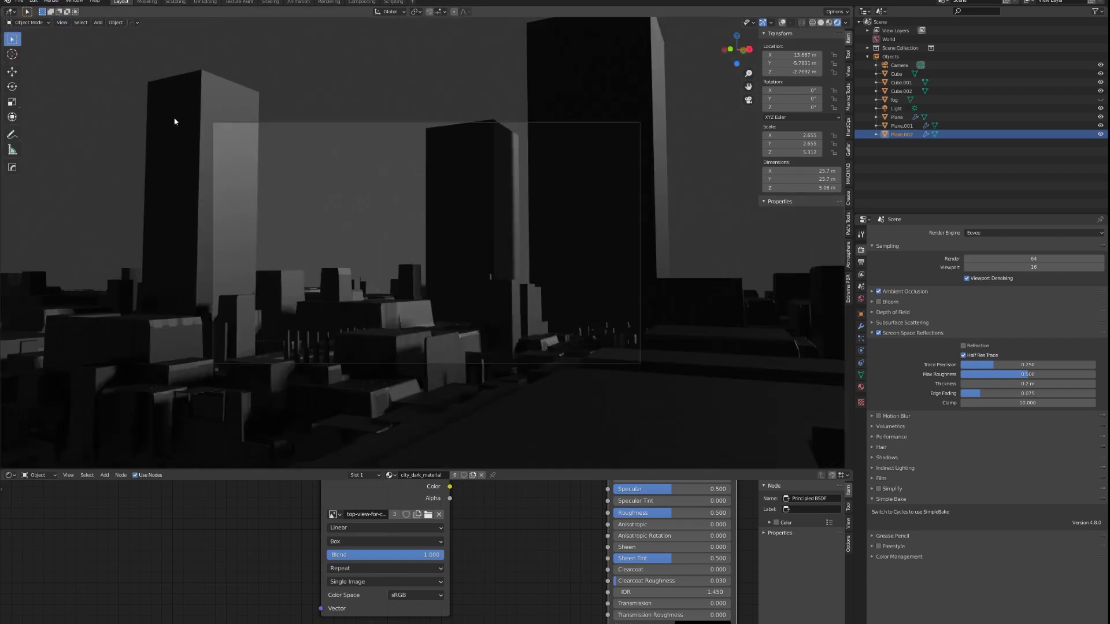
Reframe the camera with Walk Navigation at low height so the towers rise above the surrounding blocks
{"action": "left_click", "coordinate": [62, 23]}
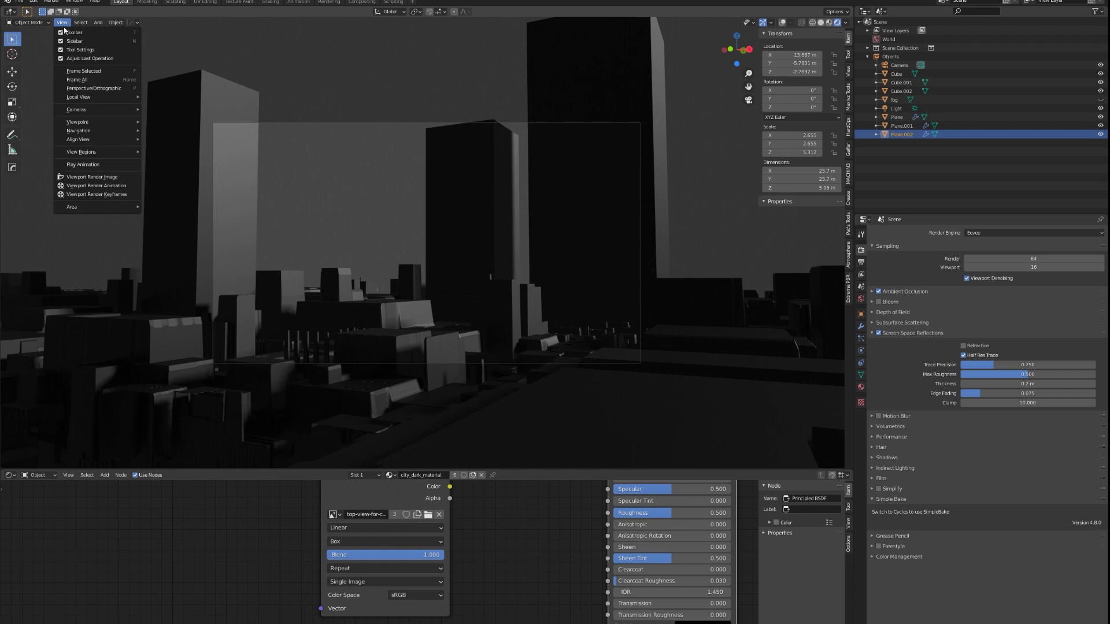
{"action": "mouse_move", "coordinate": [93, 135]}
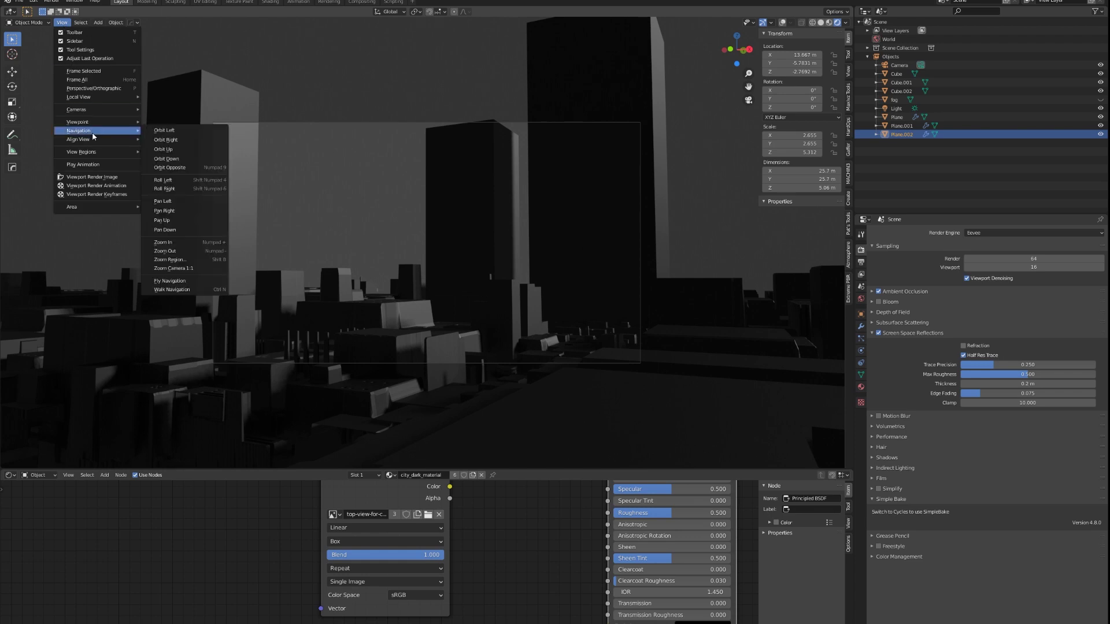
{"action": "left_click", "coordinate": [206, 288]}
{"action": "key", "text": "w"}
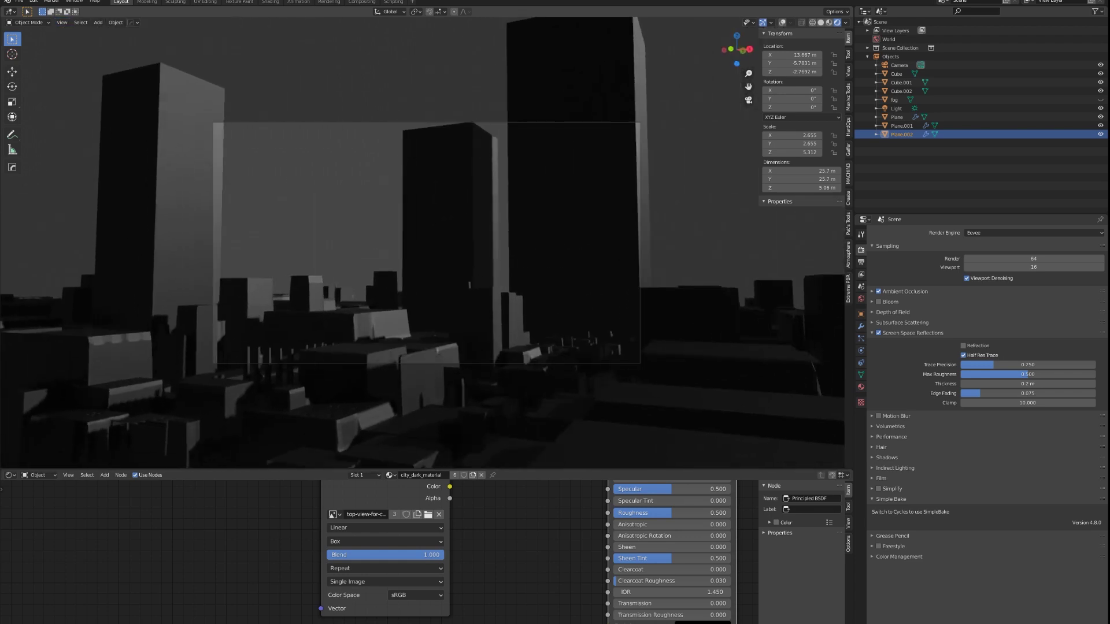
{"action": "key", "text": "w"}
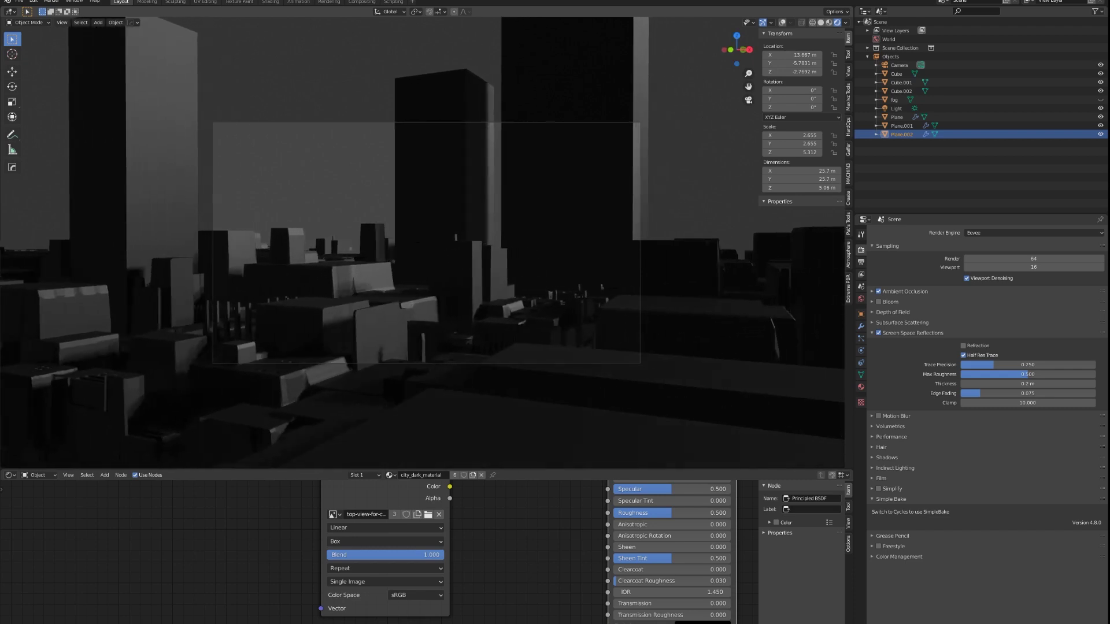
{"action": "key", "text": "s"}
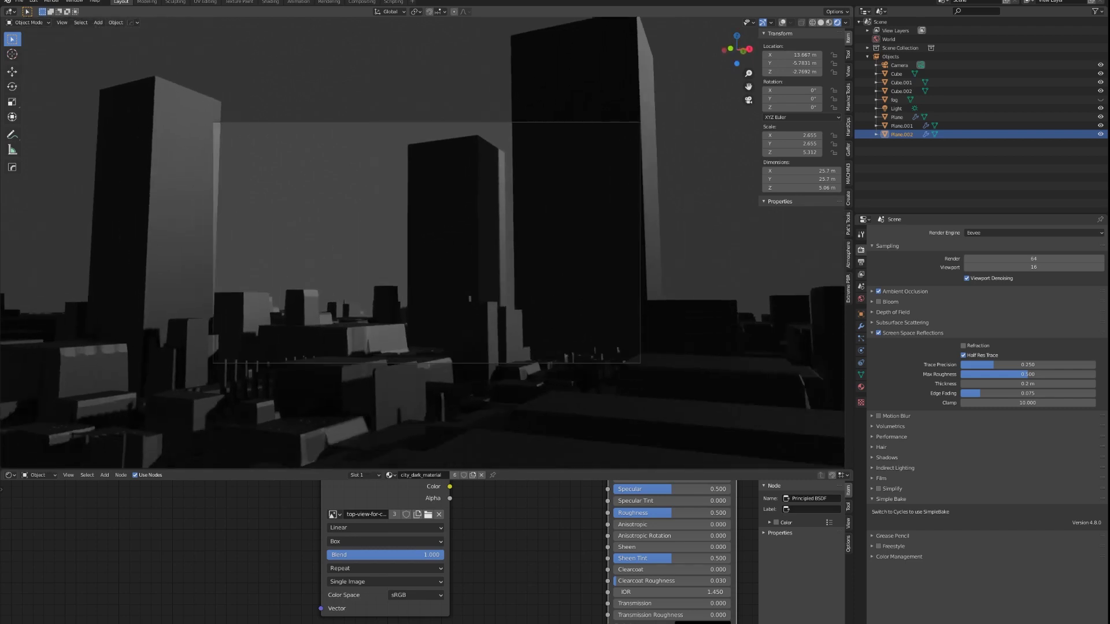
{"action": "key", "text": "w"}
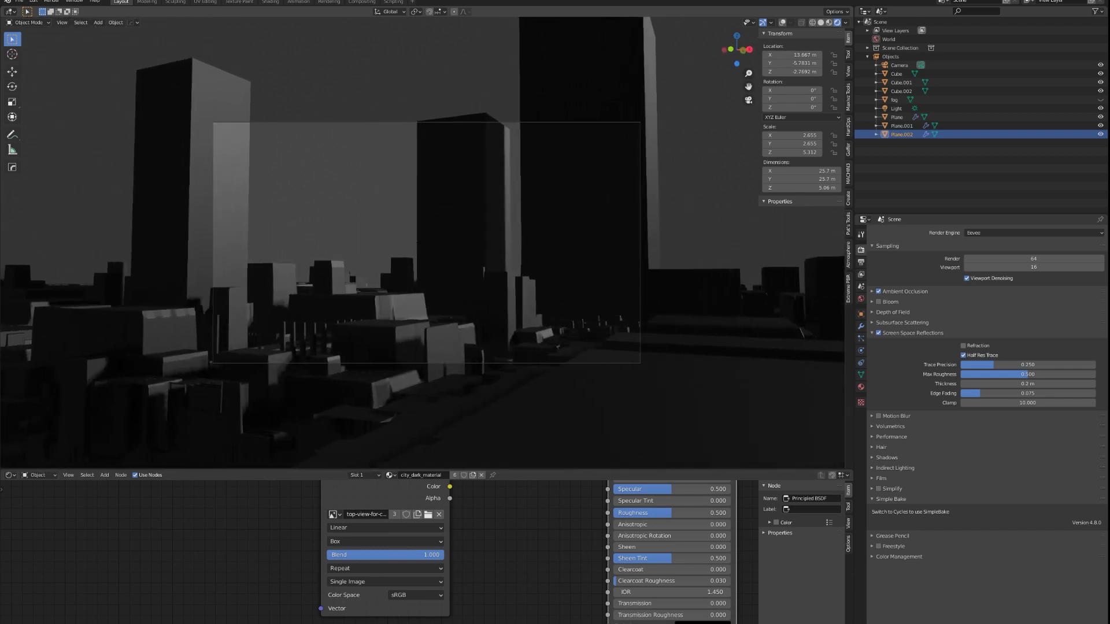
{"action": "key", "text": "w"}
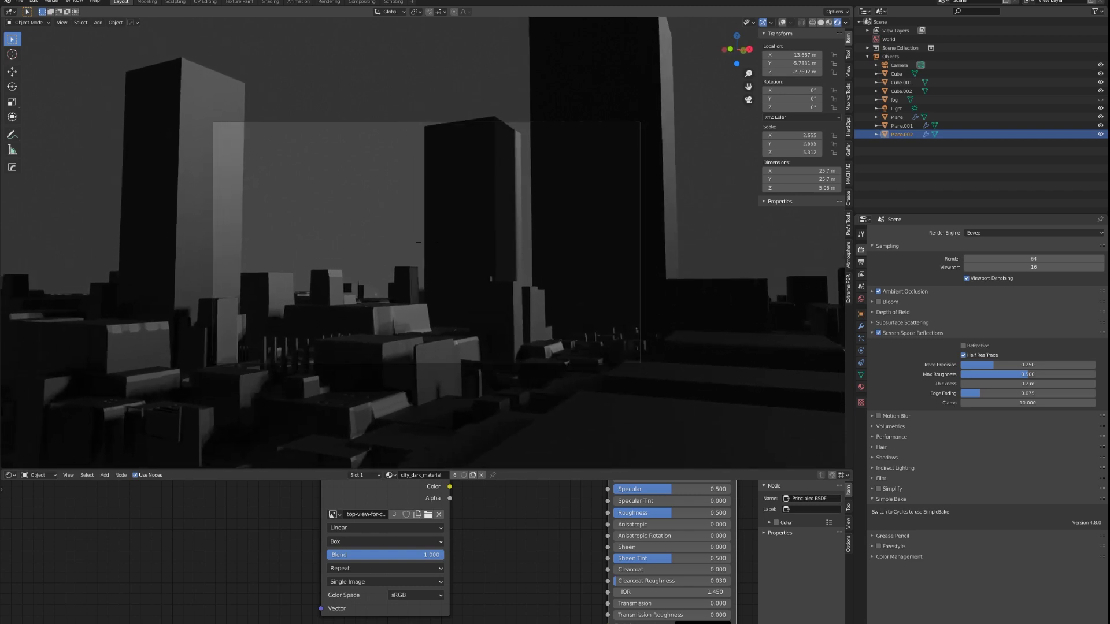
{"action": "key", "text": "s"}
{"action": "left_click", "coordinate": [427, 242]}
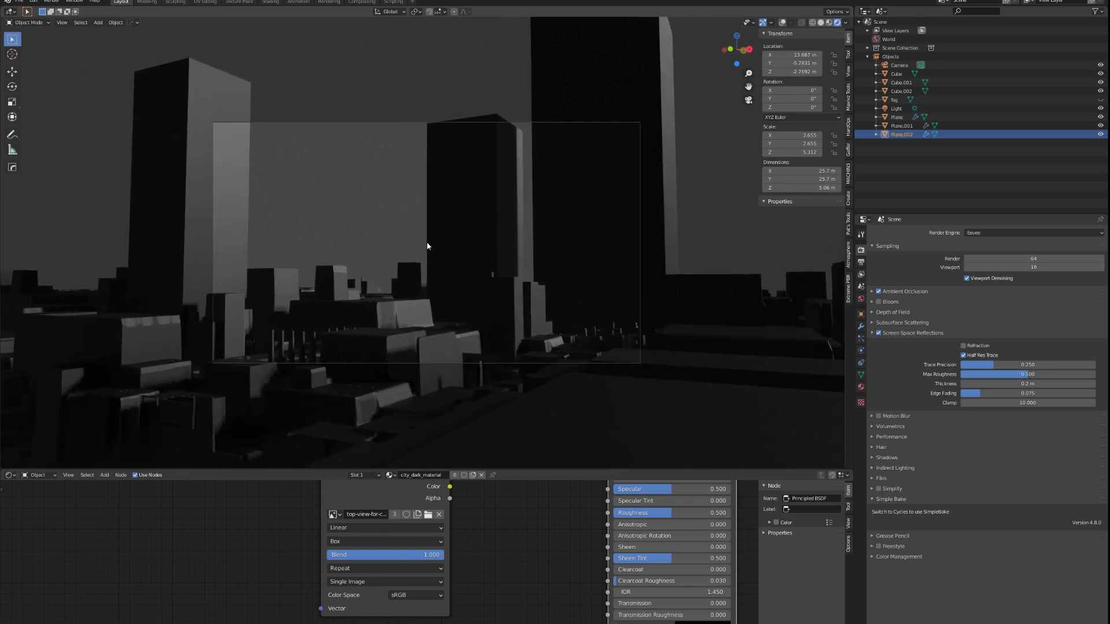
Switch the viewport to material preview shading and the render engine to Cycles
{"action": "left_click", "coordinate": [828, 23]}
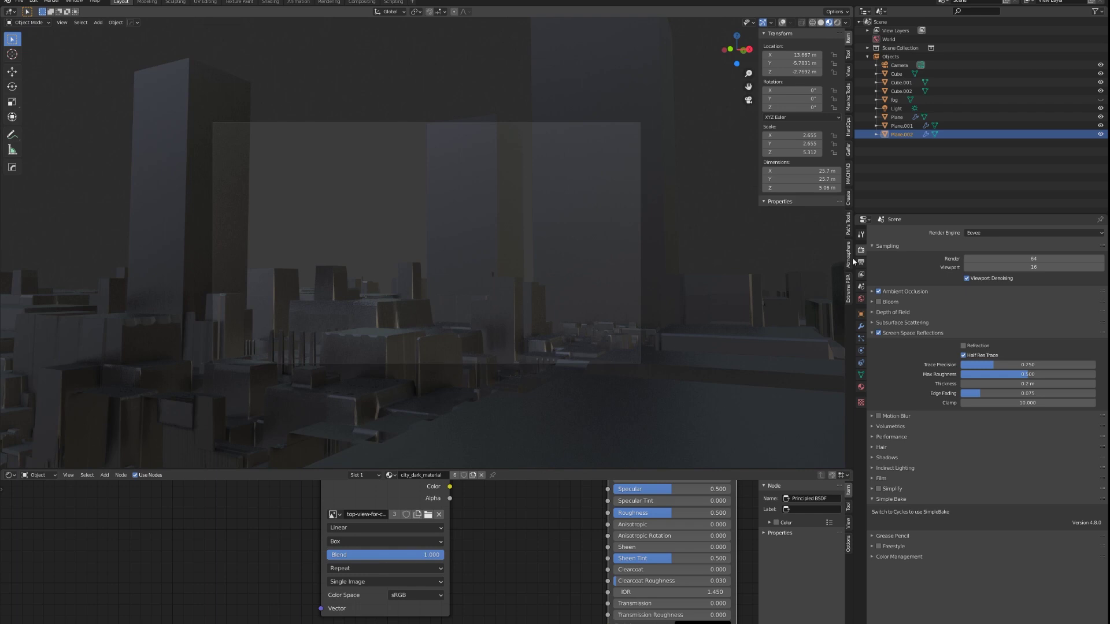
{"action": "left_click", "coordinate": [993, 232]}
{"action": "left_click", "coordinate": [994, 265]}
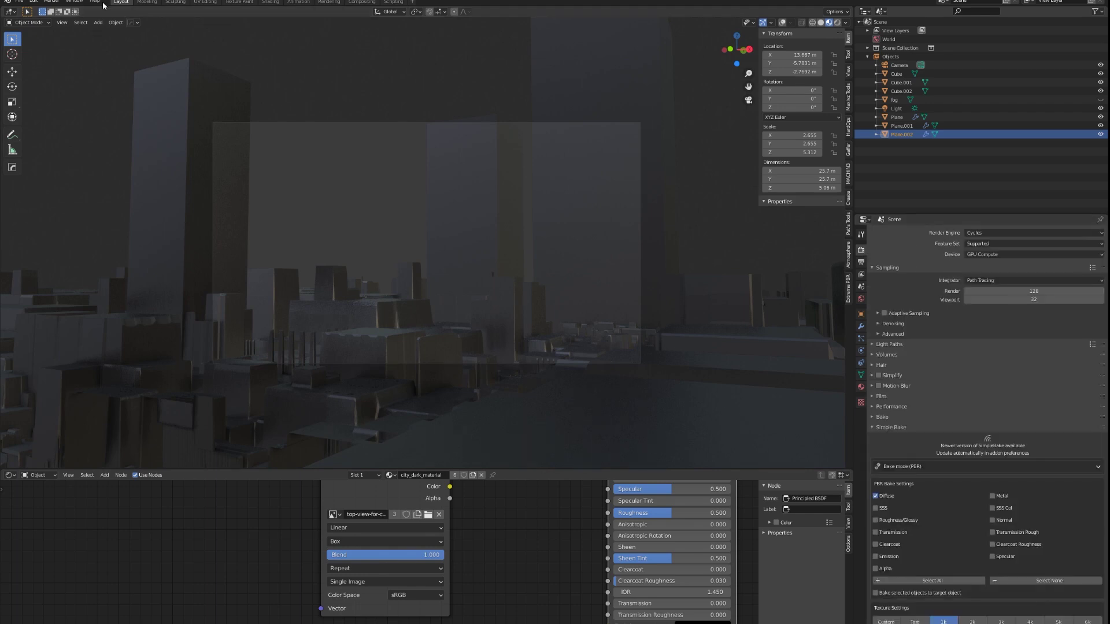
Render the still image and save it as render_city.png in the city_displacement folder with lower PNG compression
{"action": "left_click", "coordinate": [51, 1]}
{"action": "left_click", "coordinate": [58, 10]}
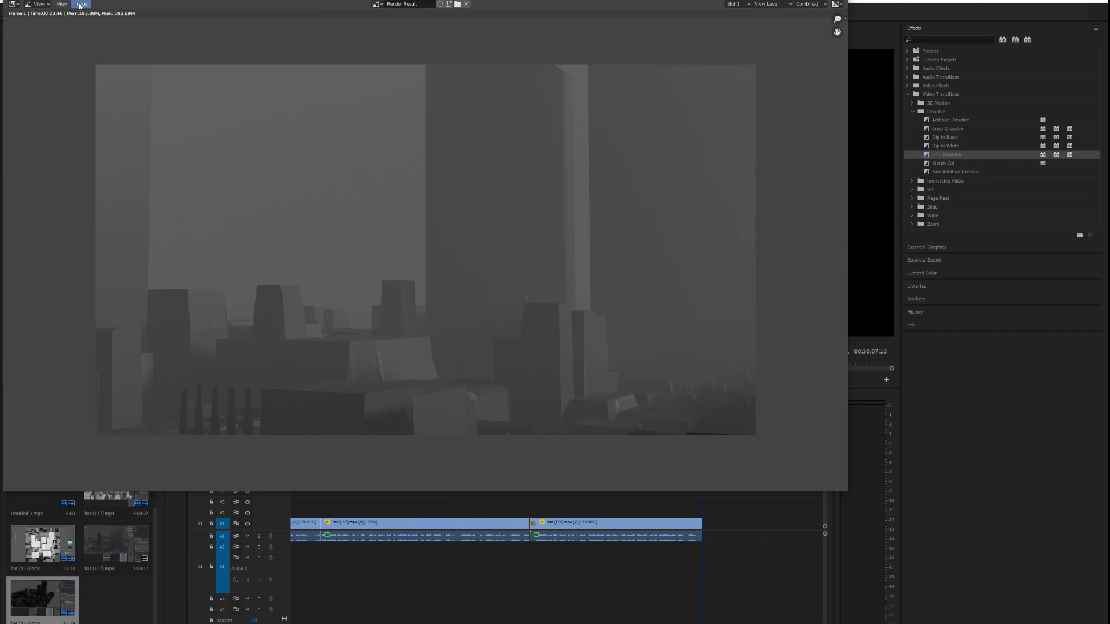
{"action": "left_click", "coordinate": [80, 5]}
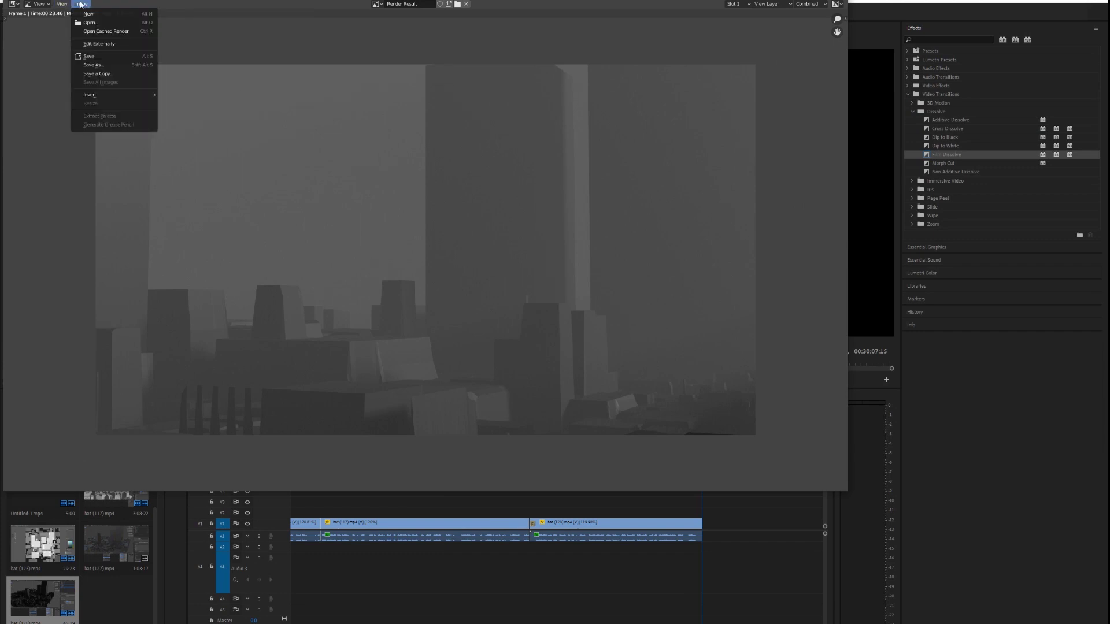
{"action": "left_click", "coordinate": [96, 69]}
{"action": "left_click", "coordinate": [440, 72]}
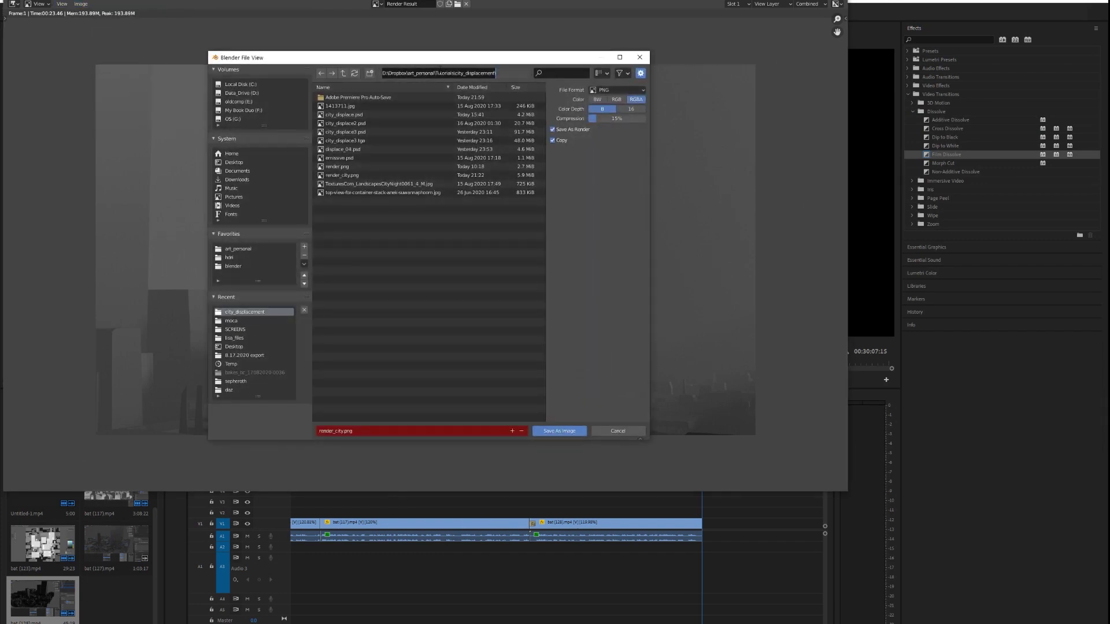
{"action": "key", "text": "Return"}
{"action": "left_click_drag", "start_coordinate": [616, 119], "coordinate": [589, 119]}
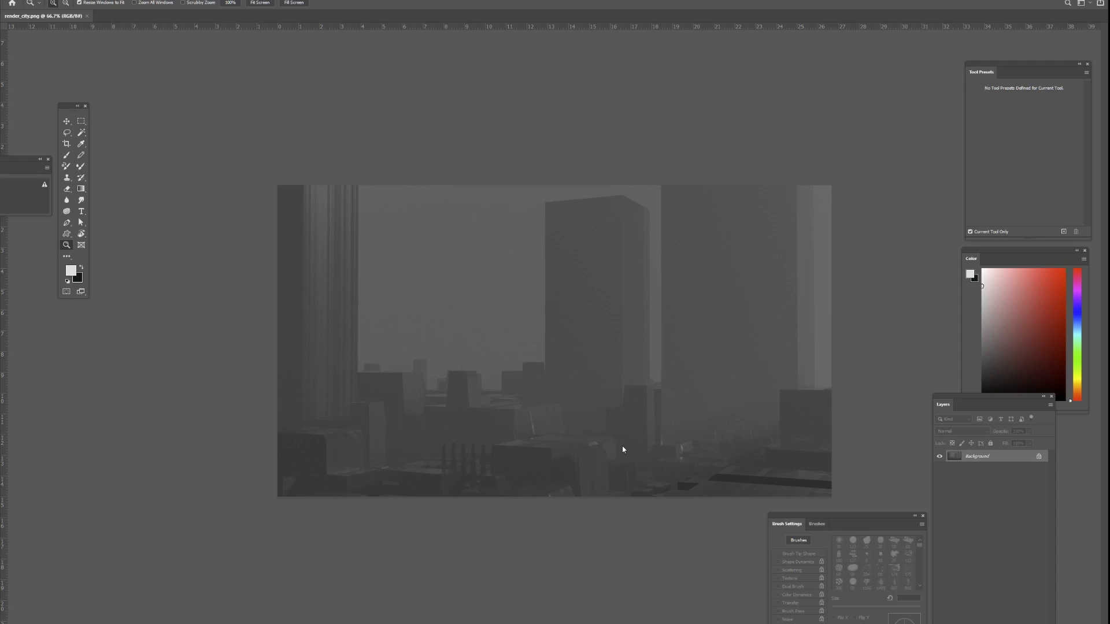
Add a new layer and outline a foreground ledge across the lower right of the image with a straight-edged lasso selection
{"action": "key", "text": "ctrl+shift+alt+n"}
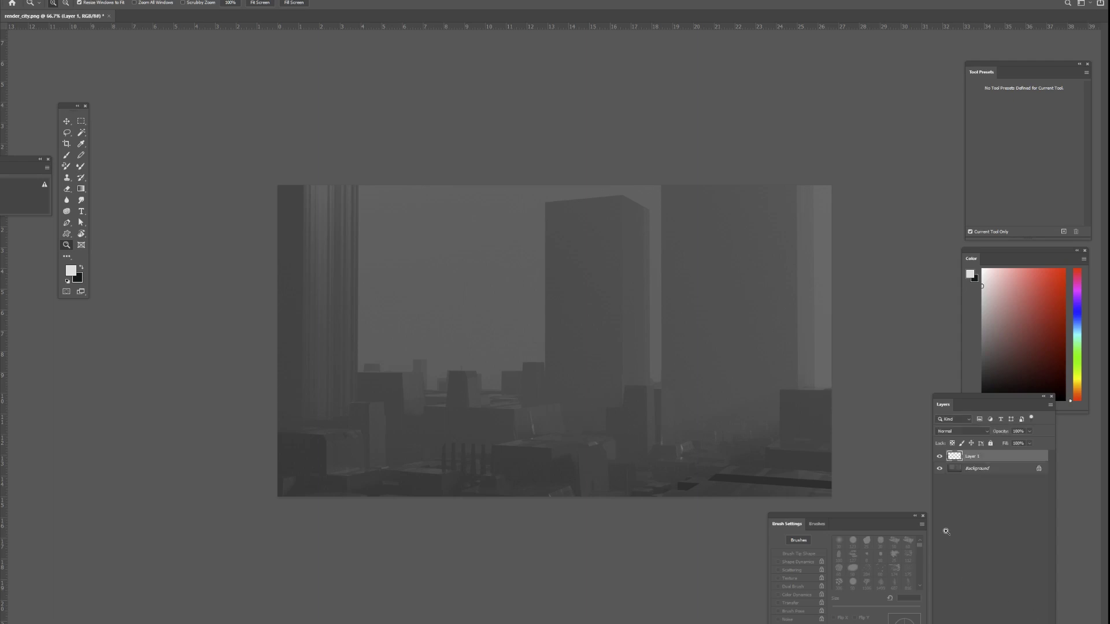
{"action": "key", "text": "l"}
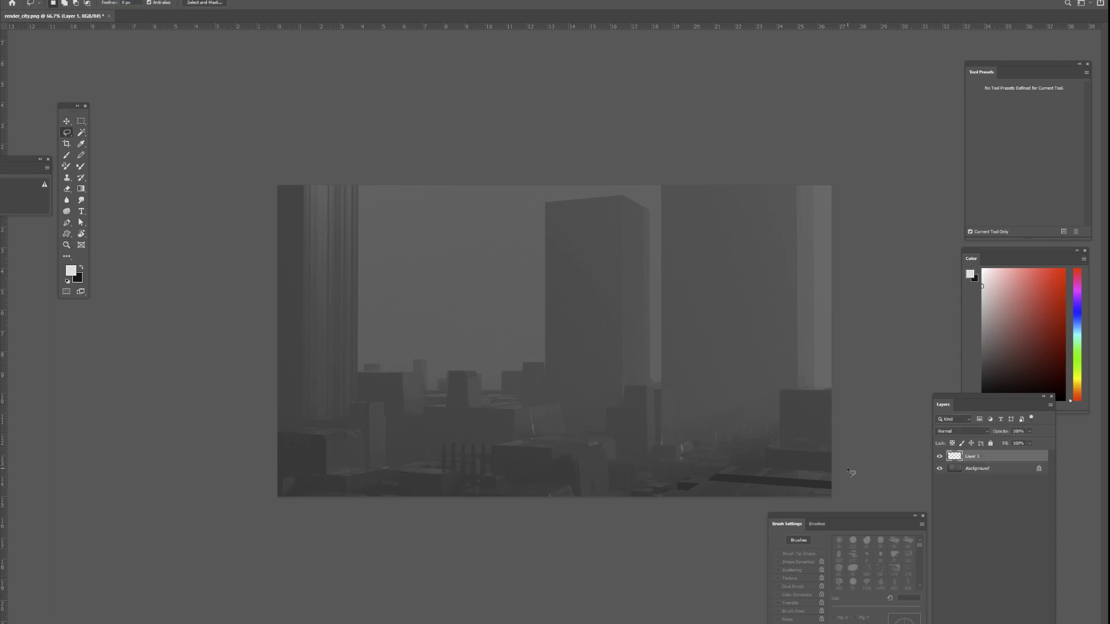
{"action": "left_click", "coordinate": [851, 426]}
{"action": "left_click", "coordinate": [631, 426]}
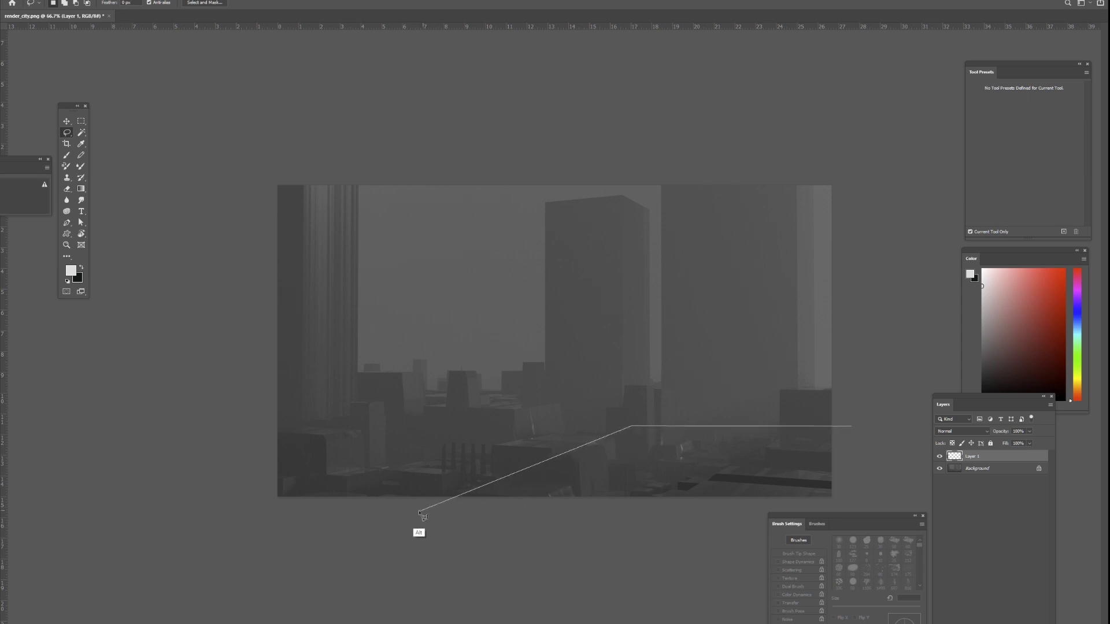
{"action": "left_click", "coordinate": [330, 500]}
{"action": "left_click", "coordinate": [335, 510]}
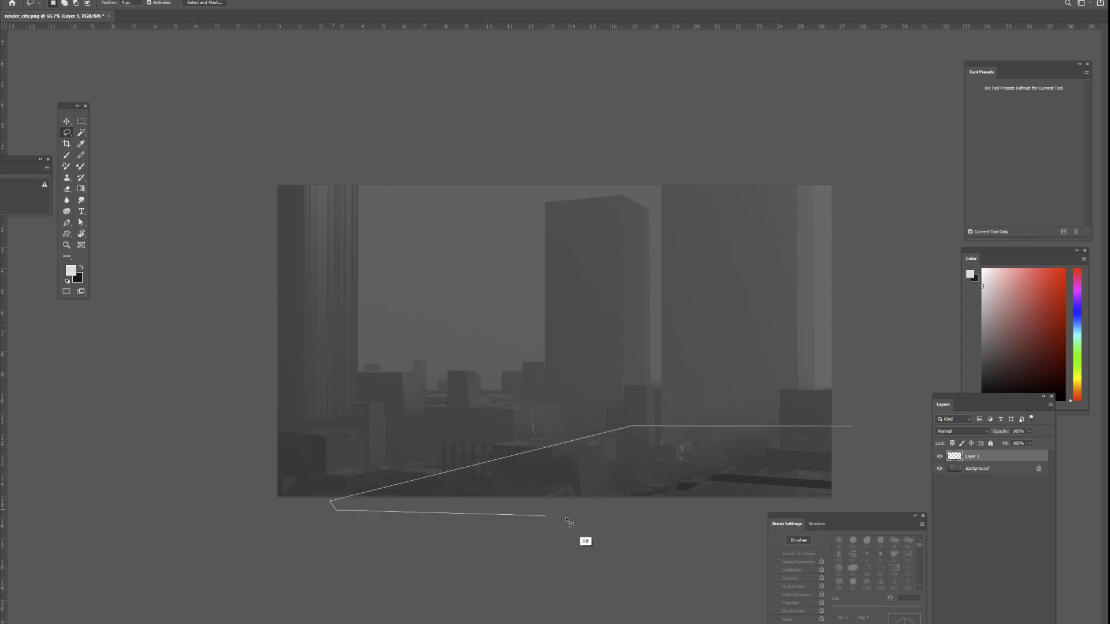
{"action": "double_click", "coordinate": [877, 511]}
On another new layer, paint the selected ledge near-black with a large soft brush and clear the selection
{"action": "key", "text": "ctrl+shift+alt+n"}
{"action": "key", "text": "b"}
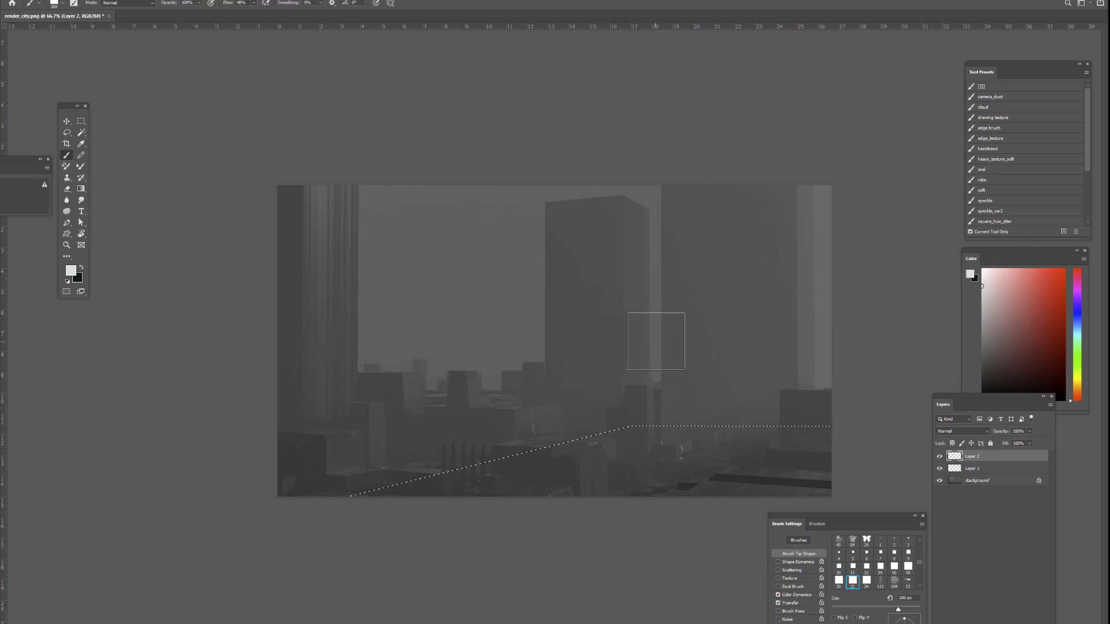
{"action": "left_click", "coordinate": [982, 190]}
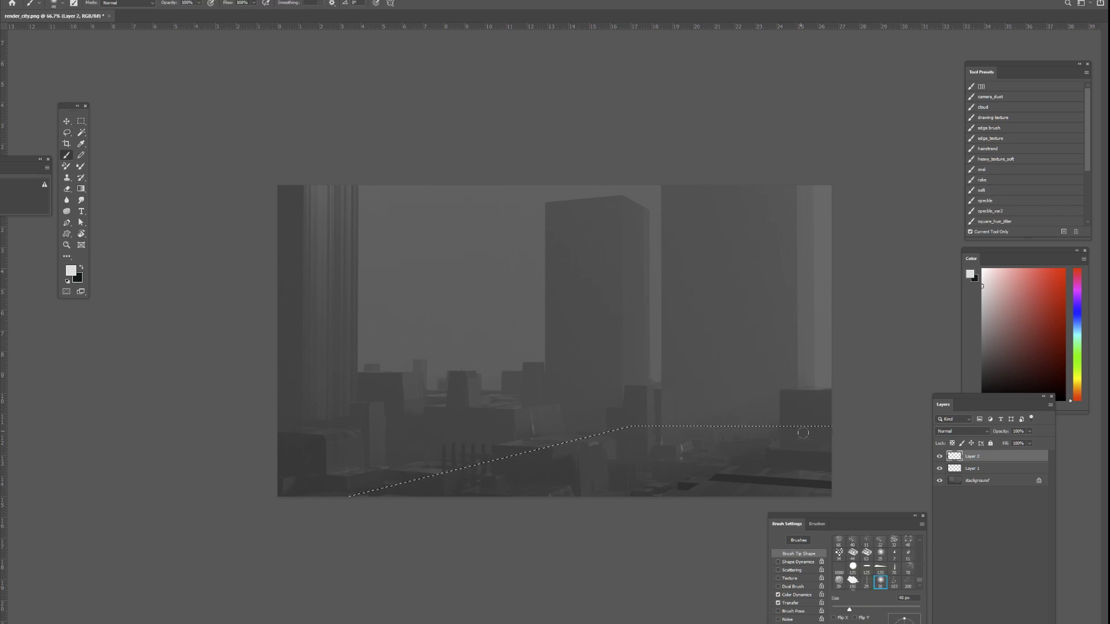
{"action": "right_click_drag", "start_coordinate": [802, 432], "coordinate": [911, 433], "text": "alt"}
{"action": "left_click_drag", "start_coordinate": [808, 463], "coordinate": [766, 433]}
{"action": "key", "text": "ctrl+z"}
{"action": "left_click_drag", "start_coordinate": [1040, 350], "coordinate": [981, 387]}
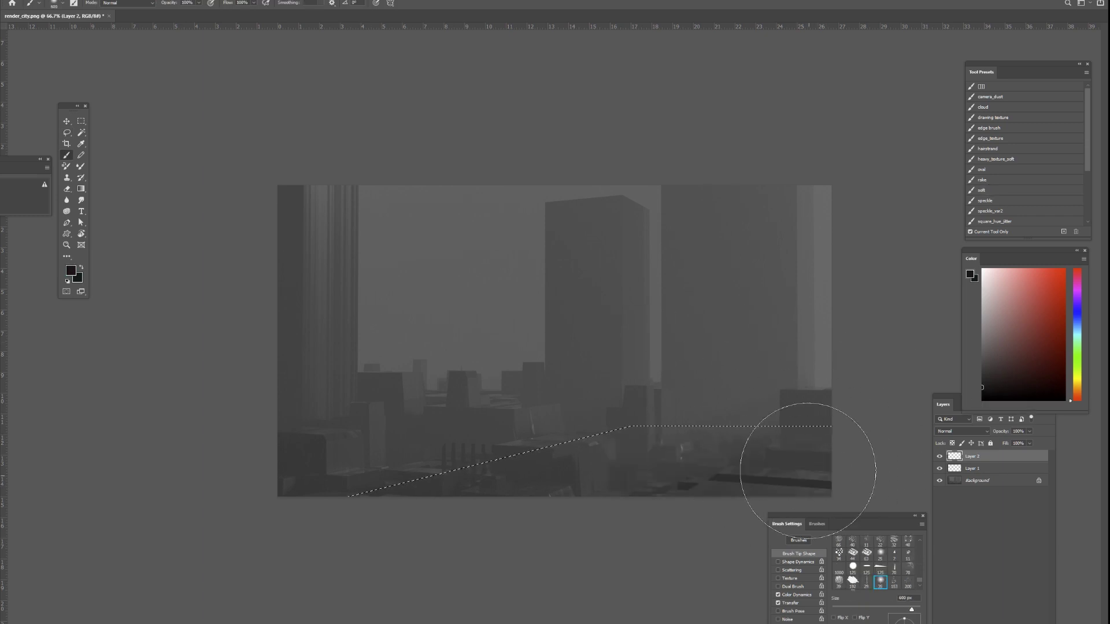
{"action": "mouse_move", "coordinate": [808, 471]}
{"action": "left_mouse_down"}
{"action": "mouse_move", "coordinate": [602, 495]}
{"action": "mouse_move", "coordinate": [483, 426]}
{"action": "left_mouse_up"}
{"action": "key", "text": "l"}
{"action": "key", "text": "ctrl+d"}
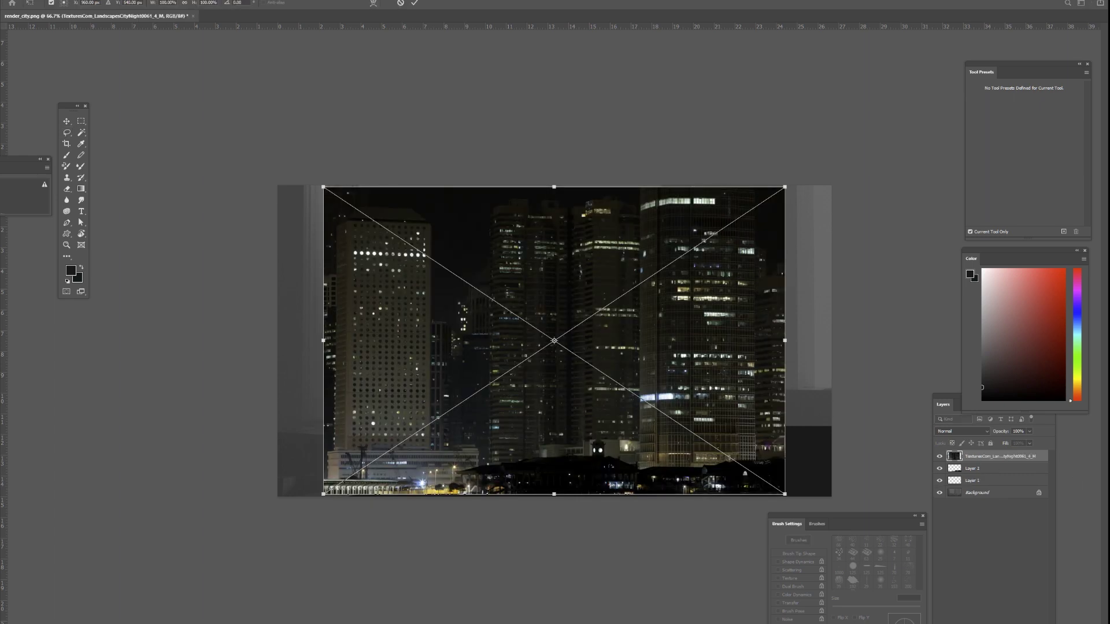
Place the night skyscraper photo directly above the background layer and set its blend mode to Screen
{"action": "key", "text": "Return"}
{"action": "key", "text": "l"}
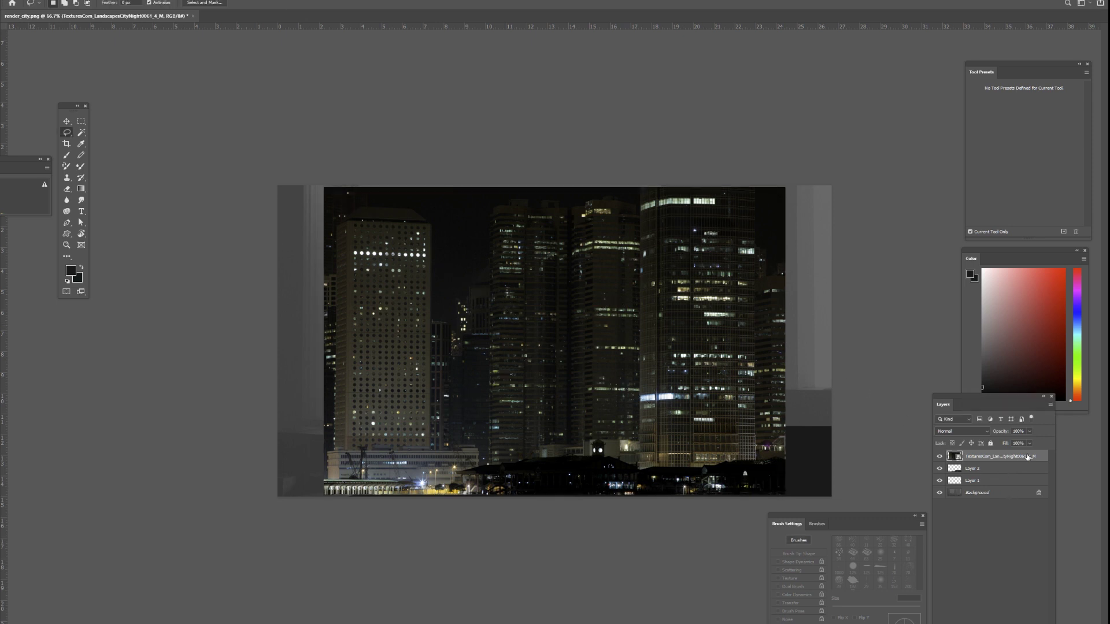
{"action": "left_click_drag", "start_coordinate": [1025, 458], "coordinate": [1020, 483]}
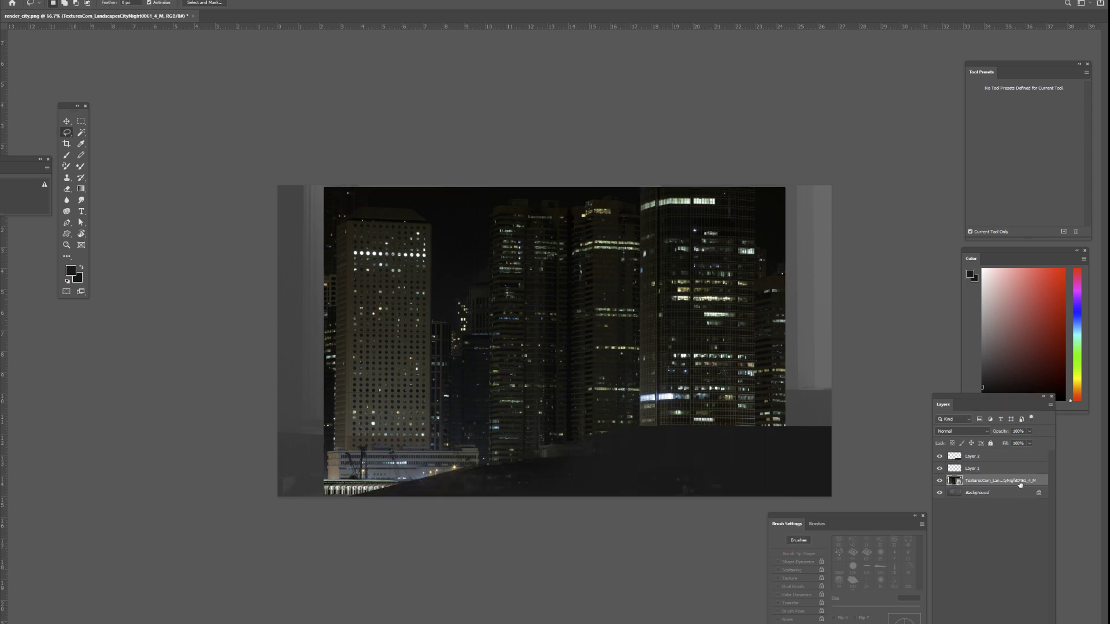
{"action": "left_click", "coordinate": [970, 432]}
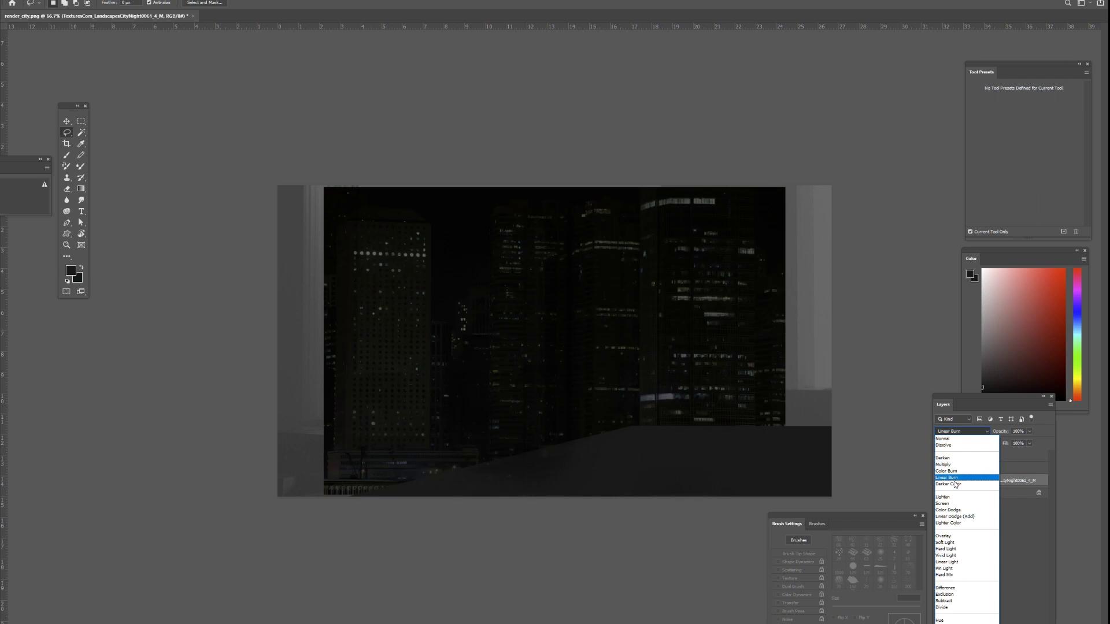
{"action": "left_click", "coordinate": [962, 441]}
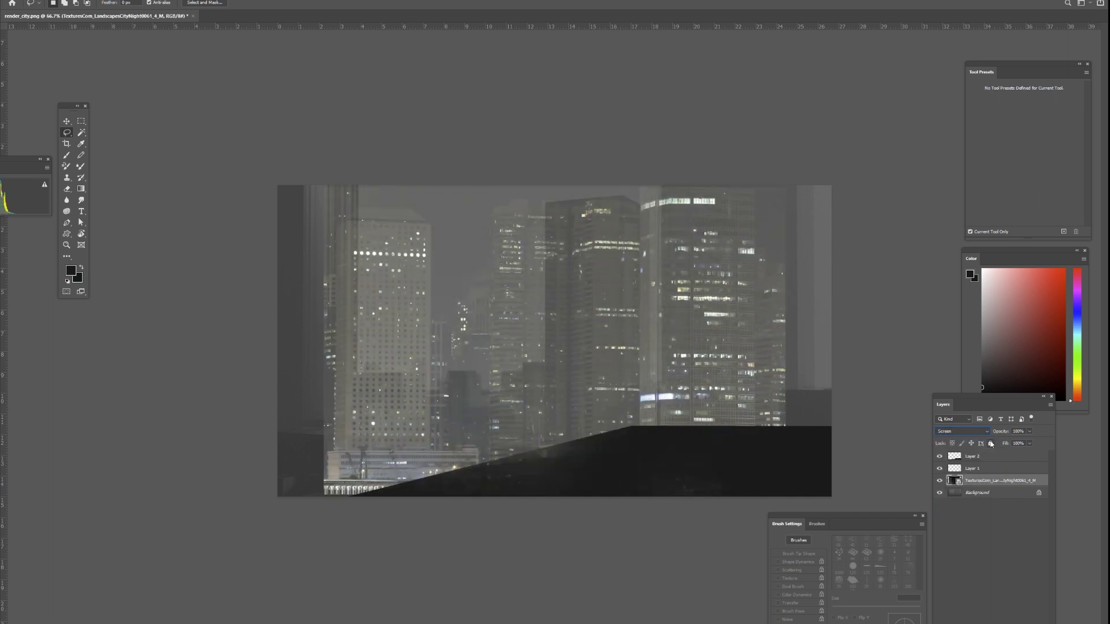
Raise the photo's black input level to 34 with Levels and rasterize its layer
{"action": "key", "text": "ctrl+l"}
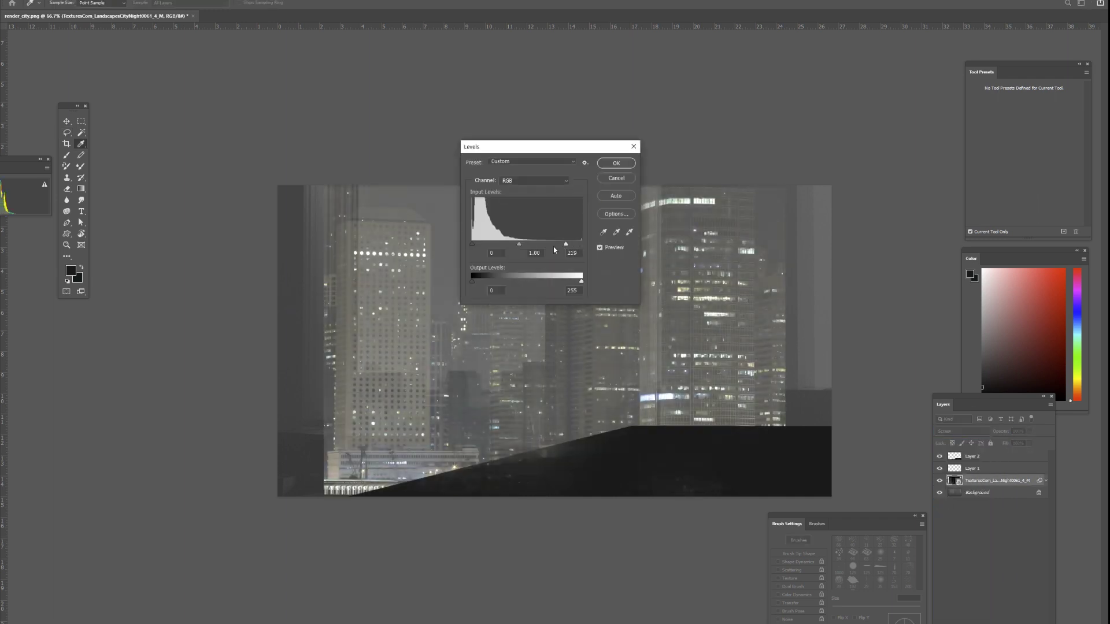
{"action": "mouse_move", "coordinate": [474, 246]}
{"action": "left_mouse_down"}
{"action": "mouse_move", "coordinate": [508, 252]}
{"action": "mouse_move", "coordinate": [489, 246]}
{"action": "left_mouse_up"}
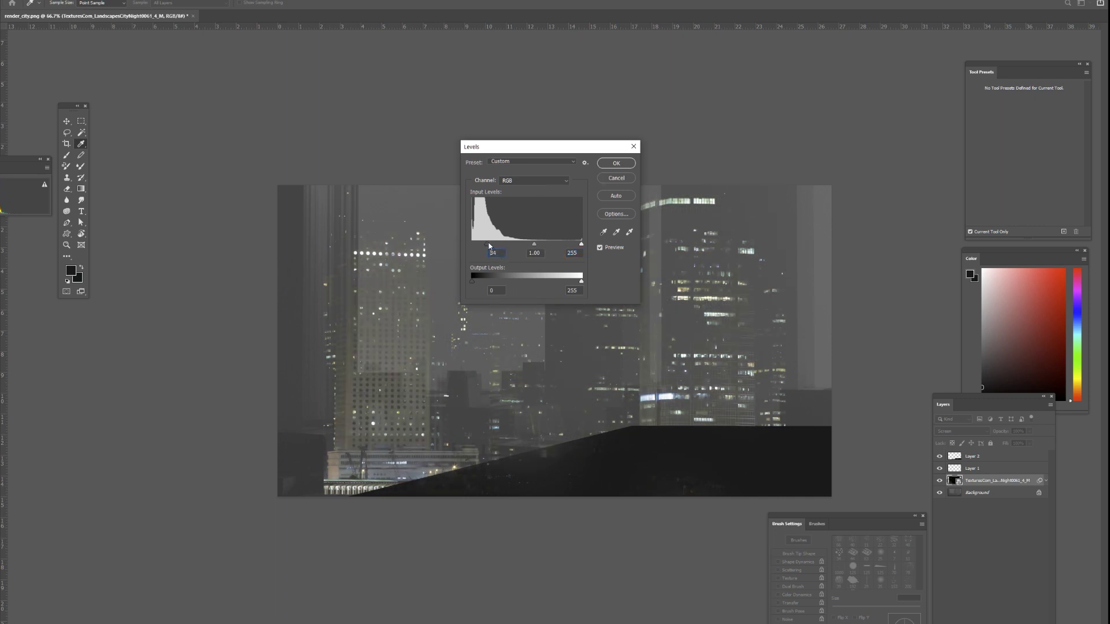
{"action": "left_click", "coordinate": [609, 168]}
{"action": "right_click", "coordinate": [974, 481]}
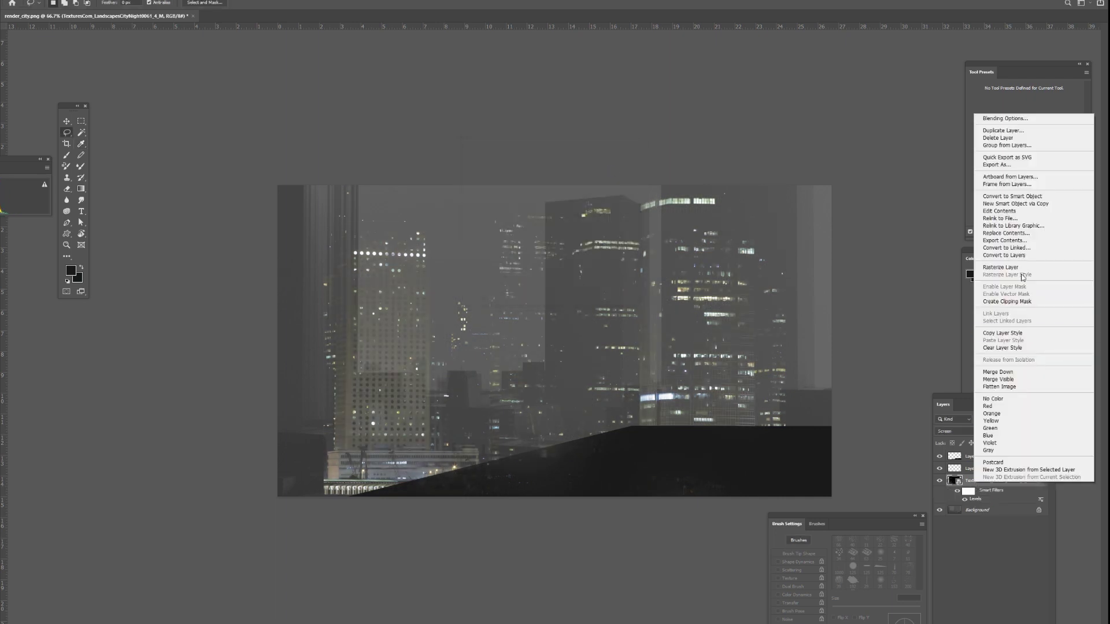
{"action": "left_click", "coordinate": [1000, 268]}
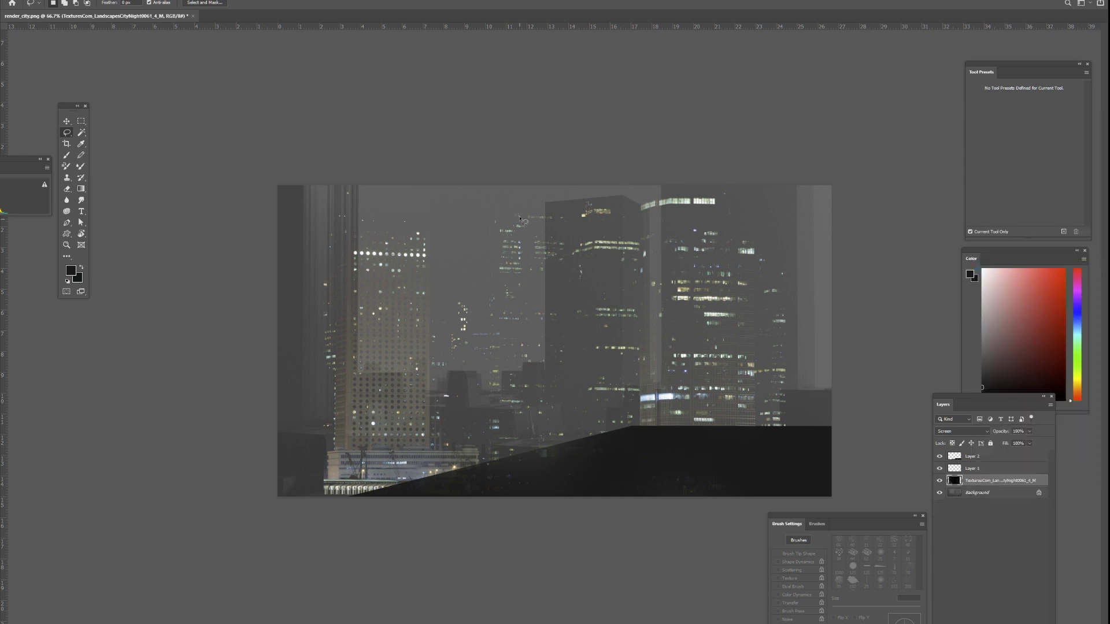
Move the photo slightly up and right so its lit windows line up with the rendered towers
{"action": "key", "text": "m"}
{"action": "key", "text": "v"}
{"action": "left_click_drag", "start_coordinate": [630, 294], "coordinate": [654, 277]}
{"action": "key", "text": "m"}
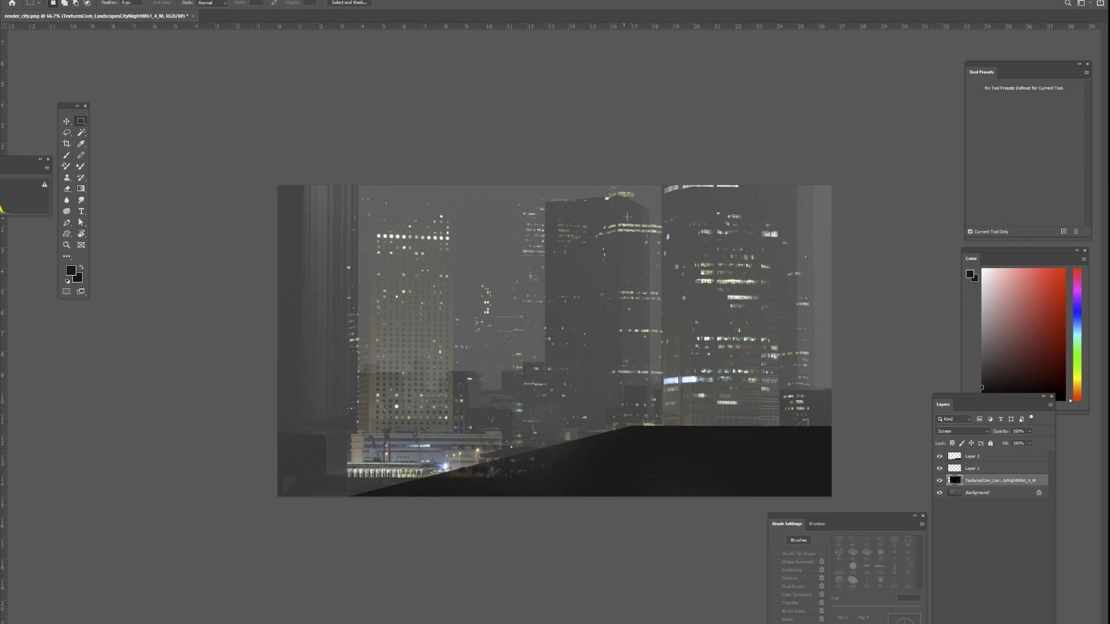
Delete rectangular areas of the photo that fall in the open sky and in the gaps between the rendered towers
{"action": "left_click_drag", "start_coordinate": [636, 184], "coordinate": [661, 401]}
{"action": "left_click_drag", "start_coordinate": [482, 184], "coordinate": [544, 360]}
{"action": "key", "text": "Delete"}
{"action": "left_click_drag", "start_coordinate": [452, 224], "coordinate": [503, 397]}
{"action": "key", "text": "Delete"}
{"action": "left_click_drag", "start_coordinate": [359, 184], "coordinate": [455, 428]}
{"action": "key", "text": "Delete"}
{"action": "key", "text": "ctrl+d"}
Lasso and delete the photo's lit low buildings at the lower left, above the ledge
{"action": "key", "text": "l"}
{"action": "left_click_drag", "start_coordinate": [516, 406], "coordinate": [519, 437]}
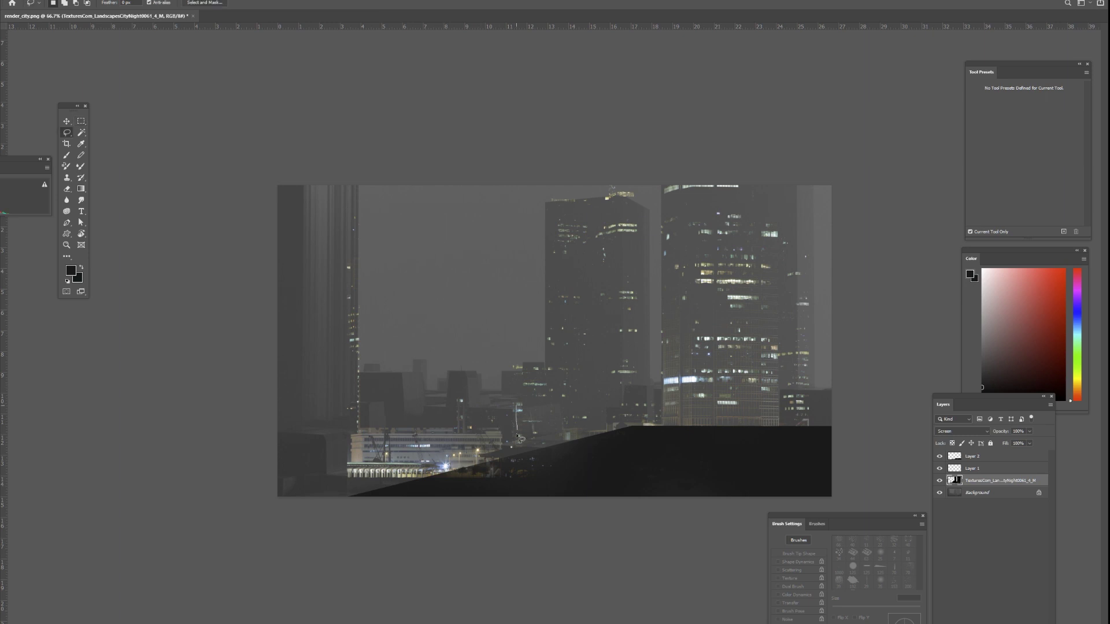
{"action": "left_click_drag", "start_coordinate": [359, 355], "coordinate": [415, 345]}
{"action": "key", "text": "Delete"}
Select the windows on the right tower's main face with straight-edged lasso lines and skew them slightly with Free Transform
{"action": "left_click", "coordinate": [683, 186], "text": "alt"}
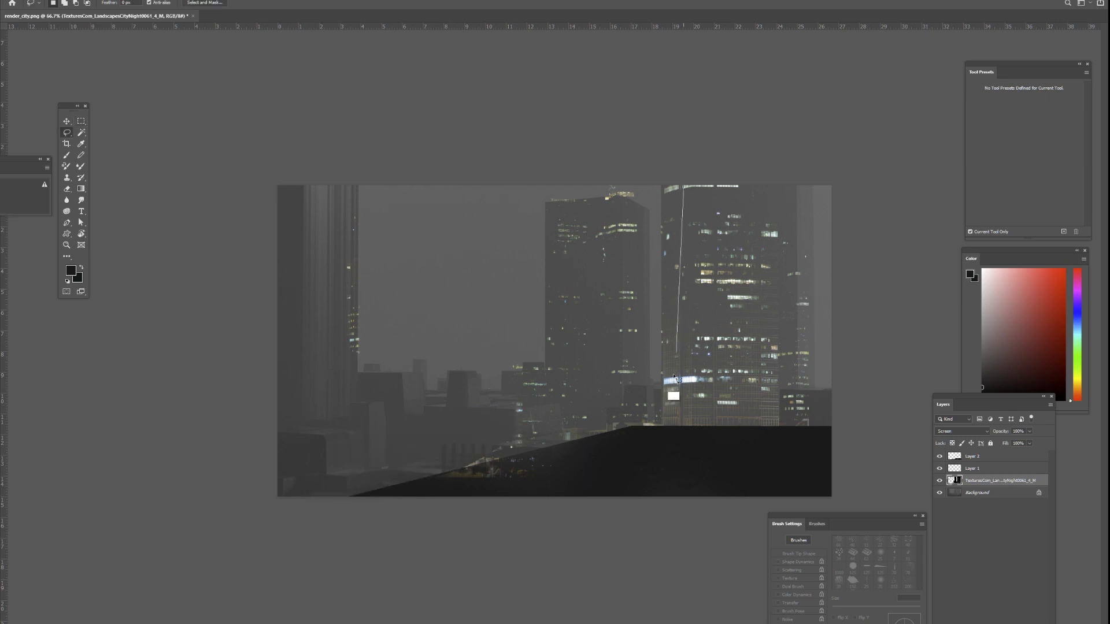
{"action": "left_click", "coordinate": [683, 426], "text": "alt"}
{"action": "left_click", "coordinate": [796, 441], "text": "alt"}
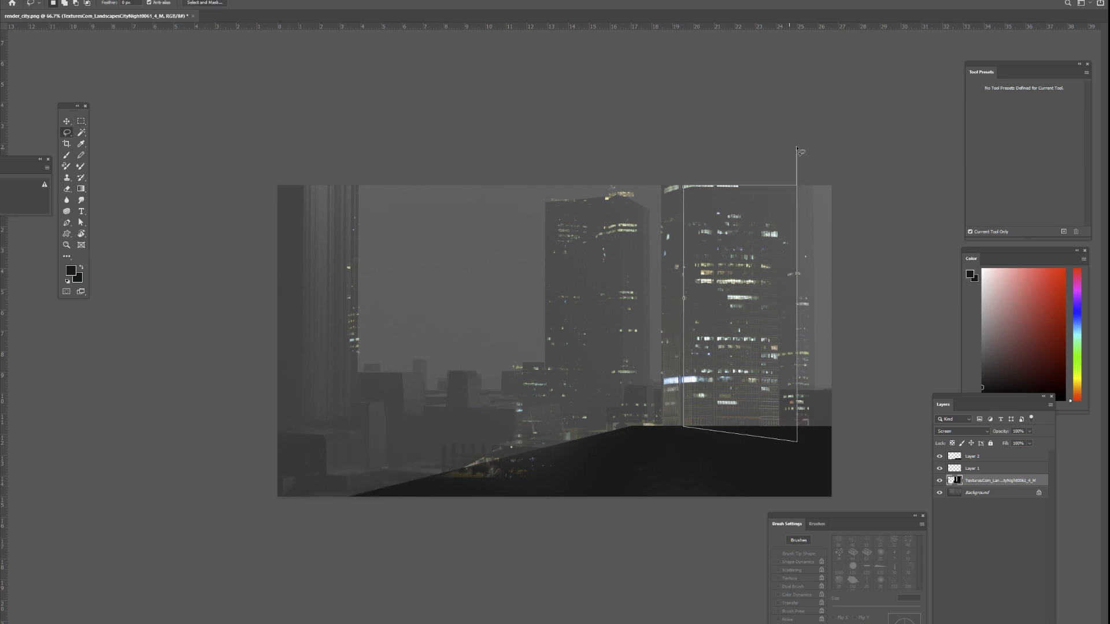
{"action": "left_click", "coordinate": [797, 153], "text": "alt"}
{"action": "key", "text": "ctrl+y"}
{"action": "key", "text": "ctrl+t"}
{"action": "key", "text": "ctrl+y"}
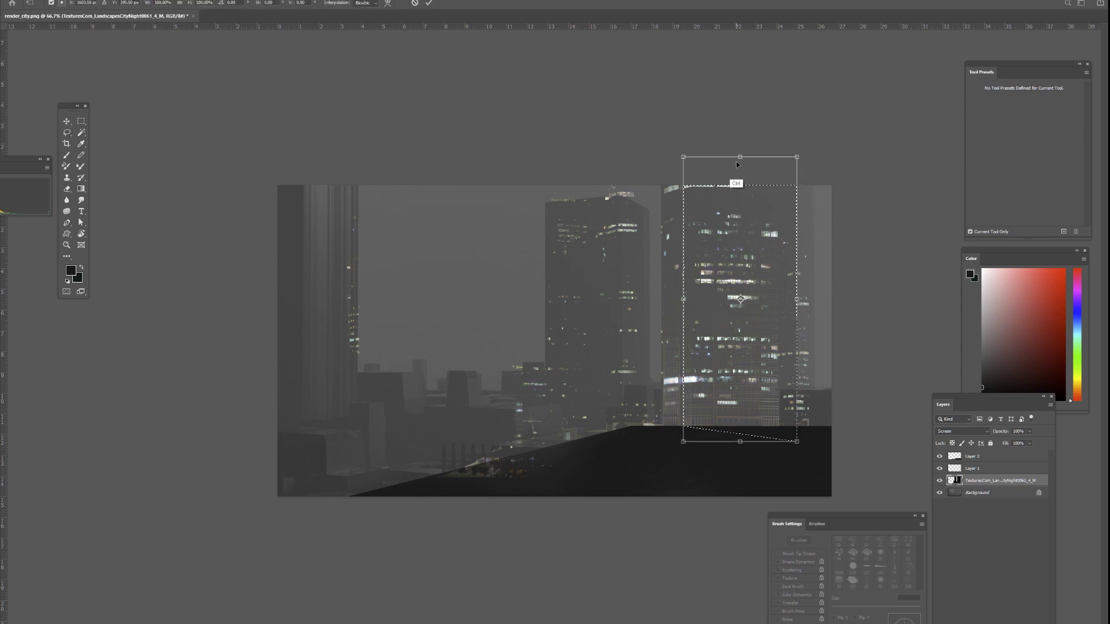
{"action": "left_click_drag", "start_coordinate": [796, 312], "coordinate": [805, 318], "text": "shift"}
{"action": "key", "text": "Return"}
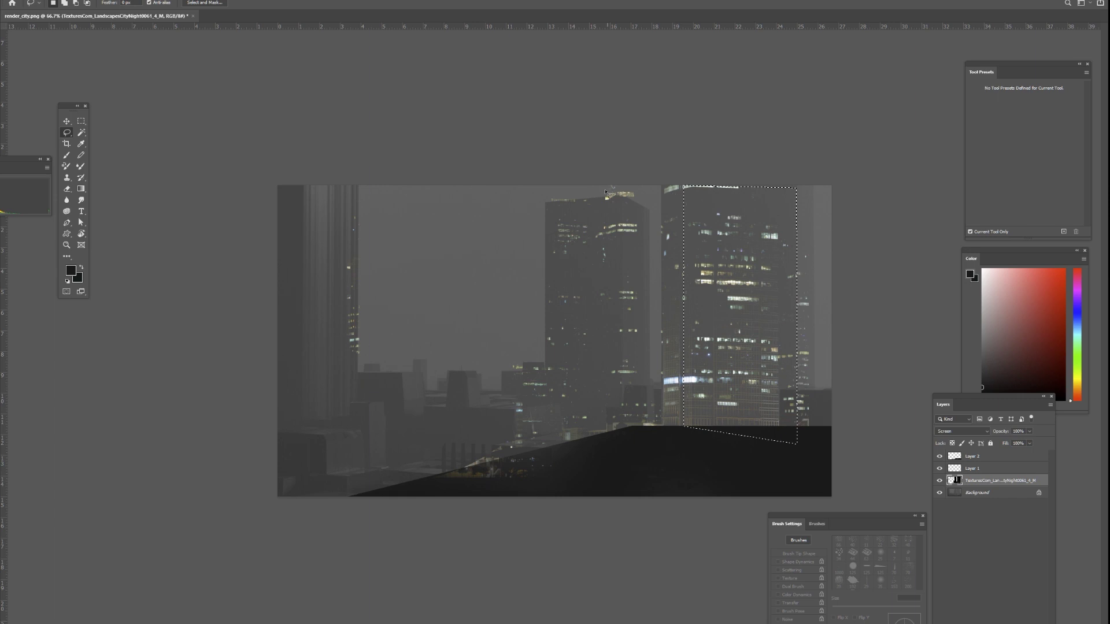
Widen and skew the windows on the middle tower's right side to match its perspective, and remove the lights above its roof
{"action": "left_click", "coordinate": [622, 186], "text": "alt"}
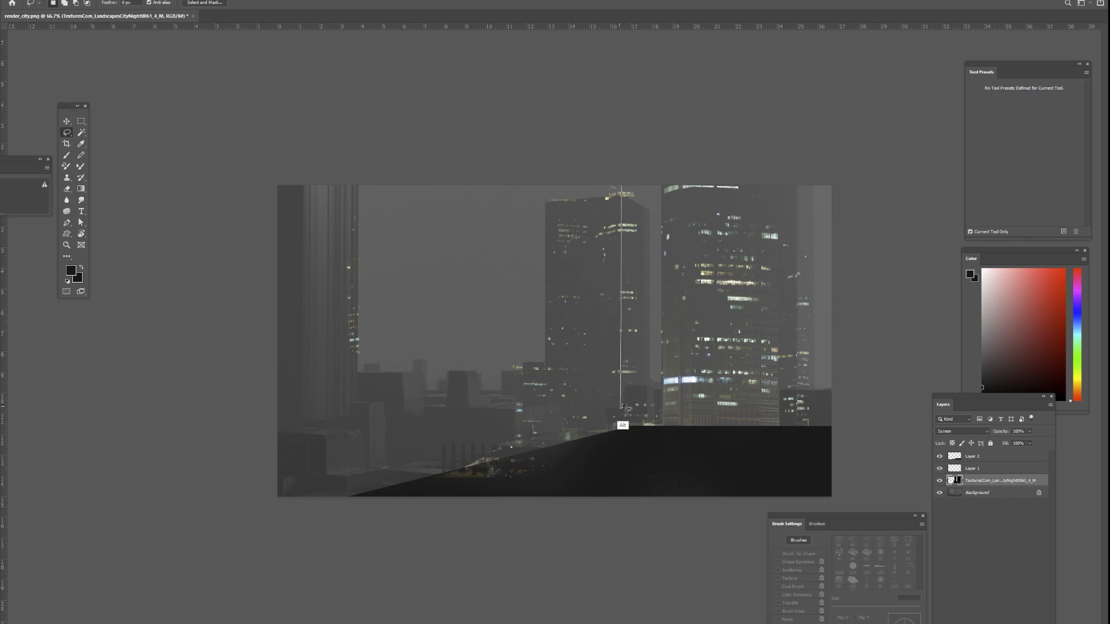
{"action": "mouse_move", "coordinate": [653, 409]}
{"action": "left_mouse_down"}
{"action": "mouse_move", "coordinate": [649, 211]}
{"action": "mouse_move", "coordinate": [621, 191]}
{"action": "left_mouse_up"}
{"action": "key", "text": "ctrl+t"}
{"action": "left_click_drag", "start_coordinate": [655, 315], "coordinate": [660, 342], "text": "ctrl"}
{"action": "left_click_drag", "start_coordinate": [658, 420], "coordinate": [657, 396], "text": "ctrl"}
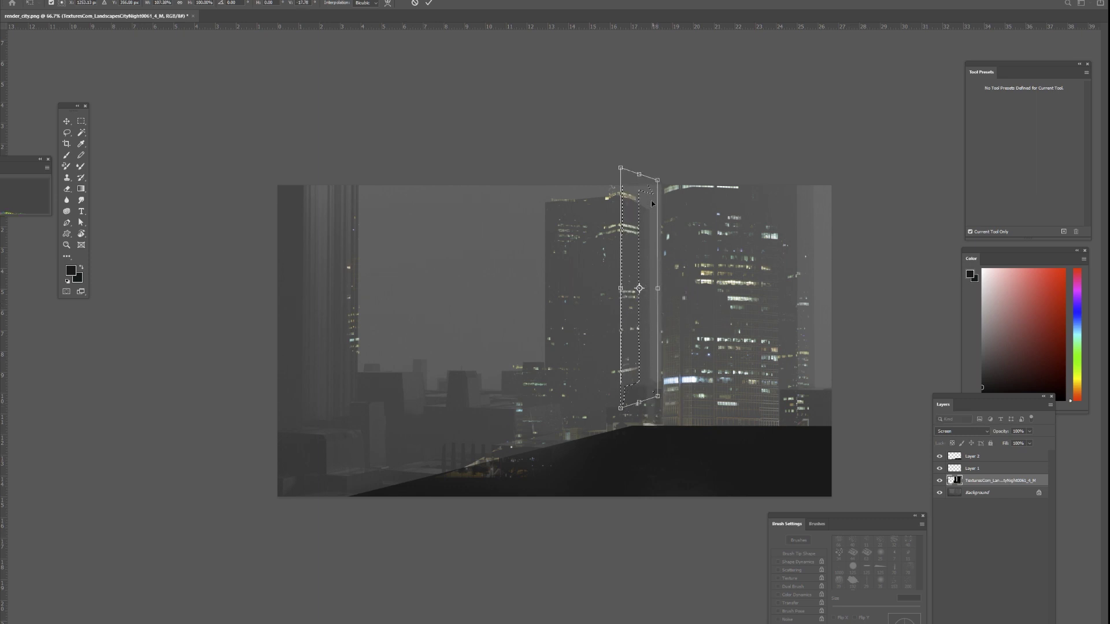
{"action": "left_click_drag", "start_coordinate": [657, 311], "coordinate": [659, 318], "text": "ctrl"}
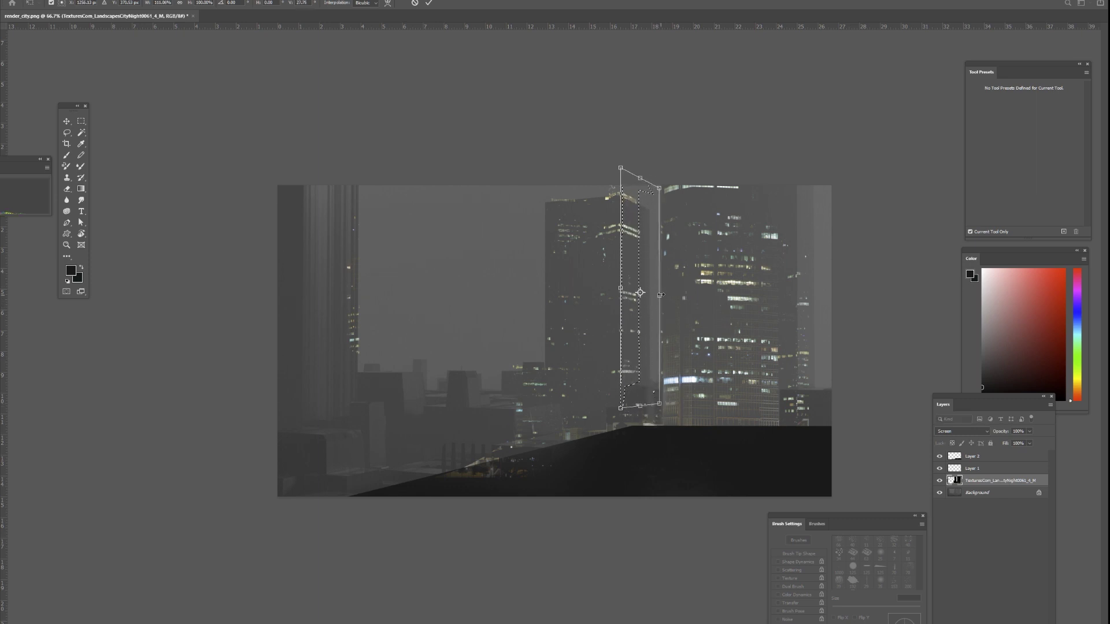
{"action": "key", "text": "Return"}
{"action": "key", "text": "l"}
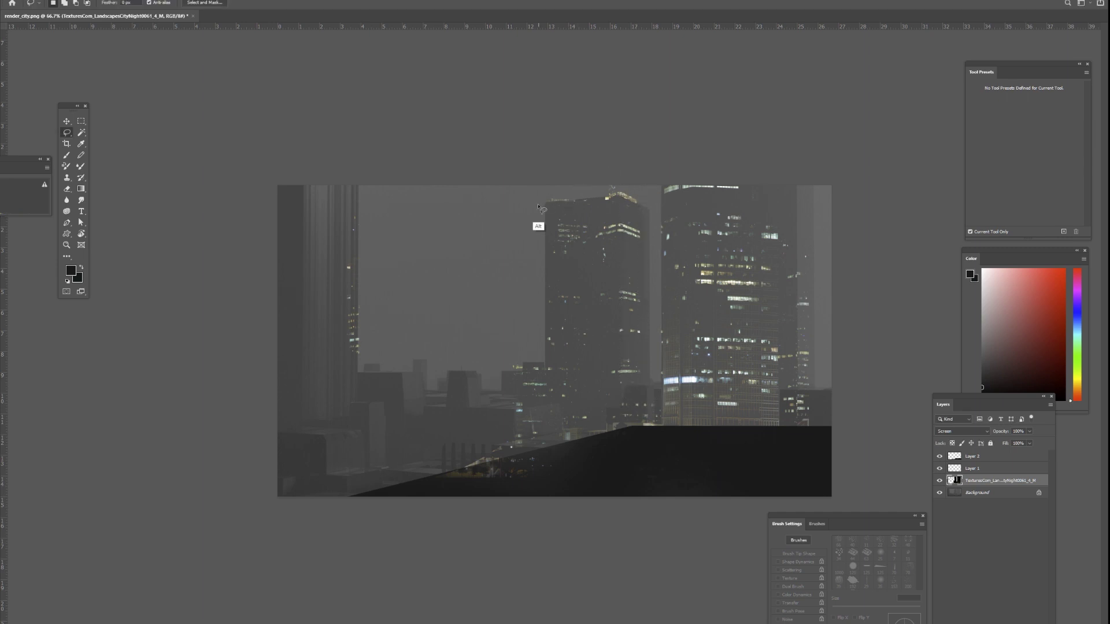
{"action": "left_click_drag", "start_coordinate": [659, 211], "coordinate": [490, 147]}
Lasso the area behind the foreground buildings, following their silhouettes from the lower left to the middle tower's base
{"action": "left_click_drag", "start_coordinate": [491, 463], "coordinate": [571, 435], "text": "alt"}
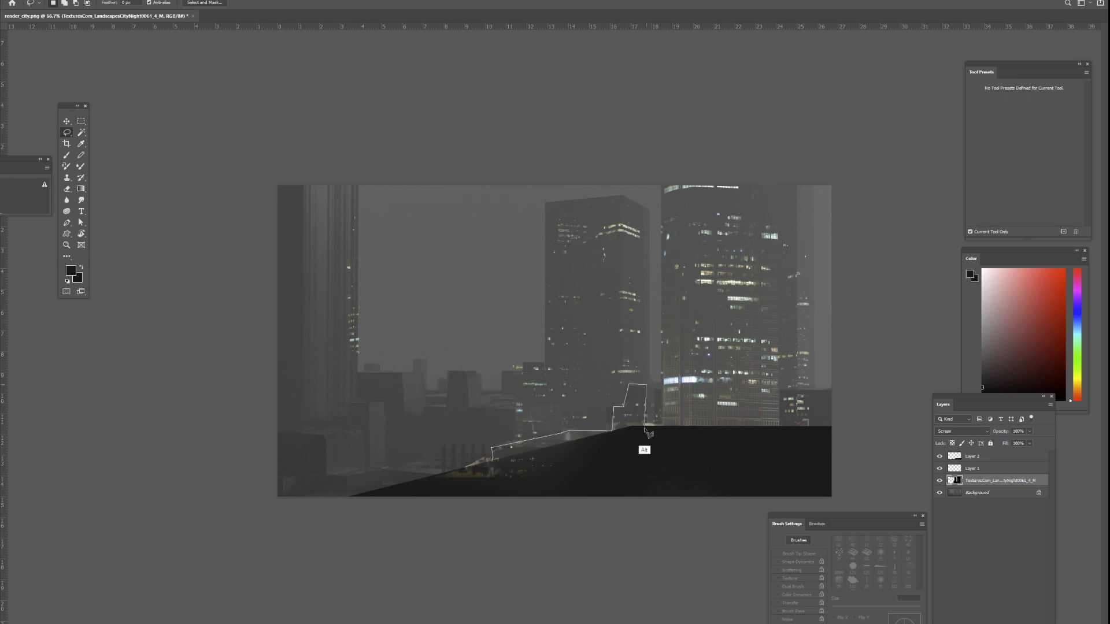
{"action": "mouse_move", "coordinate": [665, 388]}
{"action": "left_mouse_down", "text": "alt"}
{"action": "mouse_move", "coordinate": [412, 203]}
{"action": "mouse_move", "coordinate": [316, 507]}
{"action": "mouse_move", "coordinate": [415, 484]}
{"action": "left_mouse_up", "text": "alt"}
{"action": "left_click", "coordinate": [494, 459], "text": "alt"}
Add a layer above the photo and paint soft teal-grey haze around the middle tower's base and across the lower left
{"action": "key", "text": "ctrl+alt+shift+n"}
{"action": "key", "text": "b"}
{"action": "left_click", "coordinate": [1077, 334]}
{"action": "left_click", "coordinate": [1046, 270]}
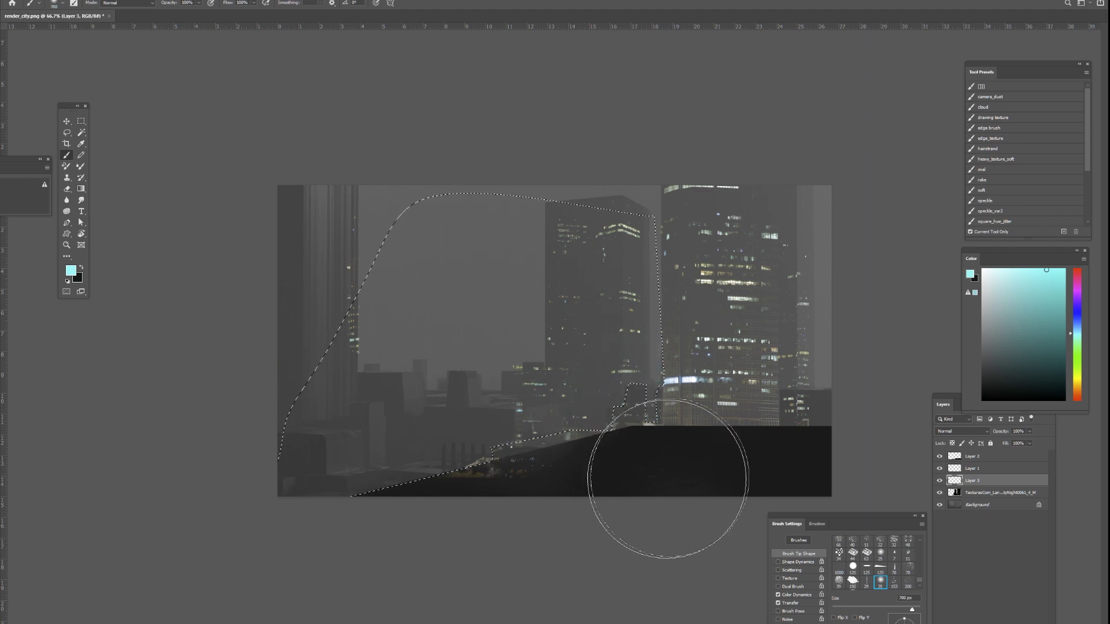
{"action": "left_click", "coordinate": [601, 384], "text": "alt"}
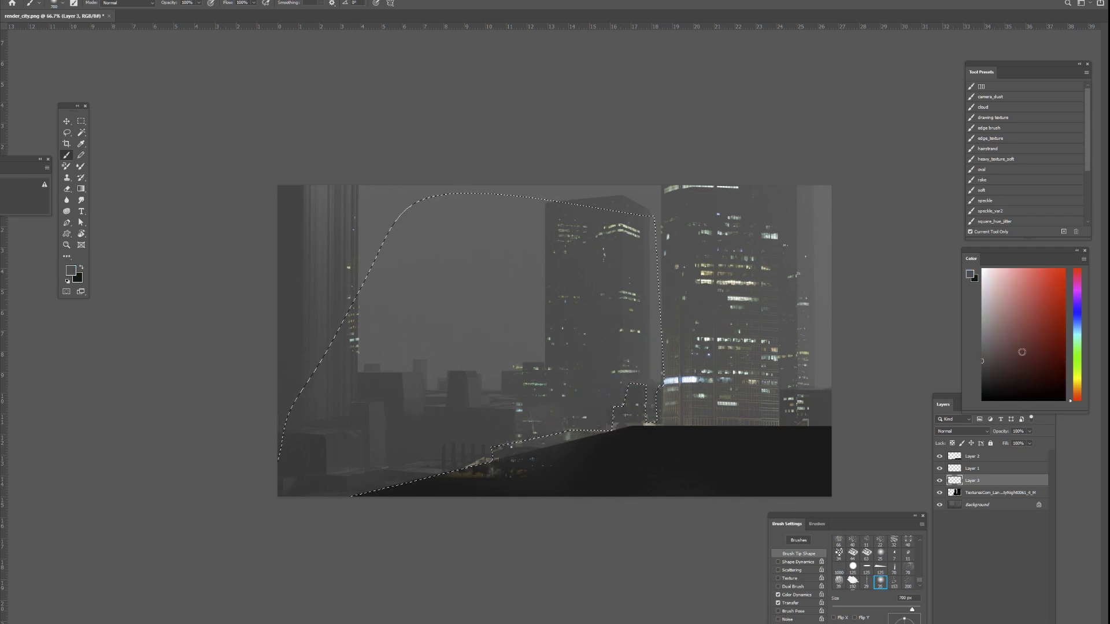
{"action": "left_click", "coordinate": [1078, 340]}
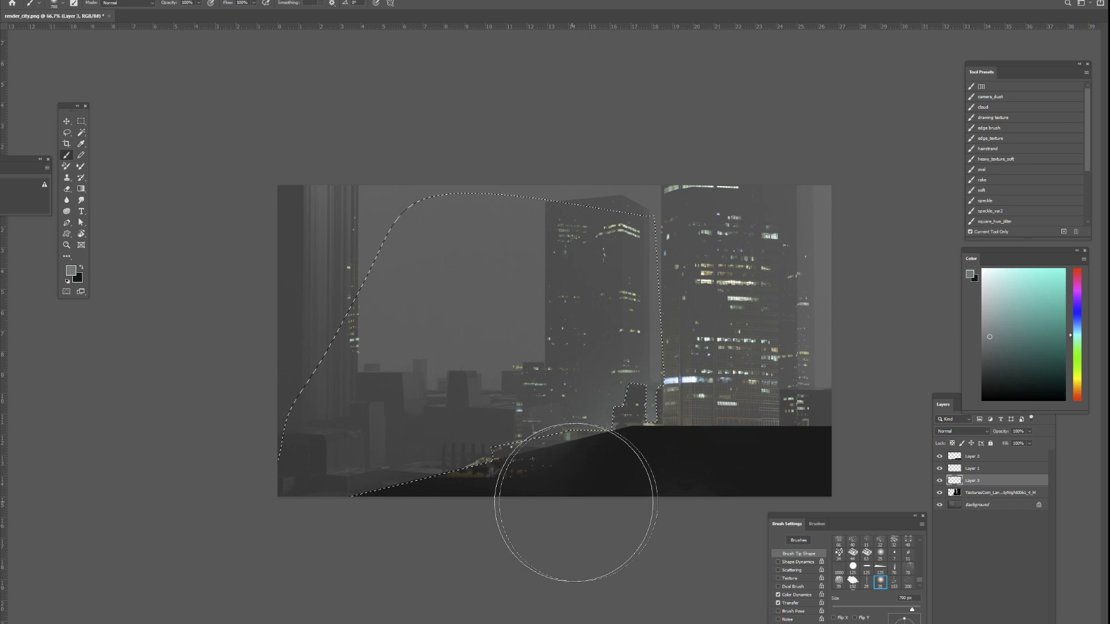
{"action": "key", "text": "ctrl+d"}
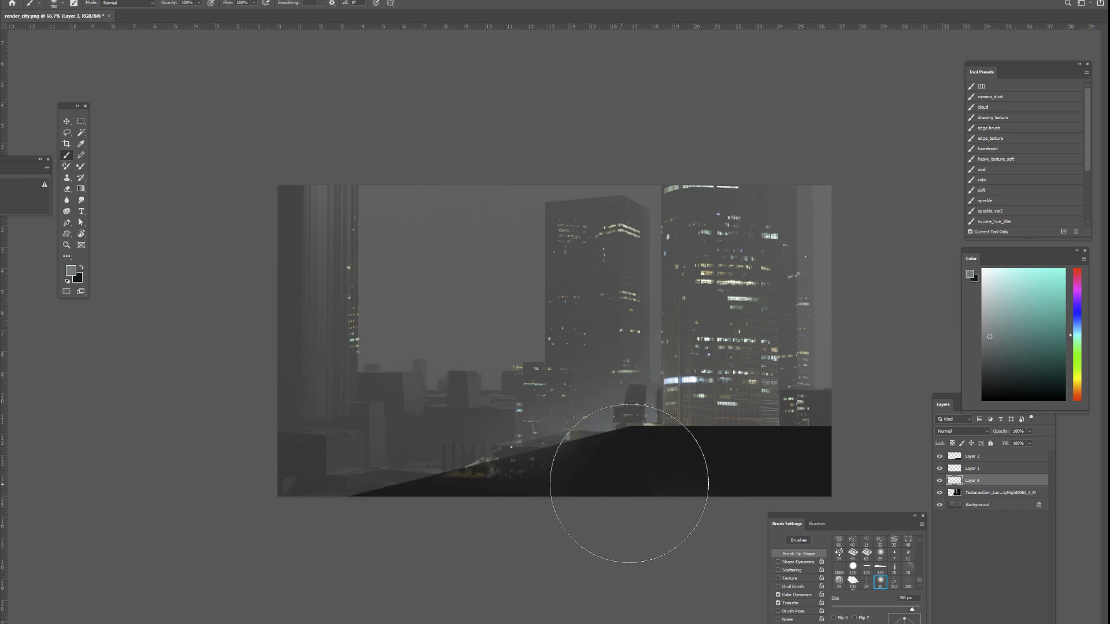
{"action": "mouse_move", "coordinate": [629, 483]}
{"action": "left_mouse_down"}
{"action": "mouse_move", "coordinate": [659, 491]}
{"action": "mouse_move", "coordinate": [422, 505]}
{"action": "mouse_move", "coordinate": [319, 497]}
{"action": "left_mouse_up"}
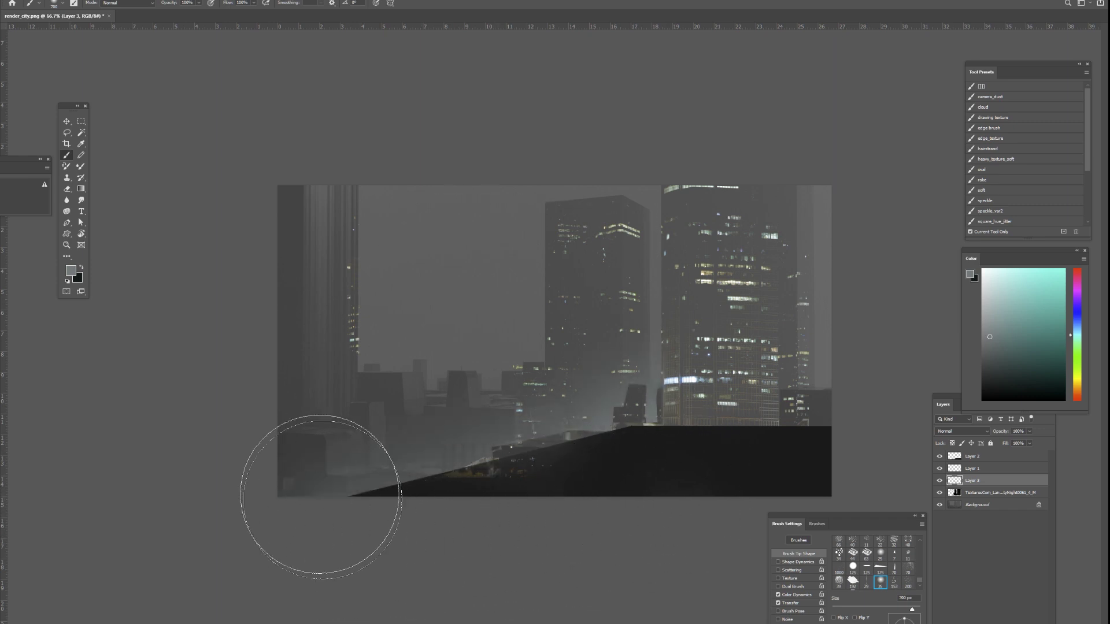
Lasso the area behind the lower-left blocks and brush haze into it so the nearer block stands out
{"action": "key", "text": "l"}
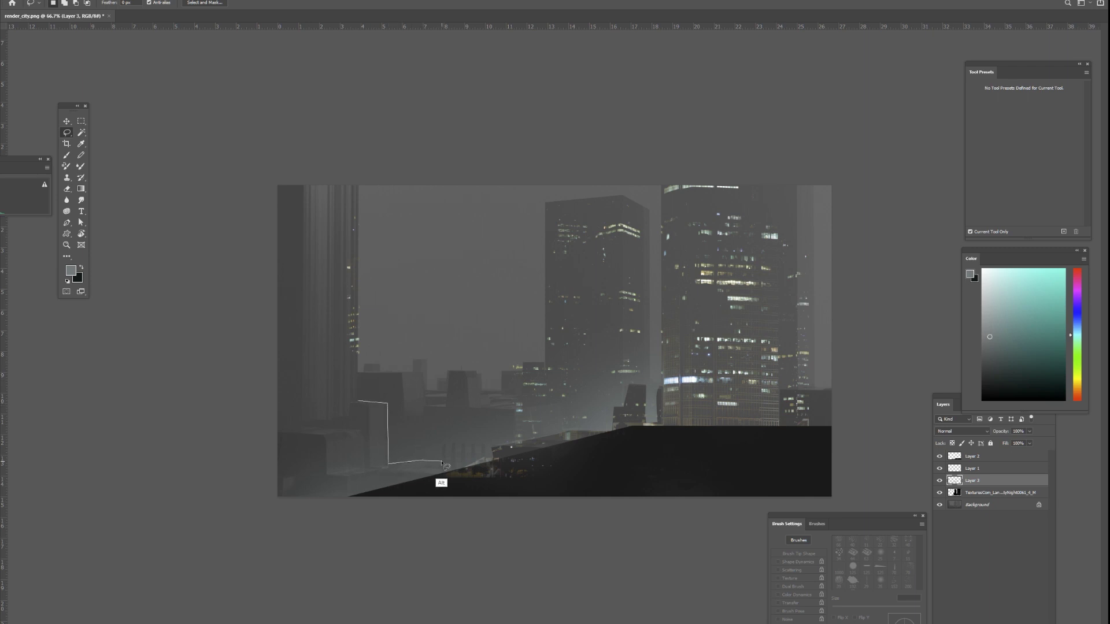
{"action": "mouse_move", "coordinate": [503, 459]}
{"action": "left_mouse_down", "text": "alt"}
{"action": "mouse_move", "coordinate": [347, 243]}
{"action": "mouse_move", "coordinate": [358, 284]}
{"action": "mouse_move", "coordinate": [355, 412]}
{"action": "left_mouse_up", "text": "alt"}
{"action": "key", "text": "b"}
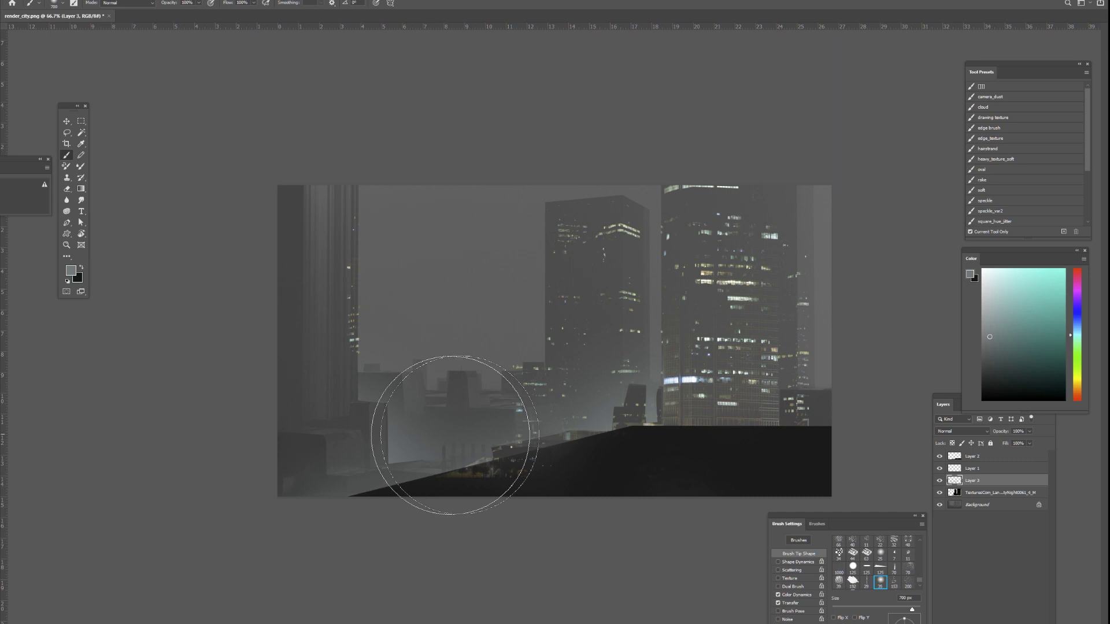
Lasso the leftover lights showing over the dark ledge, delete them from the photo layer and clear the selection
{"action": "key", "text": "l"}
{"action": "mouse_move", "coordinate": [563, 446]}
{"action": "left_mouse_down", "text": "alt"}
{"action": "mouse_move", "coordinate": [393, 496]}
{"action": "mouse_move", "coordinate": [604, 458]}
{"action": "mouse_move", "coordinate": [563, 446]}
{"action": "left_mouse_up", "text": "alt"}
{"action": "left_click", "coordinate": [986, 495]}
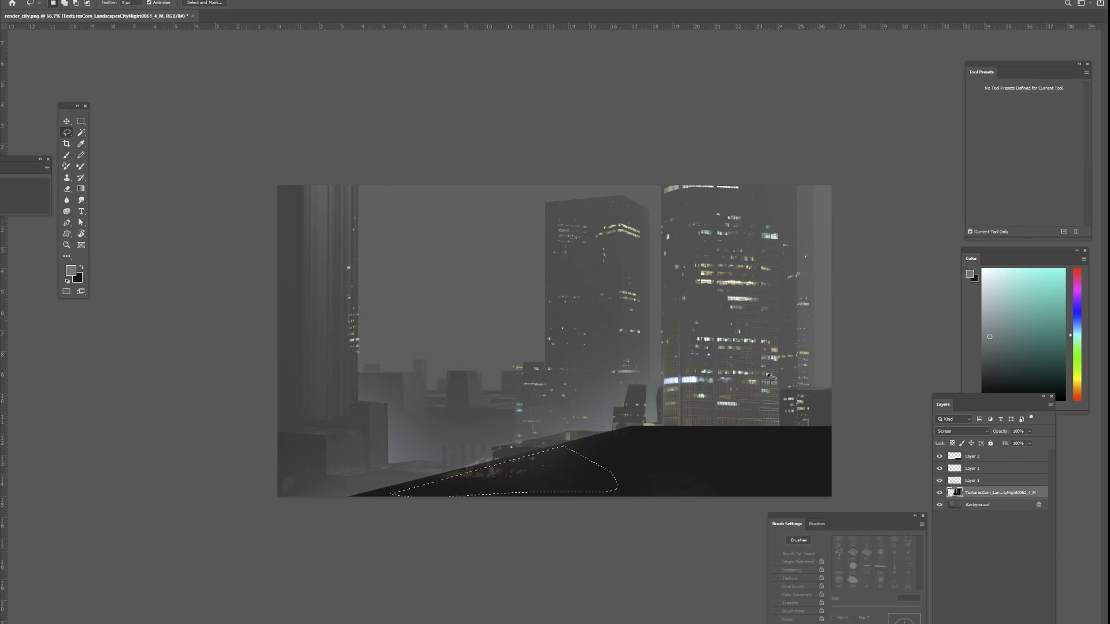
{"action": "key", "text": "Delete"}
{"action": "key", "text": "ctrl+d"}
Select the right tower's lit windows with a rectangular marquee and move a copy onto the far-left tower
{"action": "key", "text": "m"}
{"action": "left_click_drag", "start_coordinate": [679, 186], "coordinate": [793, 421]}
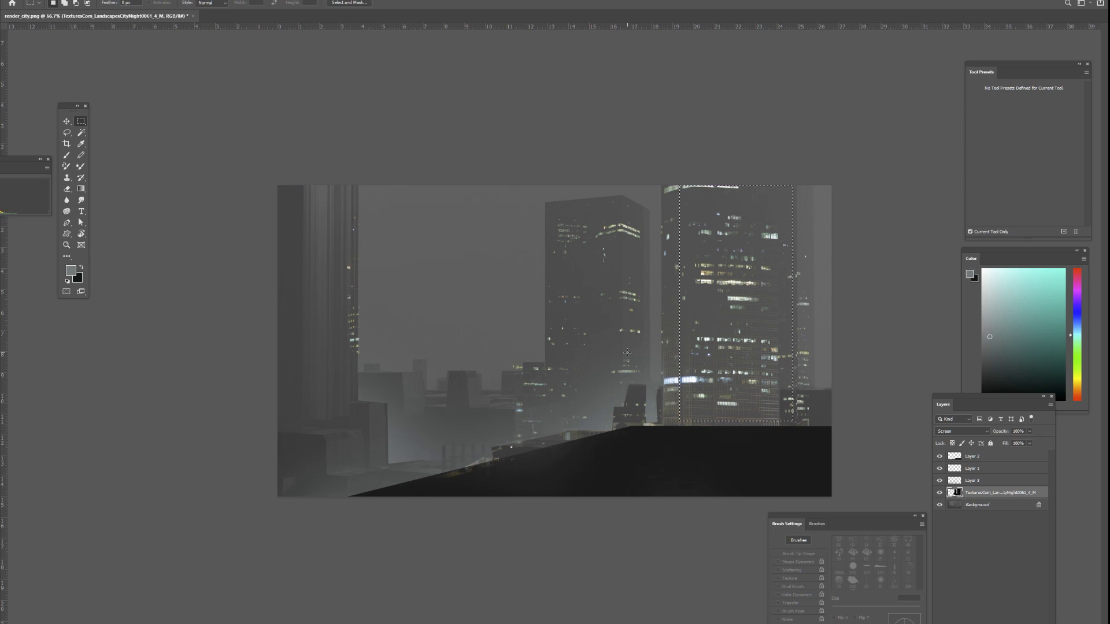
{"action": "key", "text": "v"}
{"action": "left_click_drag", "start_coordinate": [613, 370], "coordinate": [277, 389], "text": "alt"}
Stretch the copied windows taller and skew them to fit the left tower's perspective
{"action": "key", "text": "ctrl+t"}
{"action": "left_click_drag", "start_coordinate": [307, 184], "coordinate": [306, 142]}
{"action": "mouse_move", "coordinate": [359, 292]}
{"action": "left_mouse_down", "text": "ctrl"}
{"action": "mouse_move", "coordinate": [359, 278]}
{"action": "mouse_move", "coordinate": [358, 288]}
{"action": "left_mouse_up", "text": "ctrl"}
{"action": "left_click_drag", "start_coordinate": [247, 292], "coordinate": [247, 296], "text": "ctrl"}
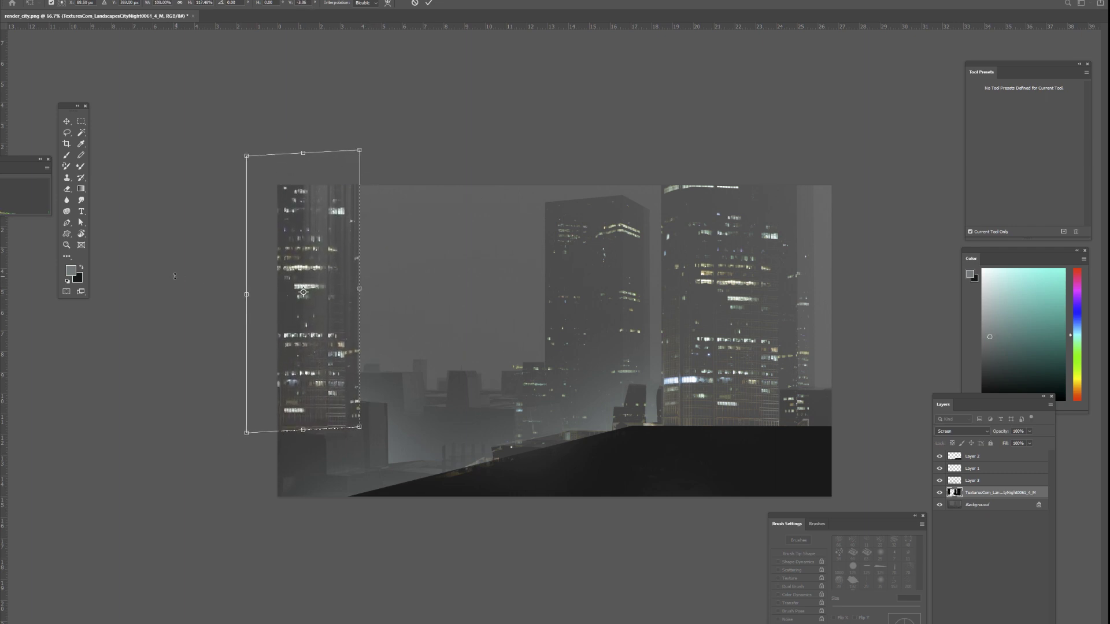
{"action": "key", "text": "Return"}
{"action": "key", "text": "m"}
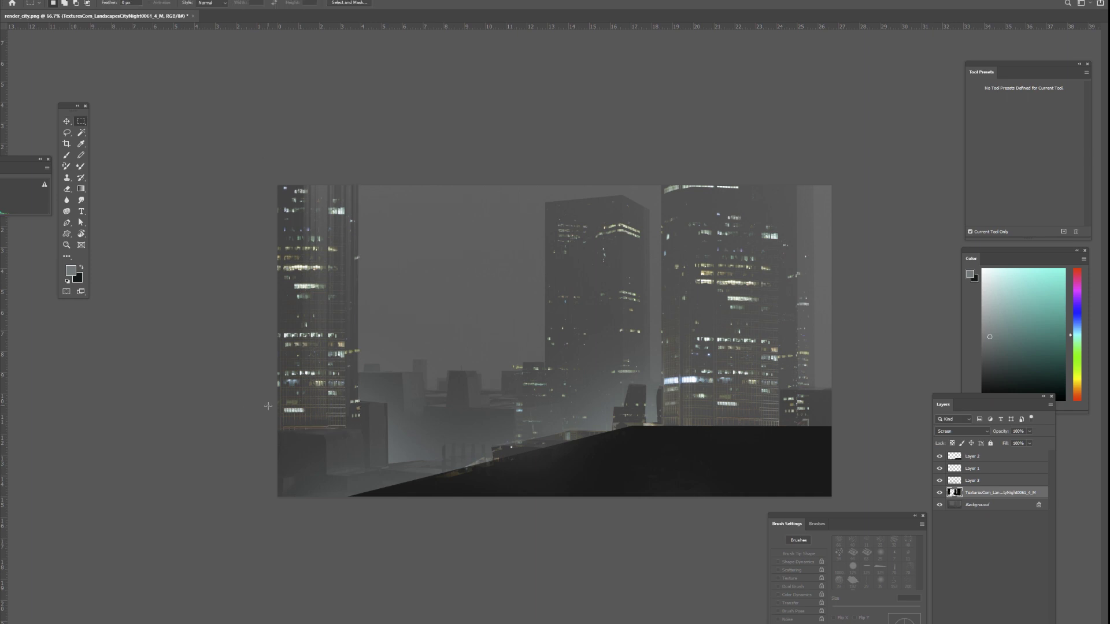